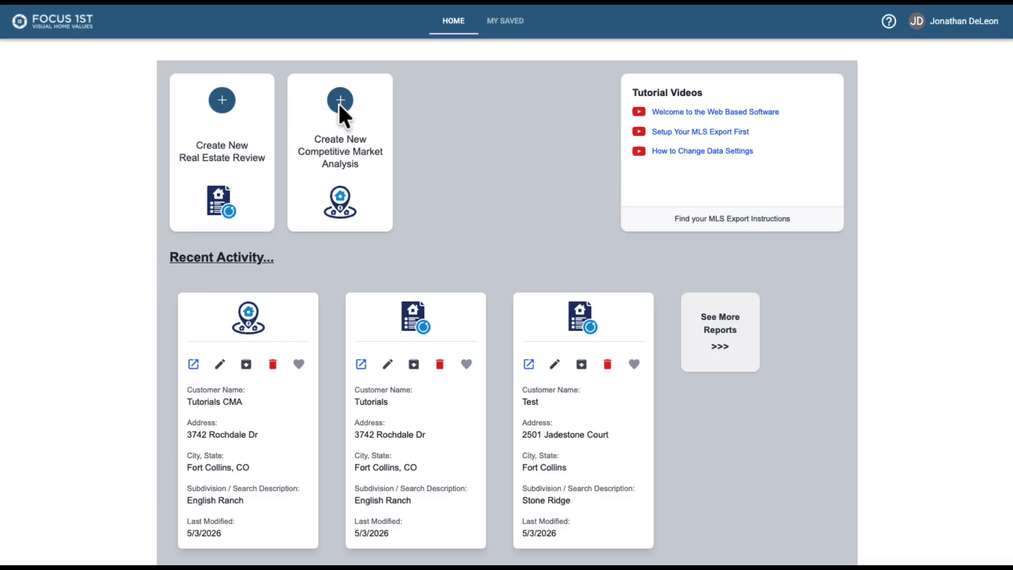
Start a new competitive market analysis and set the customer name to Tutorials CMA 2.
left_click(342, 154)
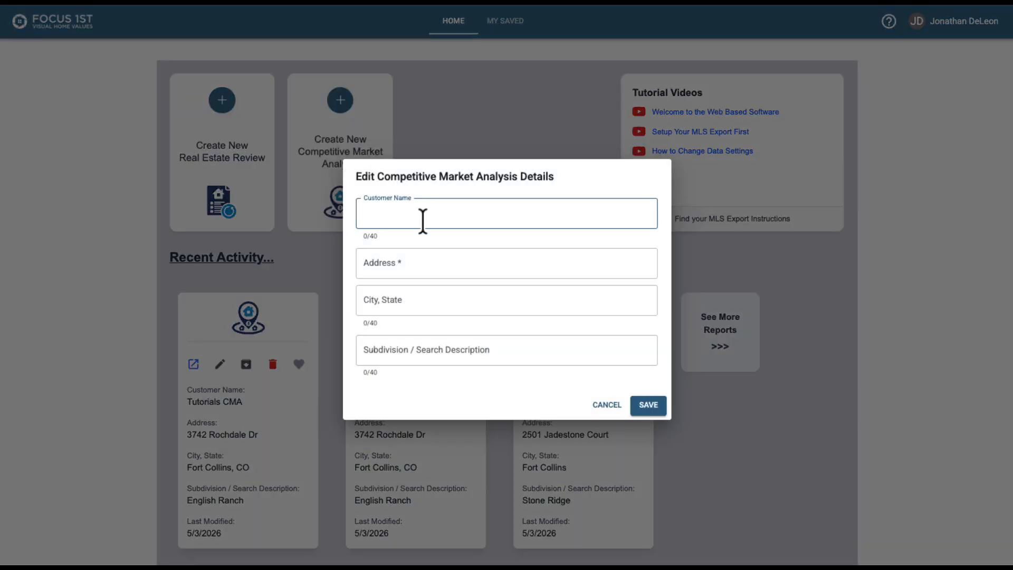
type("Tut")
key("BackSpace")
type("t")
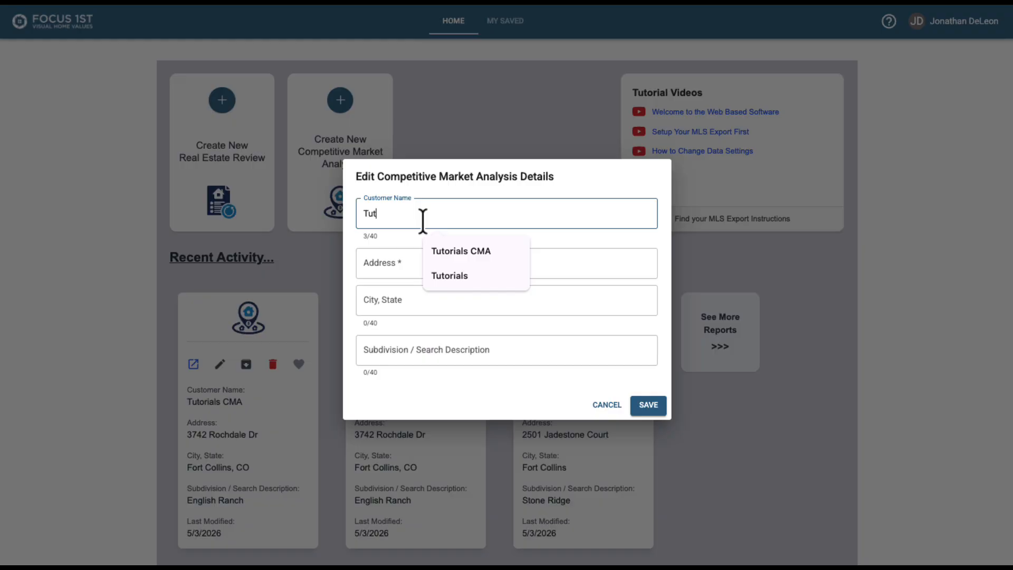
left_click(437, 250)
type("2")
Enter the subject property's street address by picking it from the suggestions.
left_click(436, 255)
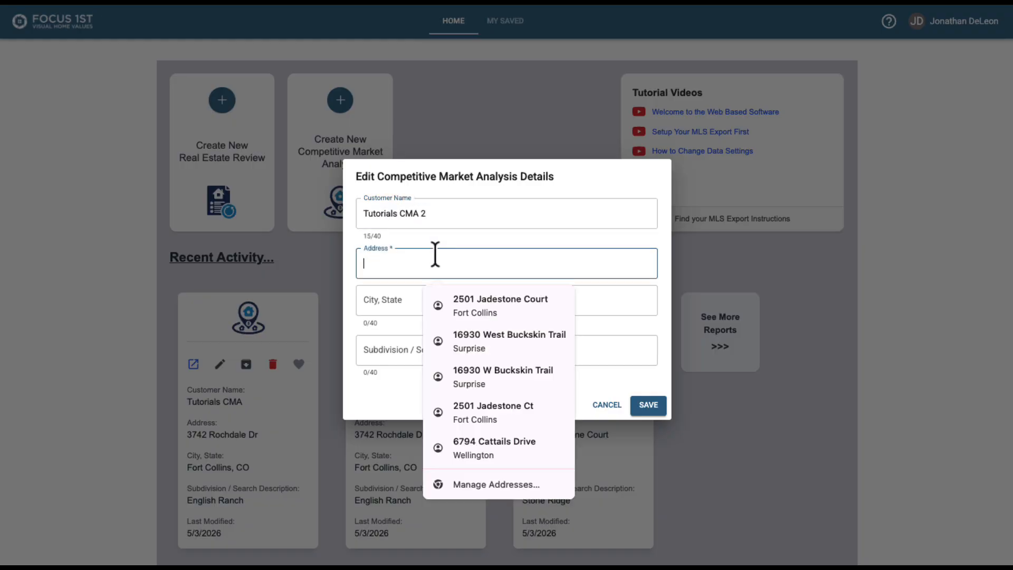
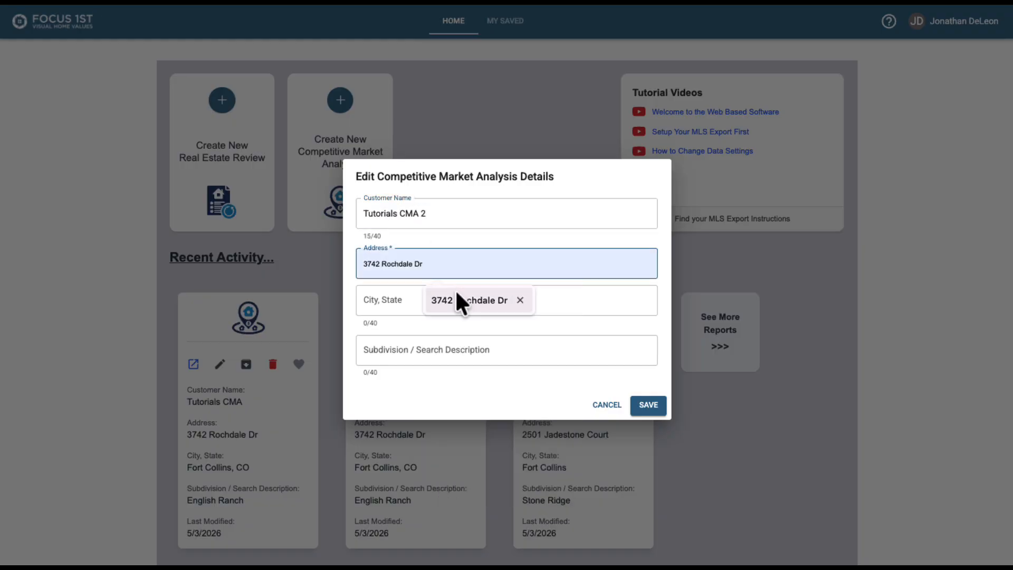
left_click(464, 300)
Set the city to Fort Collins, CO and the subdivision to English Ranch, then save the analysis details.
left_click(407, 296)
type("Fort")
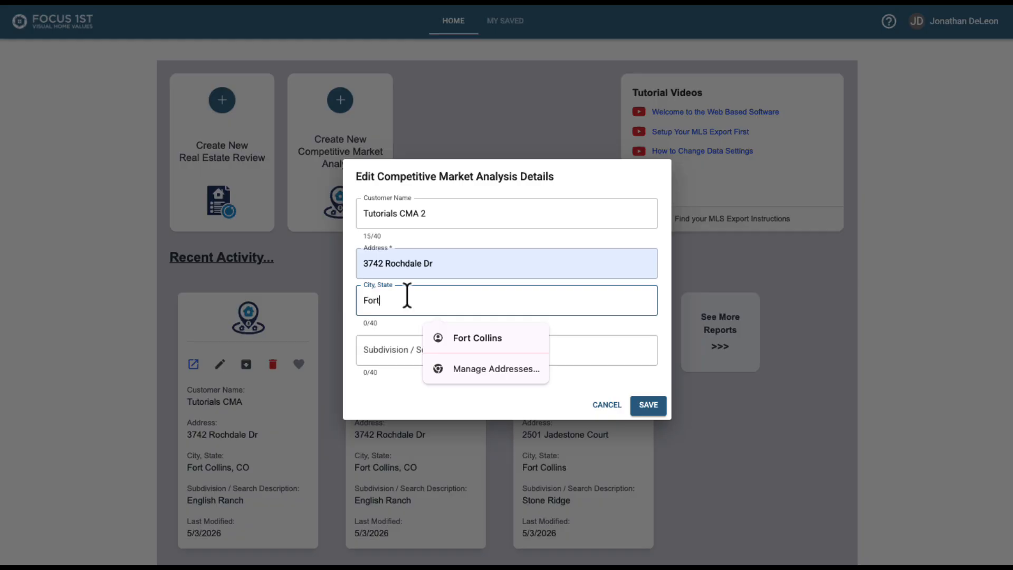
type(" Collins, CO")
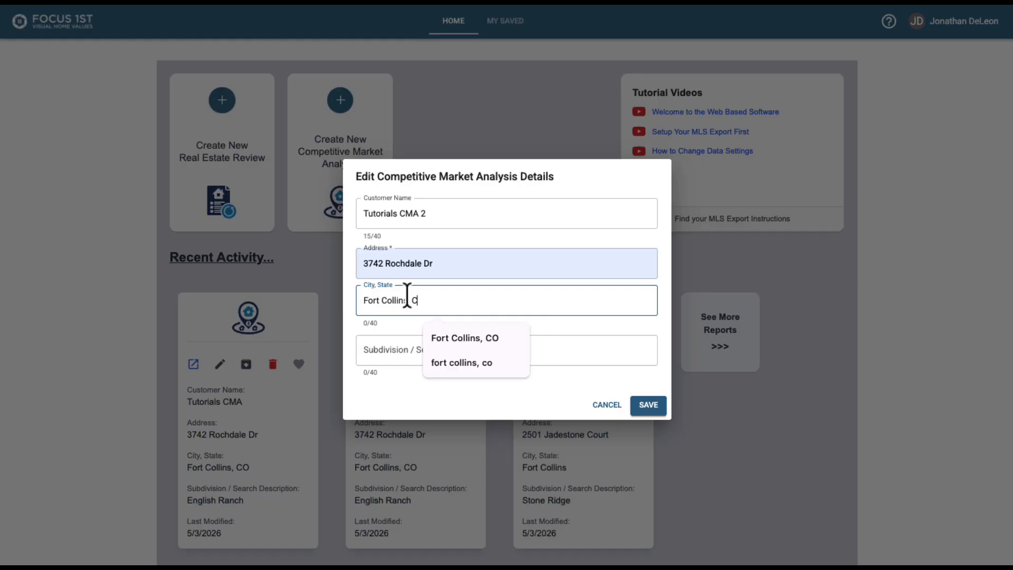
key("Tab")
type("Englis")
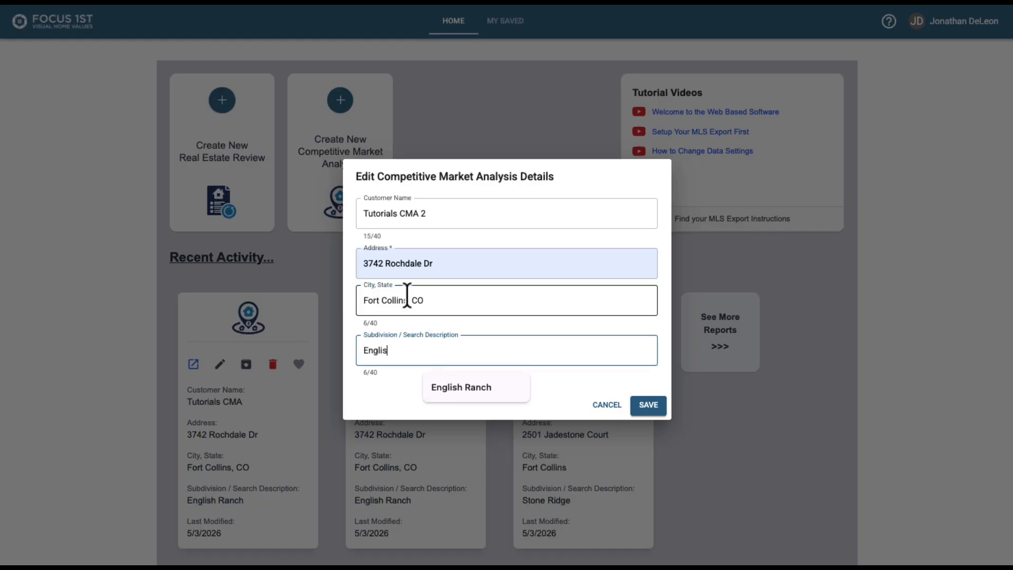
type("h Ranch")
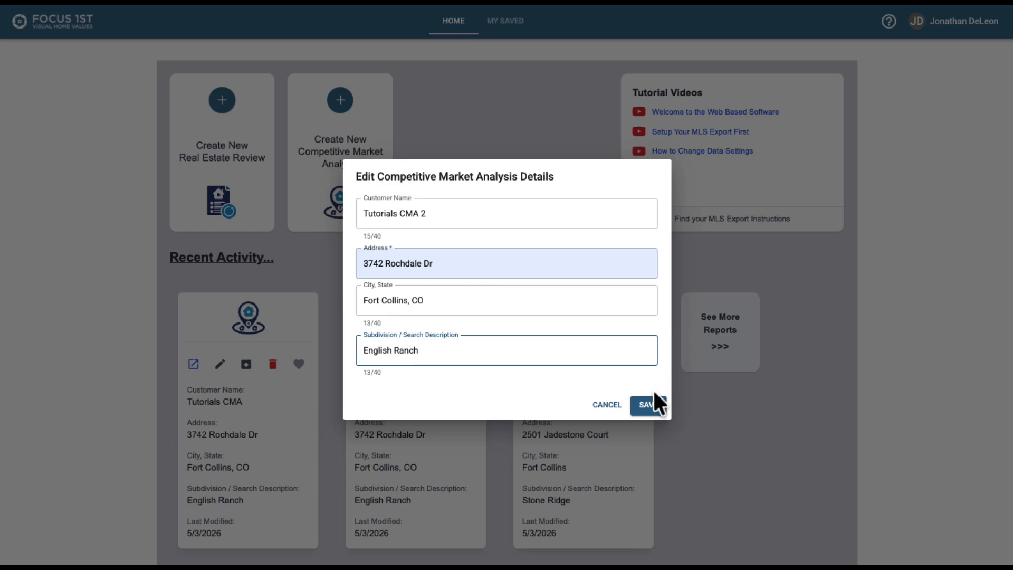
left_click(650, 409)
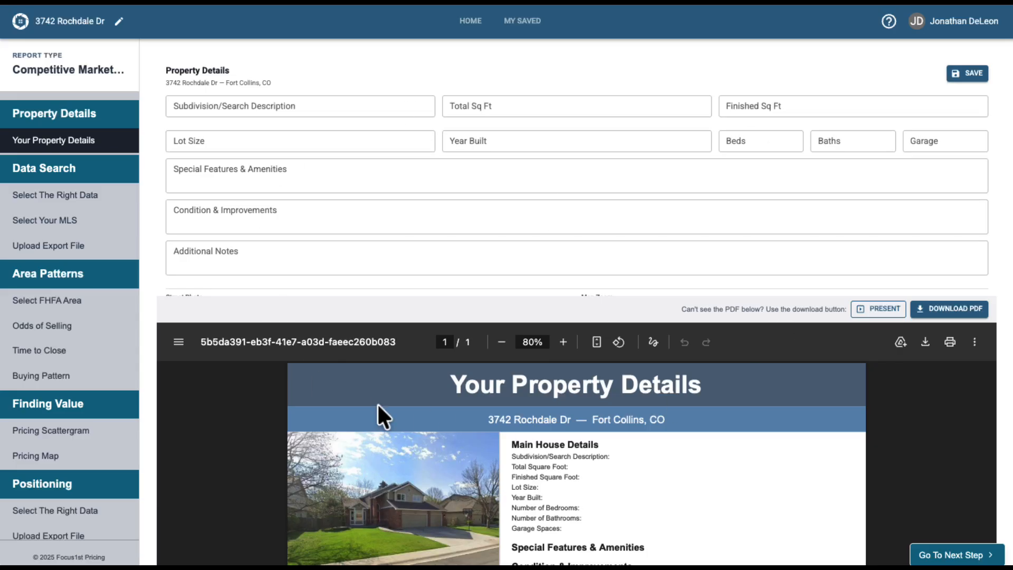
Enter the property details: English Ranch, 3500 total and finished sq ft, .25 lot, built 2001, 5 beds, 4 baths, 3 garage, plus features and notes.
scroll(463, 410, "down", 3)
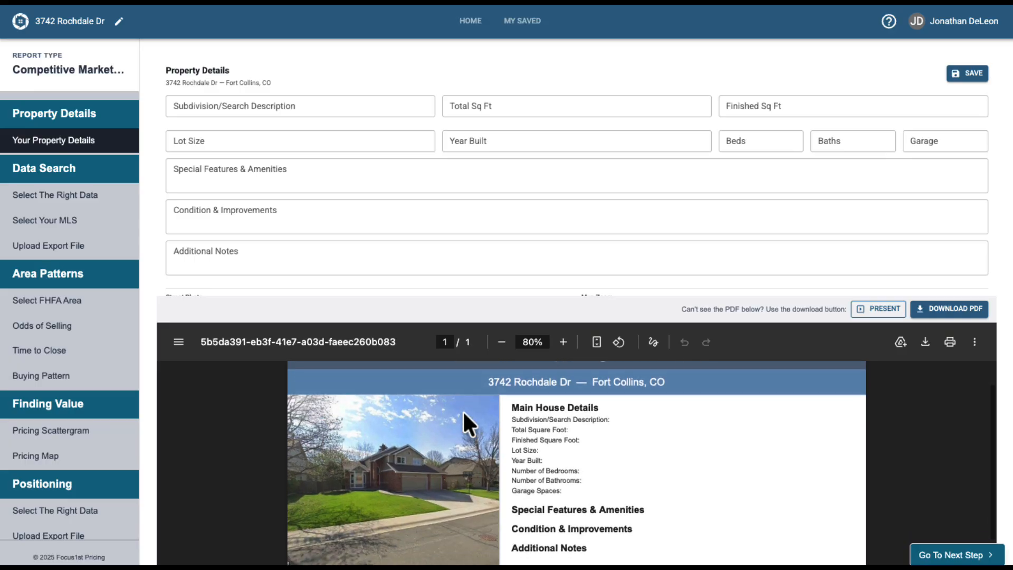
scroll(464, 410, "up", 3)
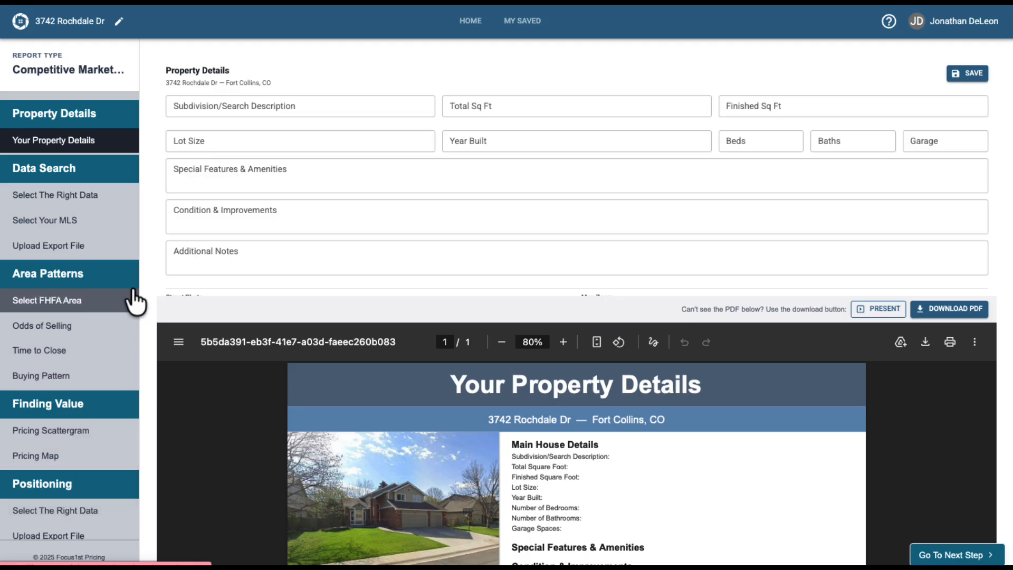
scroll(135, 301, "down", 5)
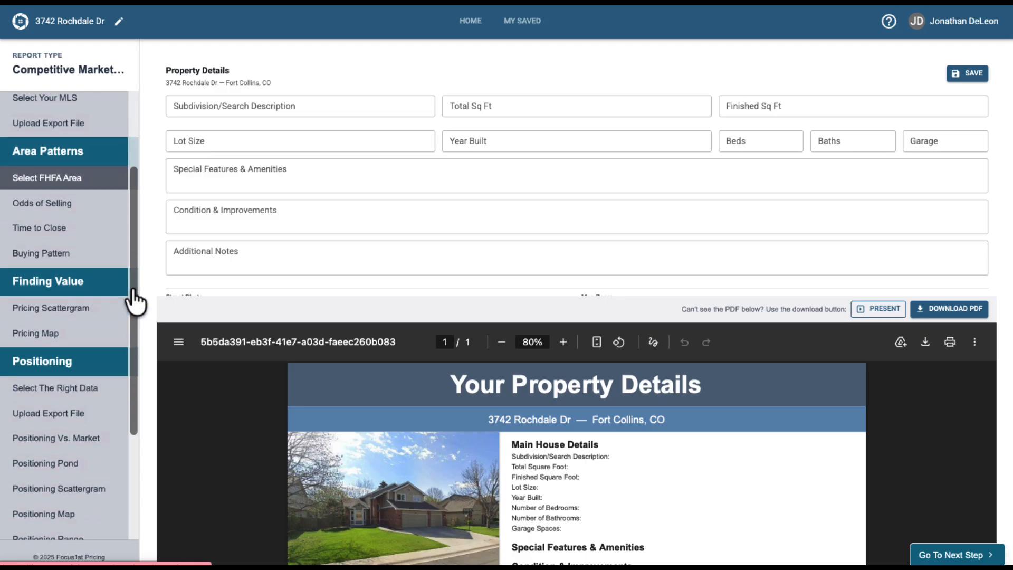
scroll(113, 267, "up", 5)
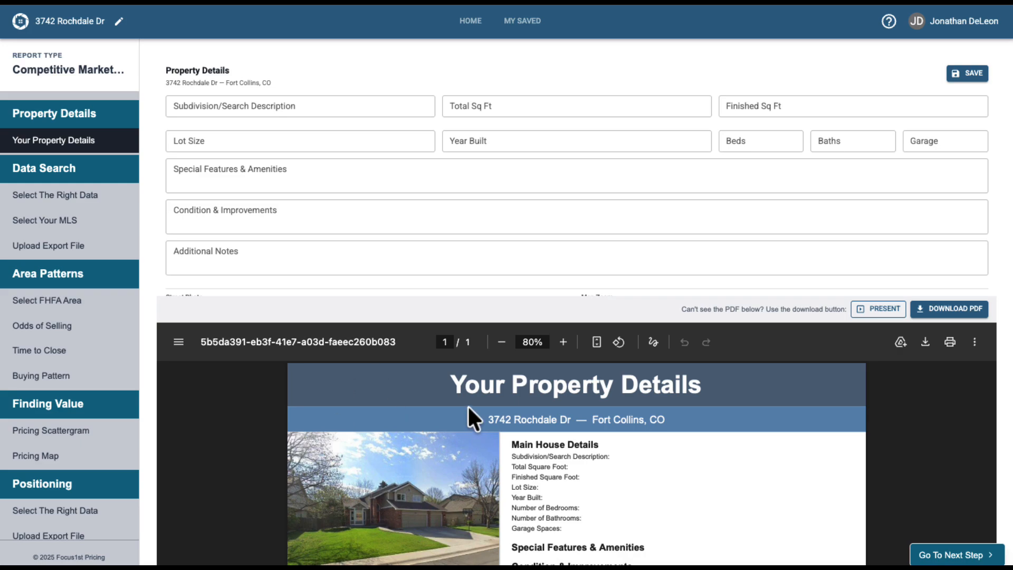
left_click(319, 108)
type("English Ranch")
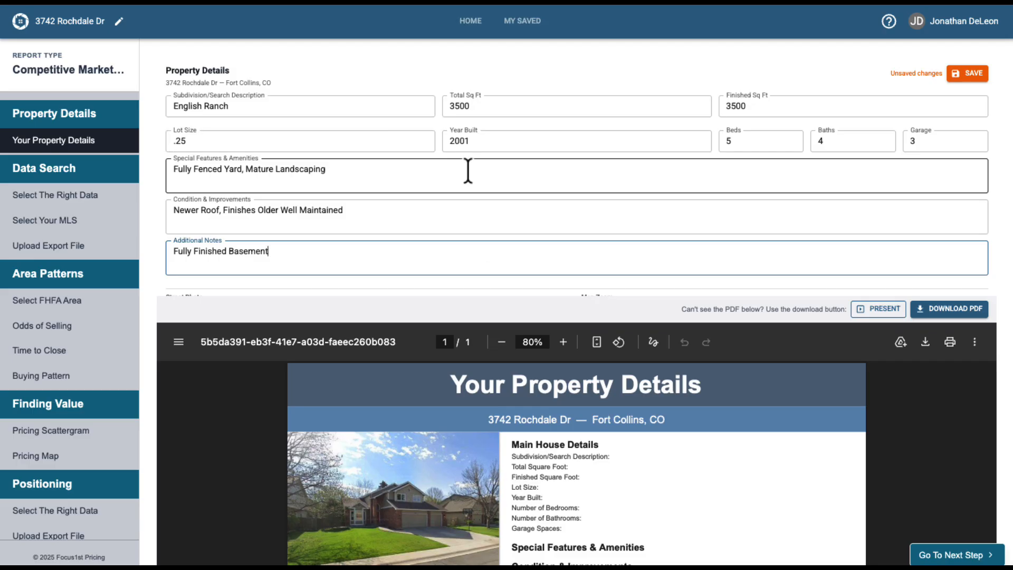
Move the map zoom slider further toward Street.
scroll(468, 169, "down", 1)
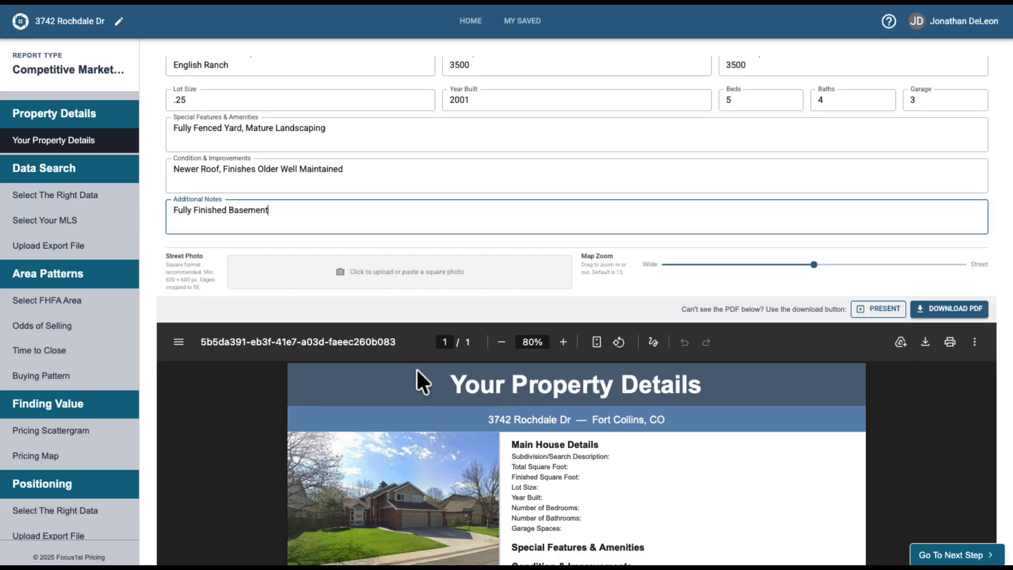
scroll(417, 369, "down", 1)
scroll(417, 377, "down", 5)
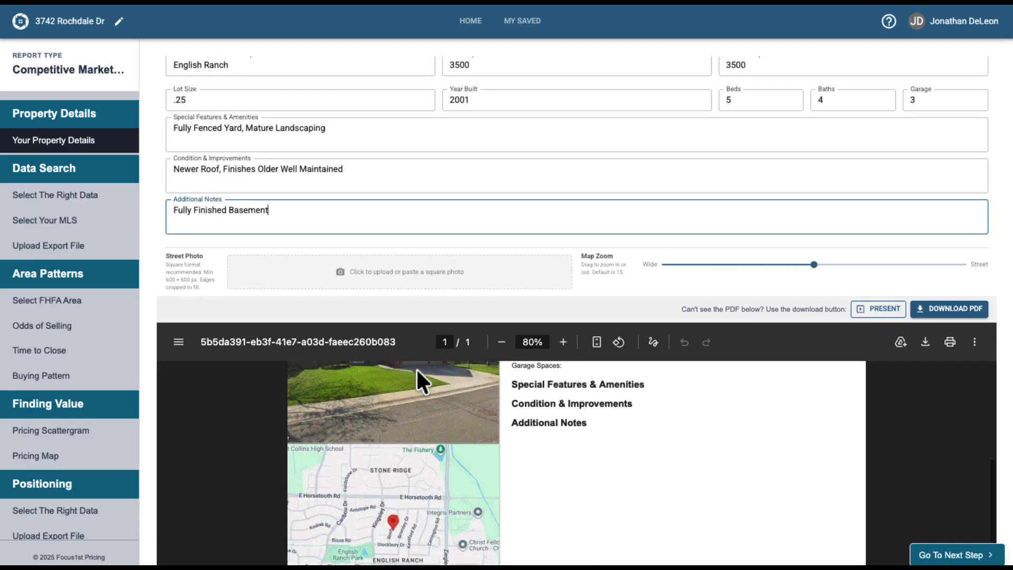
scroll(376, 493, "up", 7)
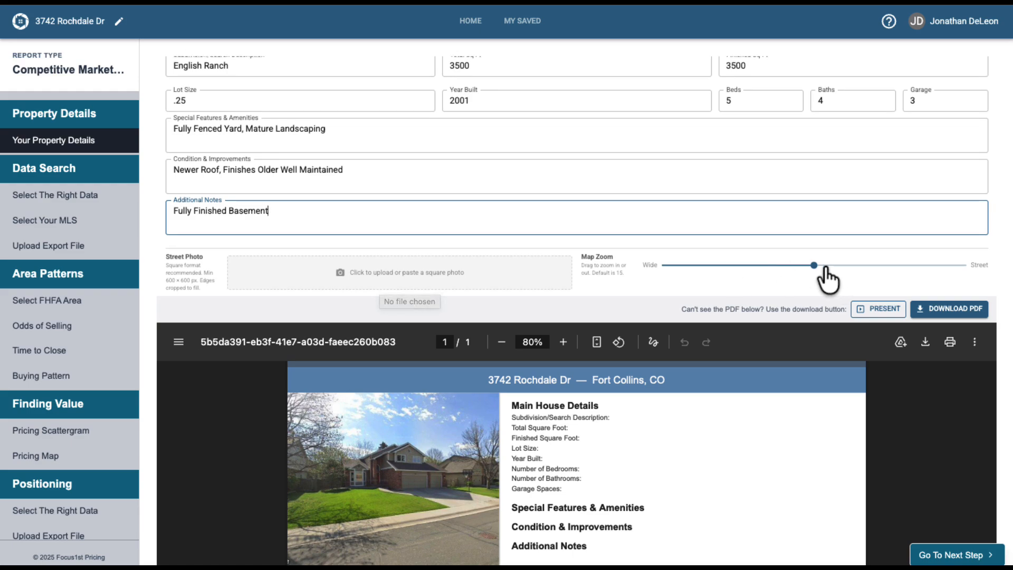
scroll(403, 481, "down", 3)
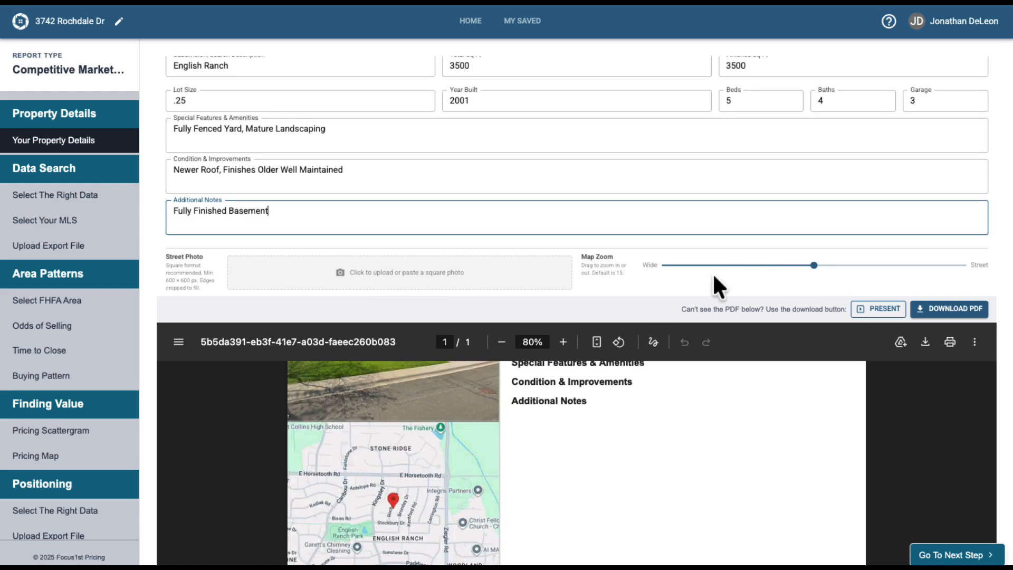
left_click(814, 265)
left_click_drag(835, 270, 875, 270)
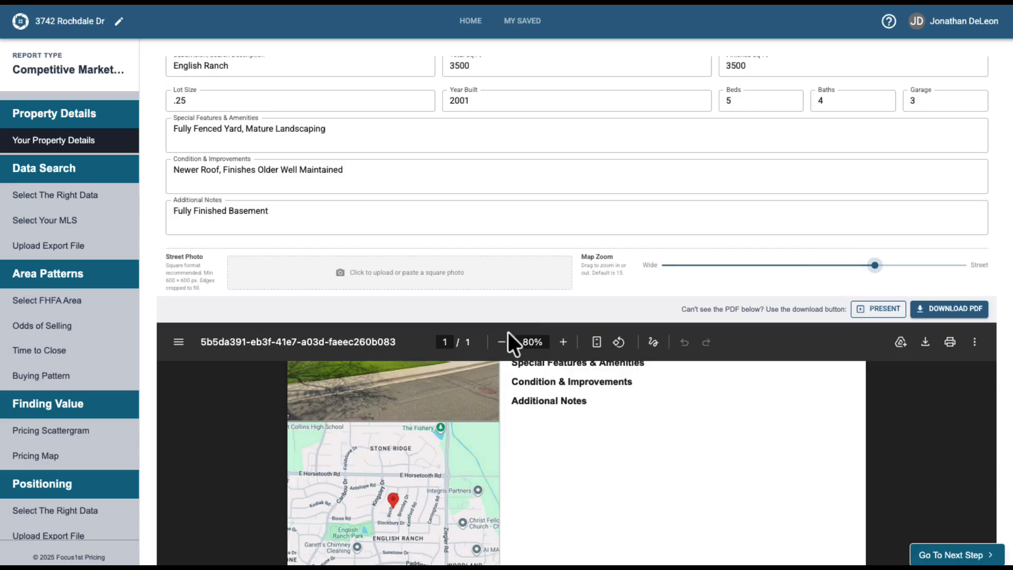
Save the property details.
scroll(479, 468, "up", 3)
scroll(785, 192, "up", 2)
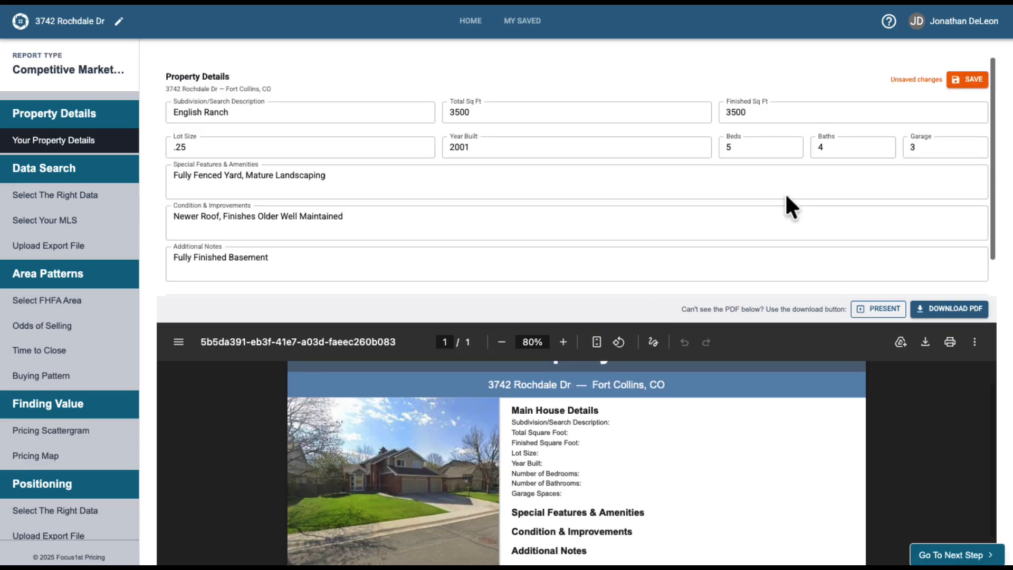
left_click(970, 76)
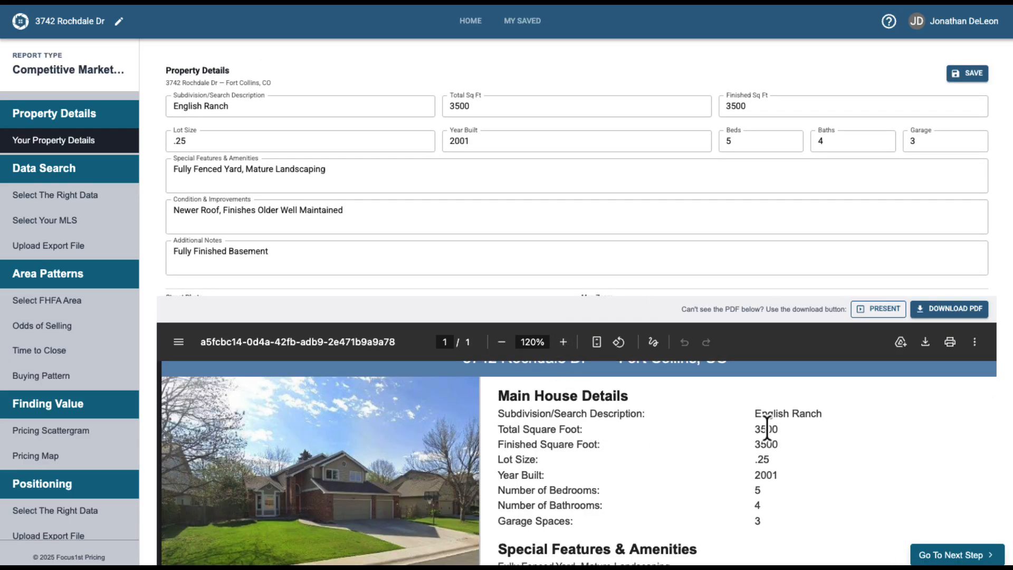
Review the updated property details preview, zooming it back out to 80%.
scroll(758, 507, "down", 5)
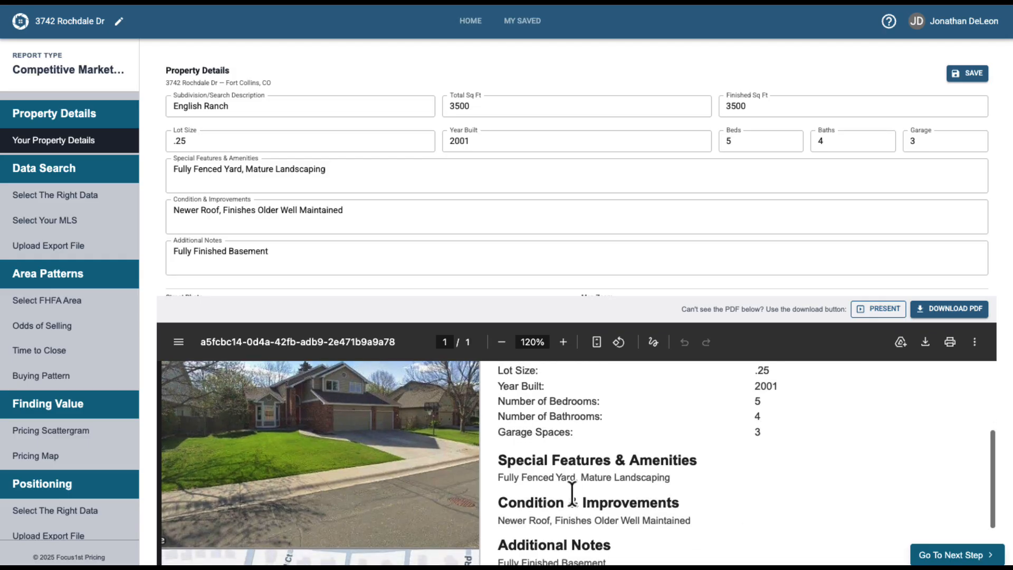
scroll(543, 529, "down", 4)
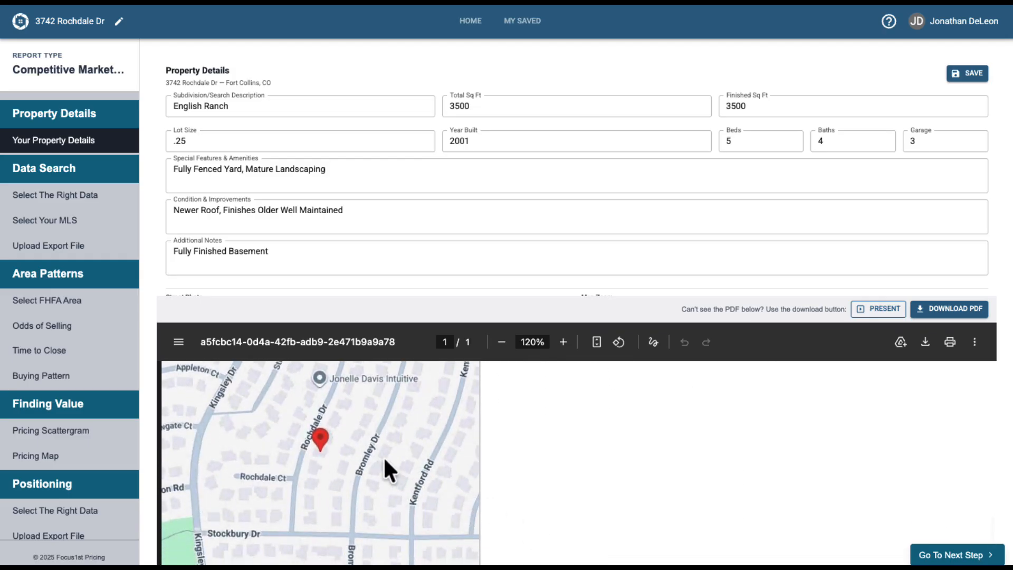
scroll(568, 485, "up", 2)
scroll(567, 486, "up", 5)
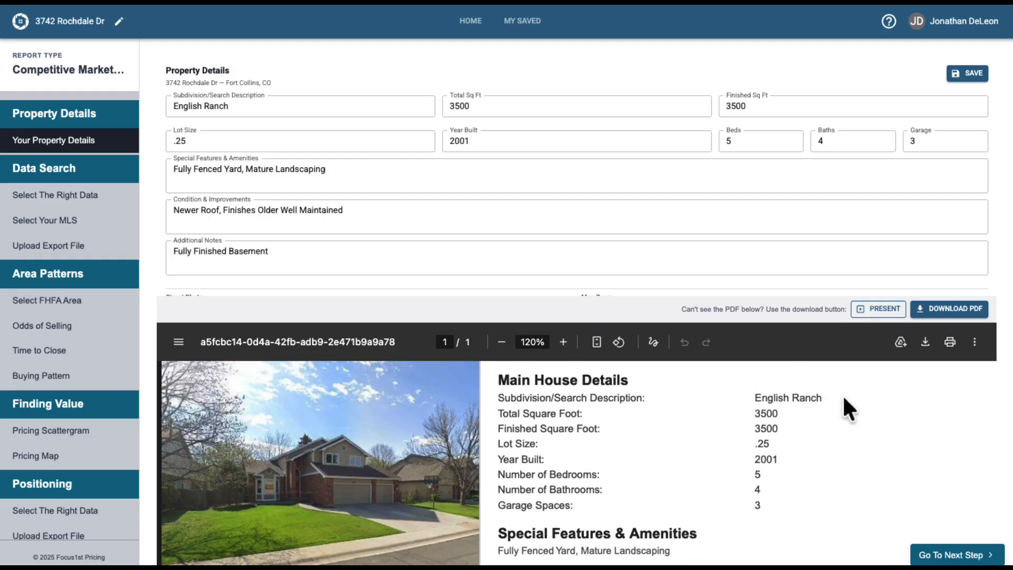
left_click(501, 342)
left_click(502, 342)
scroll(727, 486, "up", 3)
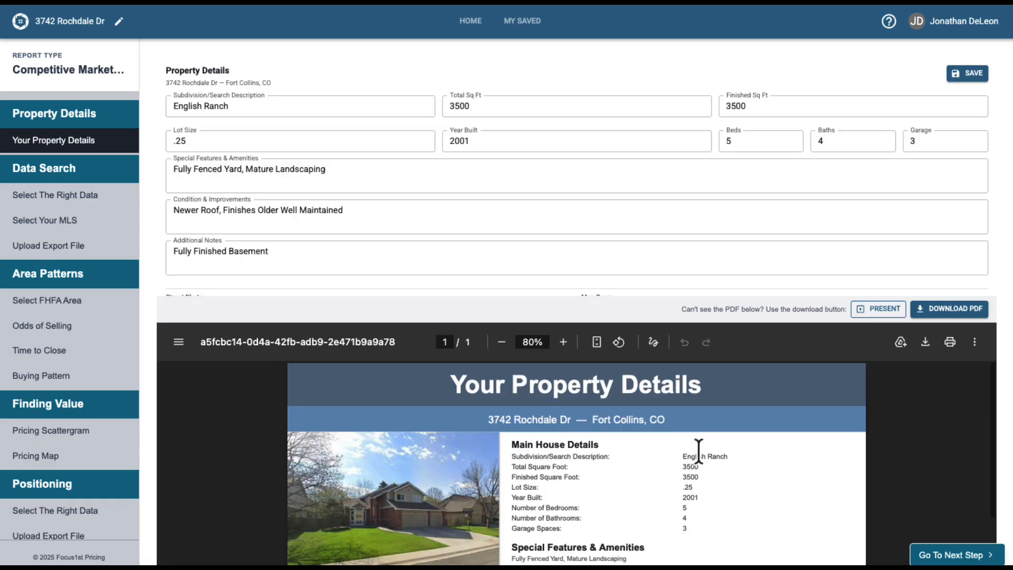
Advance to the search strategy step and select Standard Neighborhood after previewing Non-Standard Neighborhood and Unique Property Feature.
left_click(952, 558)
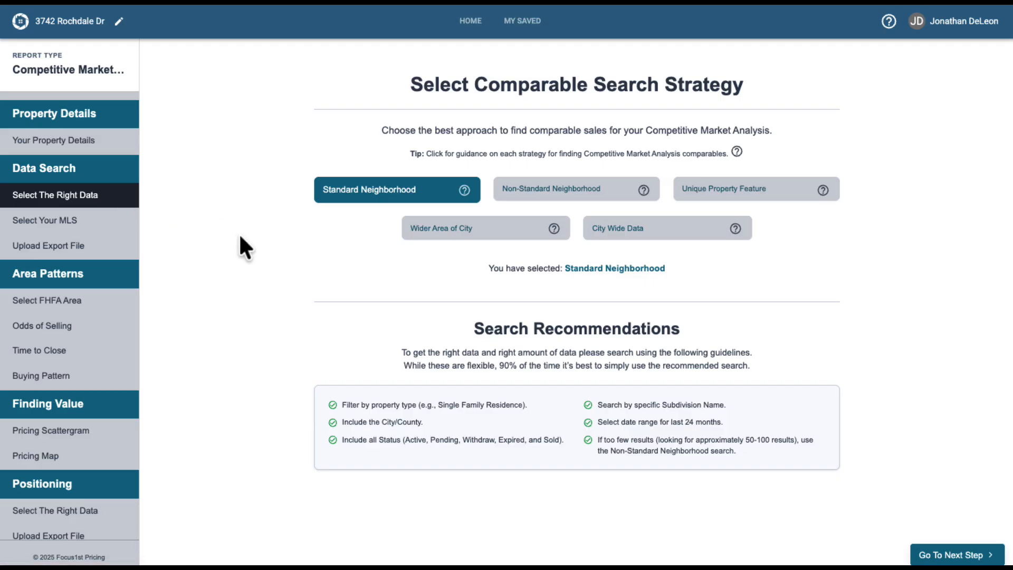
left_click(571, 197)
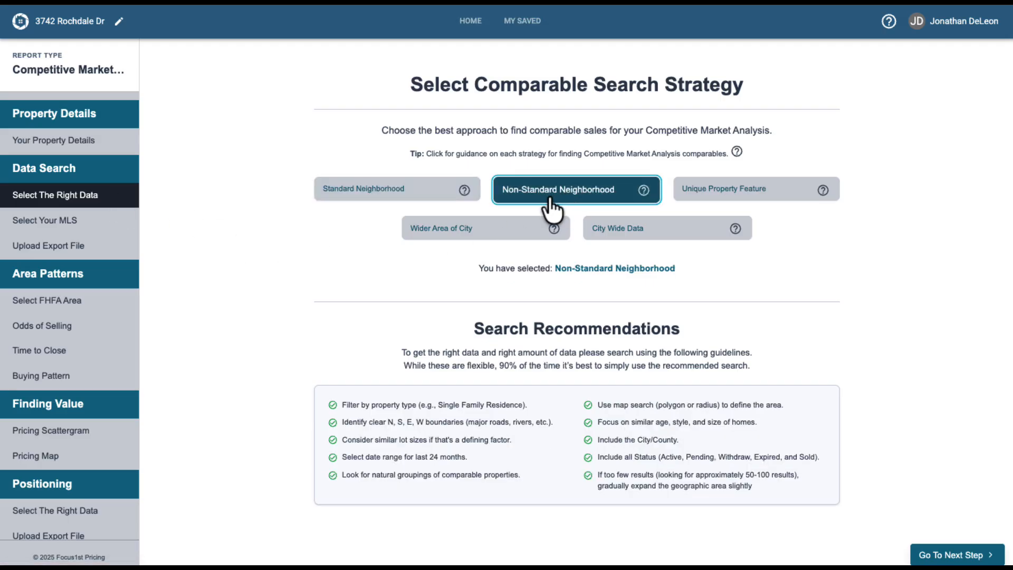
left_click(738, 205)
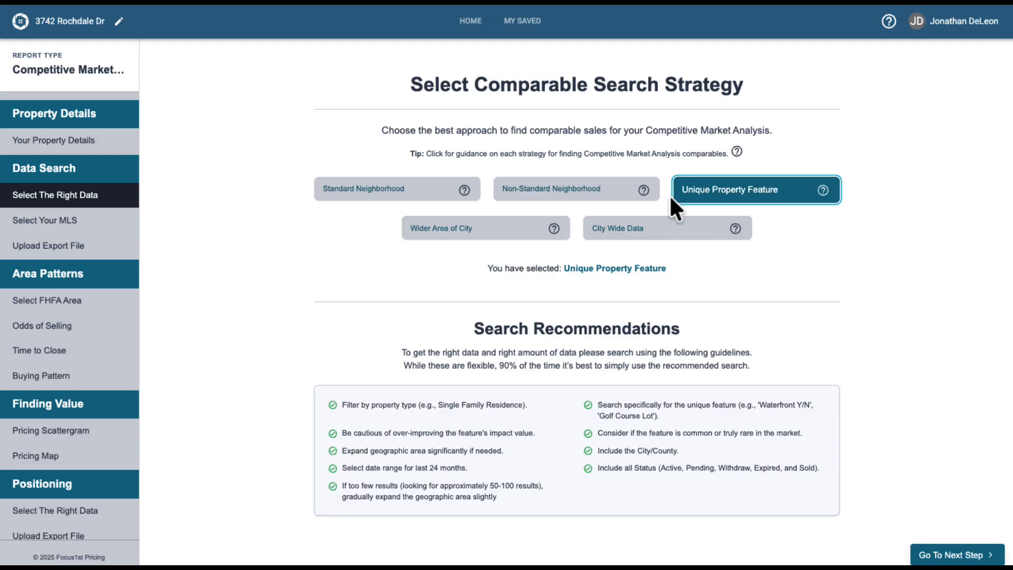
left_click(368, 193)
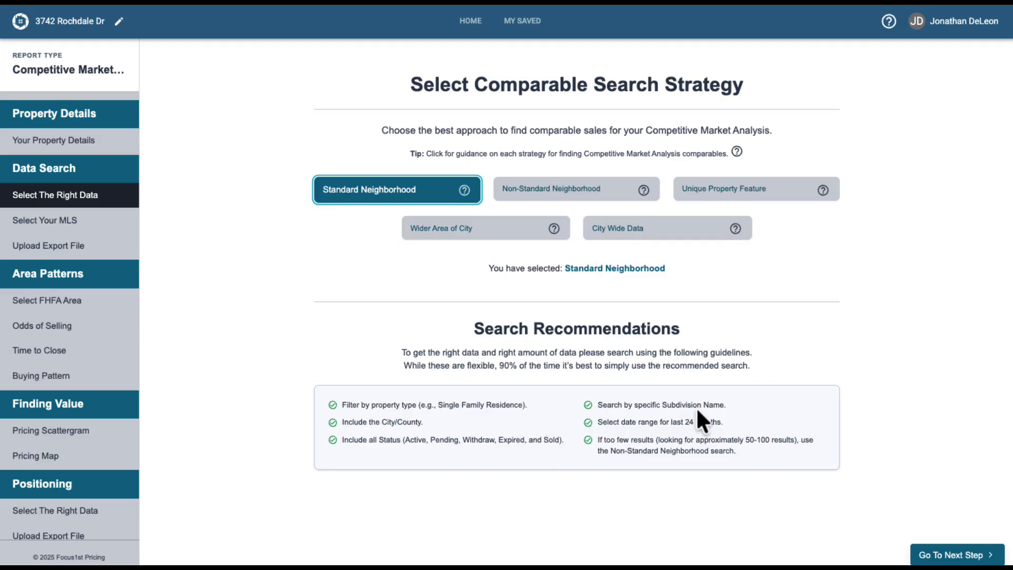
Continue to the MLS provider step and turn off Show Favorites Only.
left_click(955, 554)
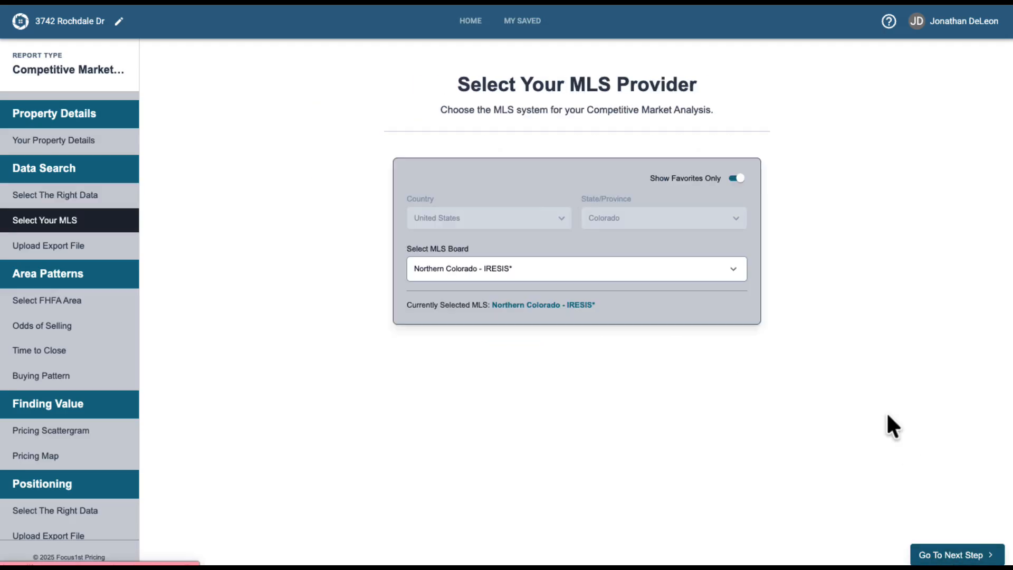
left_click(729, 178)
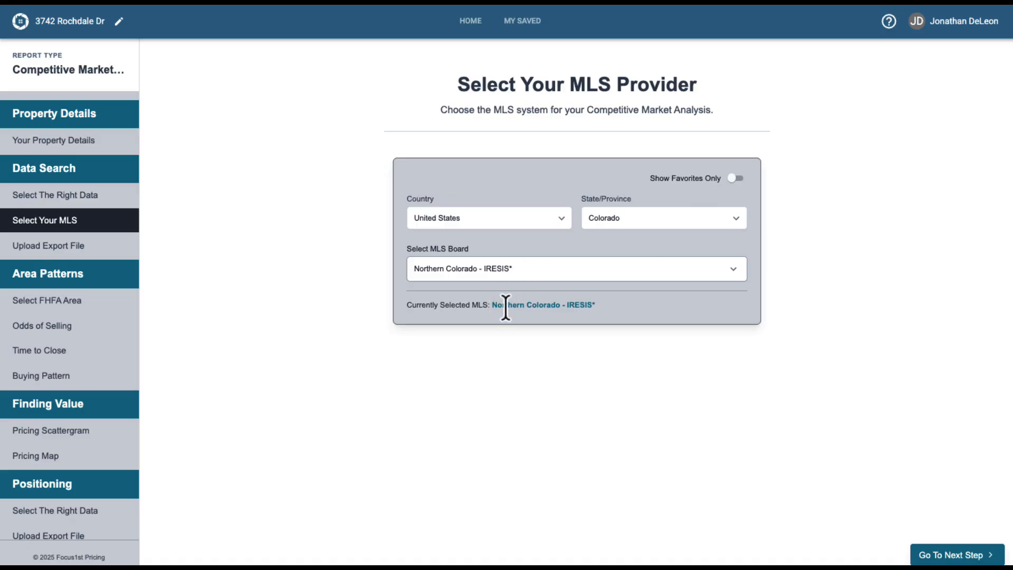
left_click_drag(488, 305, 604, 306)
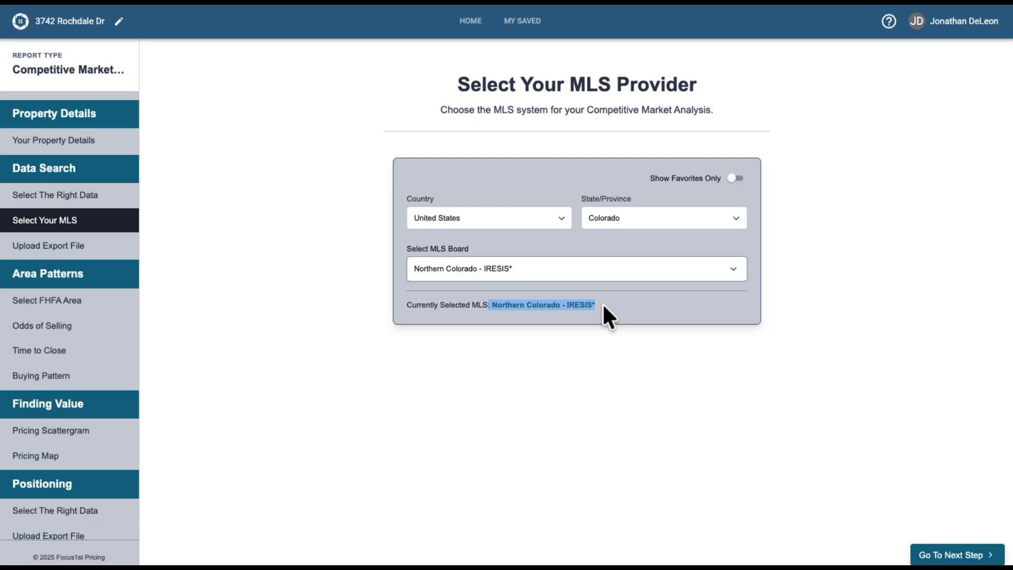
Check the state list and choose Northern Colorado - IRESIS* as the MLS board.
left_click(607, 221)
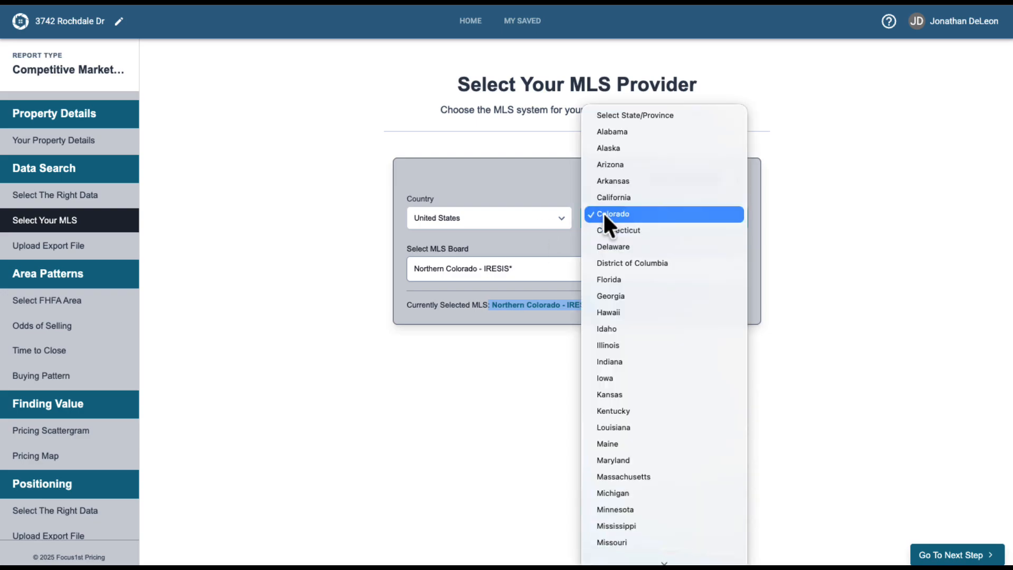
left_click(787, 253)
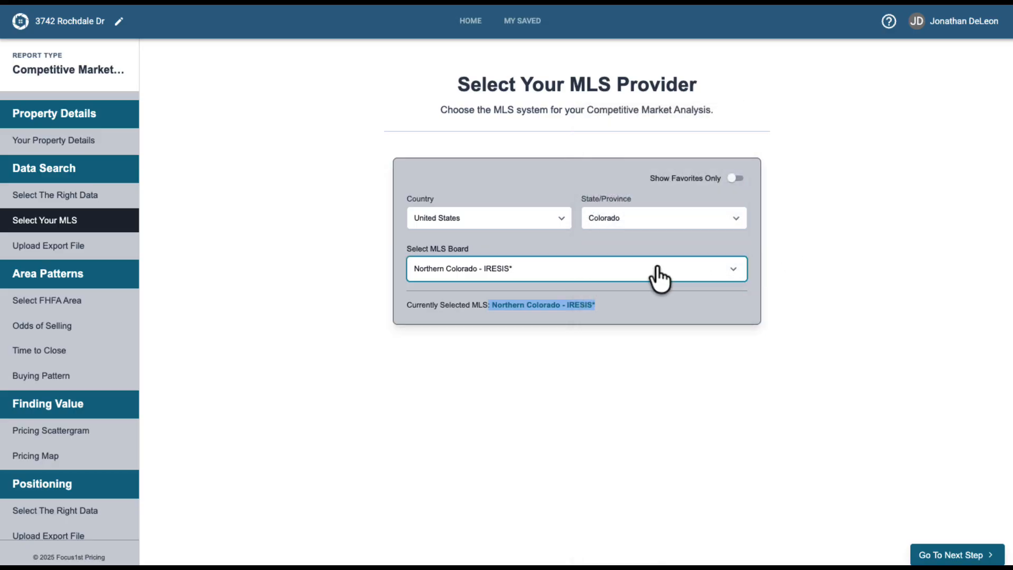
left_click(658, 278)
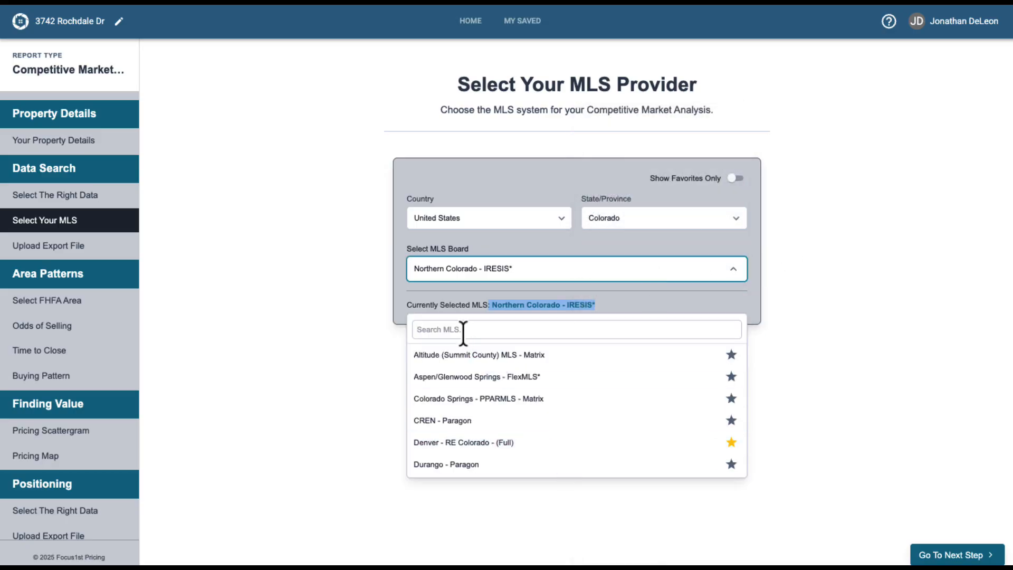
scroll(548, 415, "down", 2)
scroll(546, 410, "down", 4)
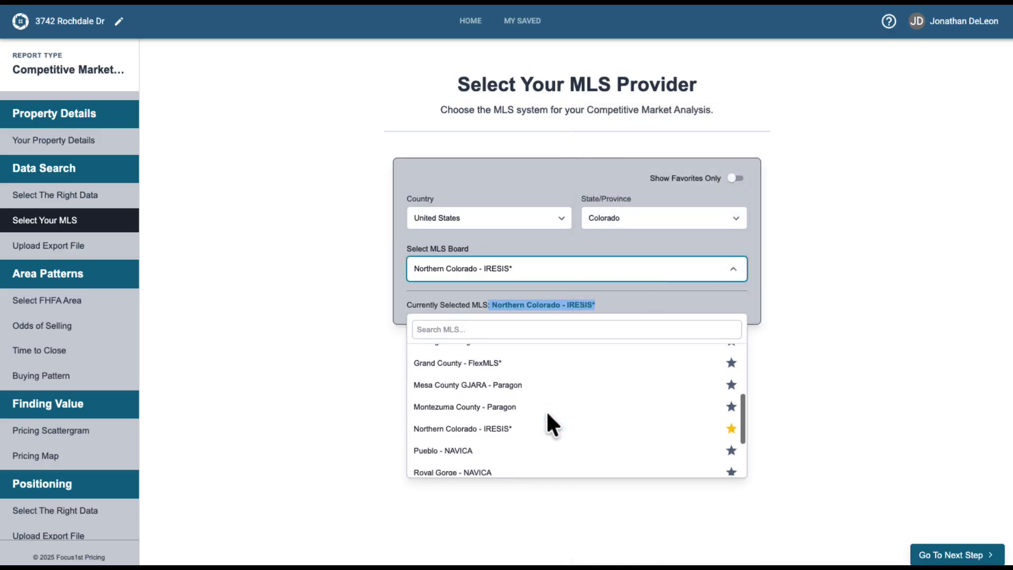
left_click(471, 411)
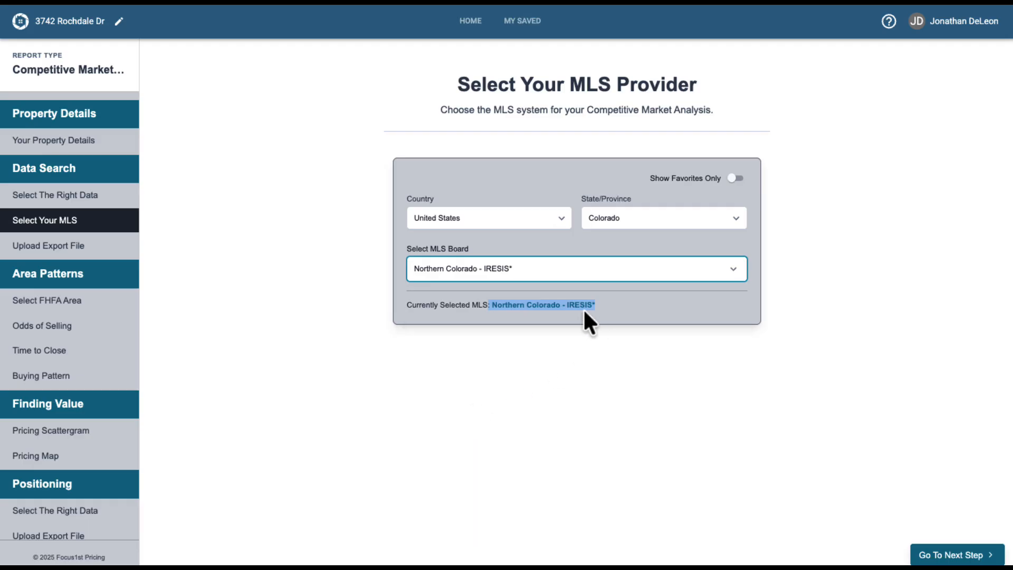
left_click(635, 312)
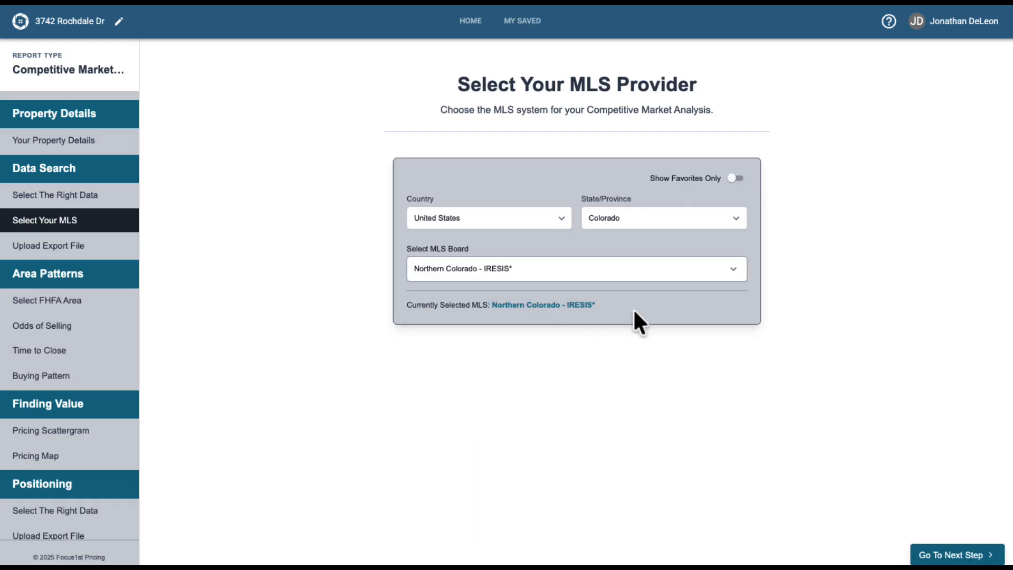
Turn on Show Favorites Only and browse the favorite MLS boards.
left_click(651, 276)
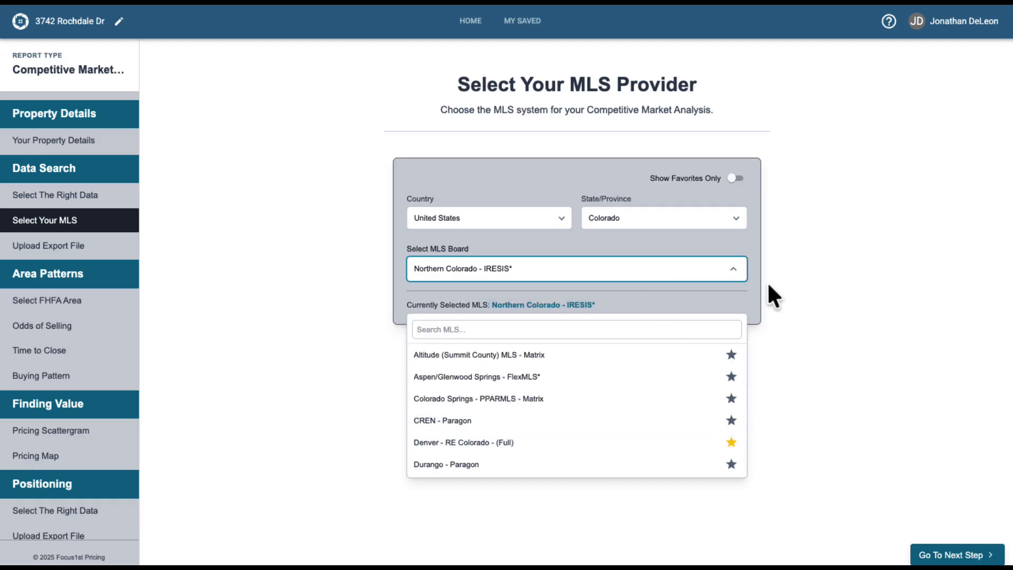
left_click(774, 257)
left_click(737, 179)
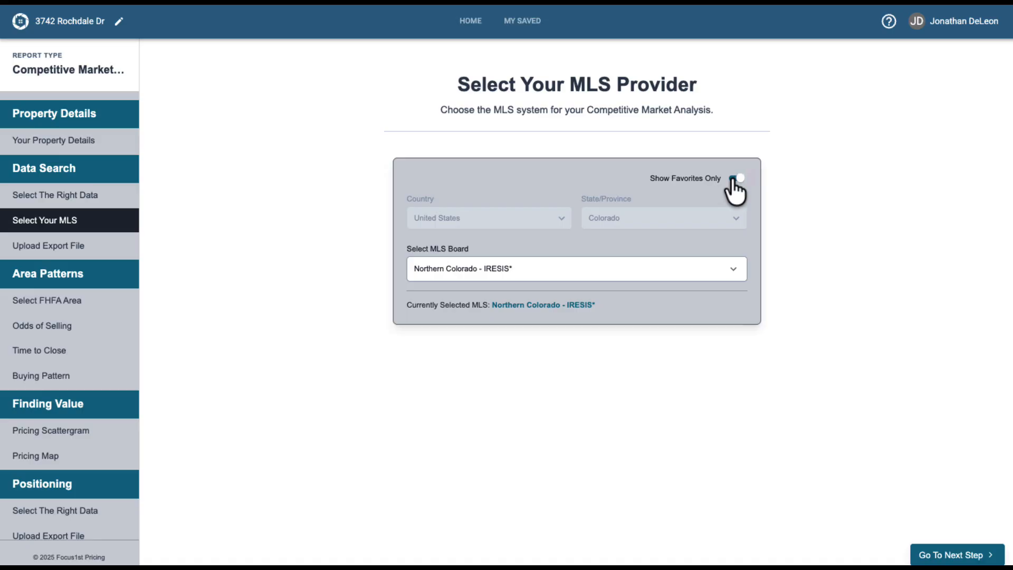
left_click(676, 272)
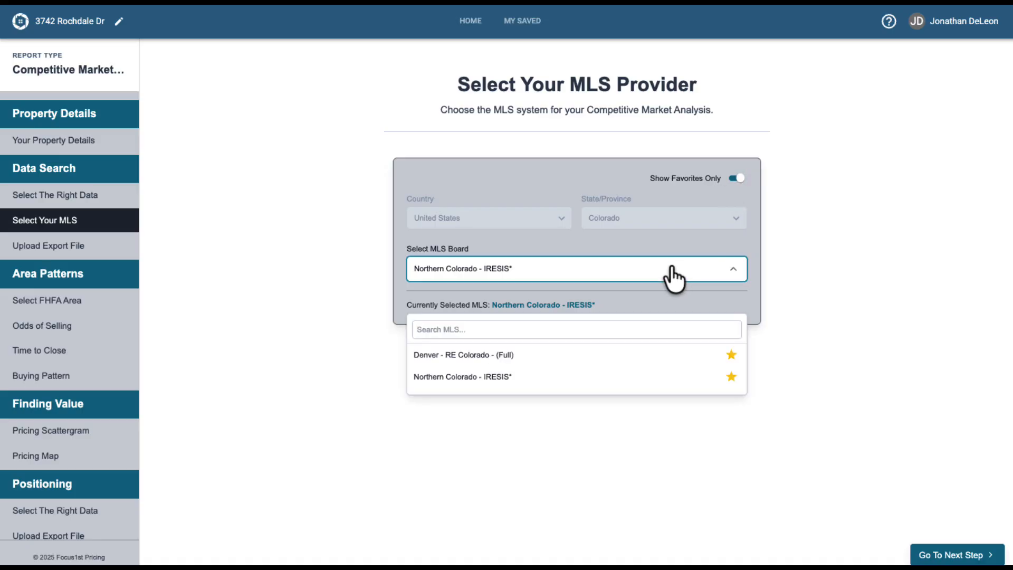
left_click(709, 294)
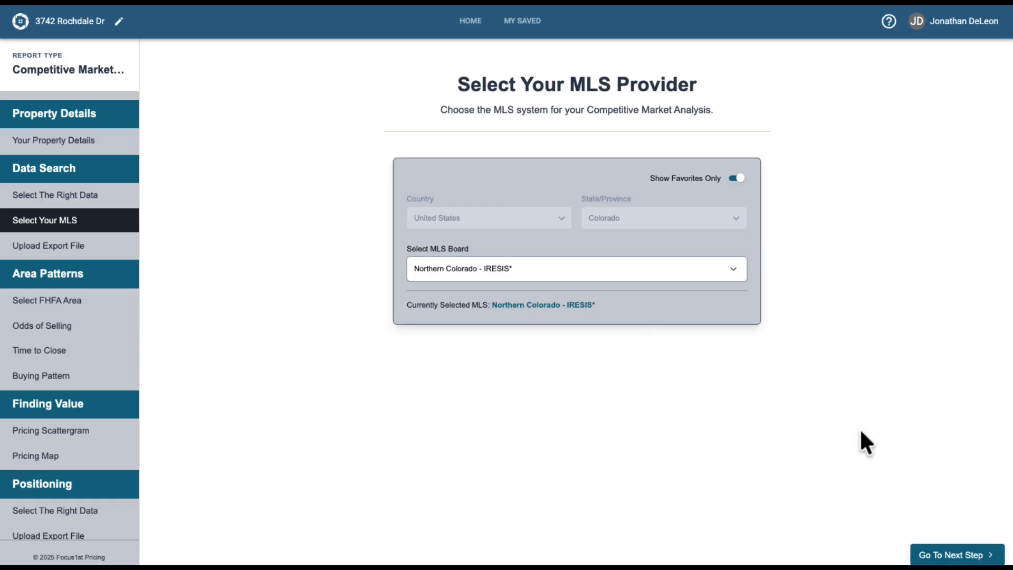
Continue to the upload step and import the MLS export file Review.CMA 2 Years English Ranch.txt.
left_click(941, 554)
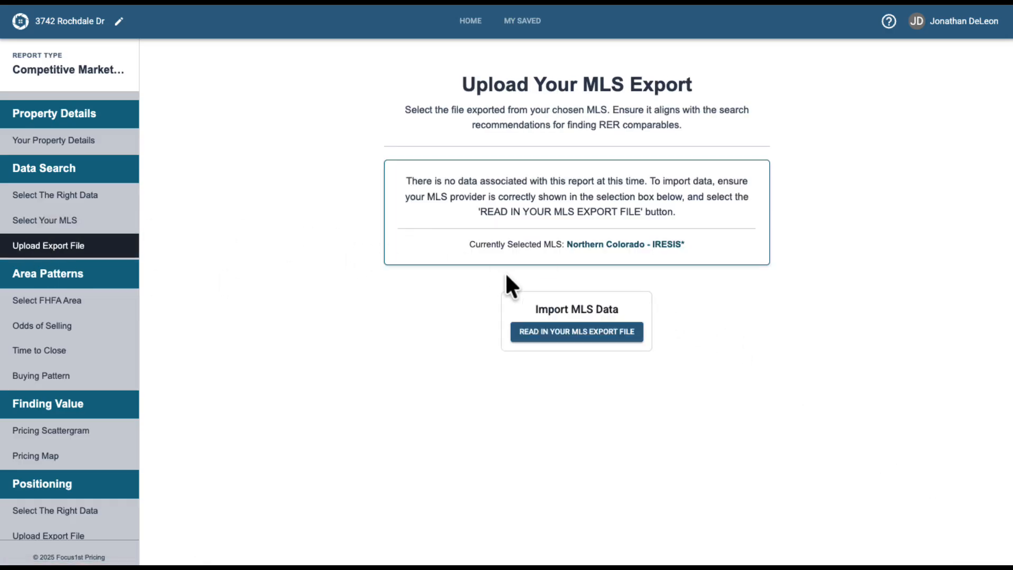
left_click(575, 332)
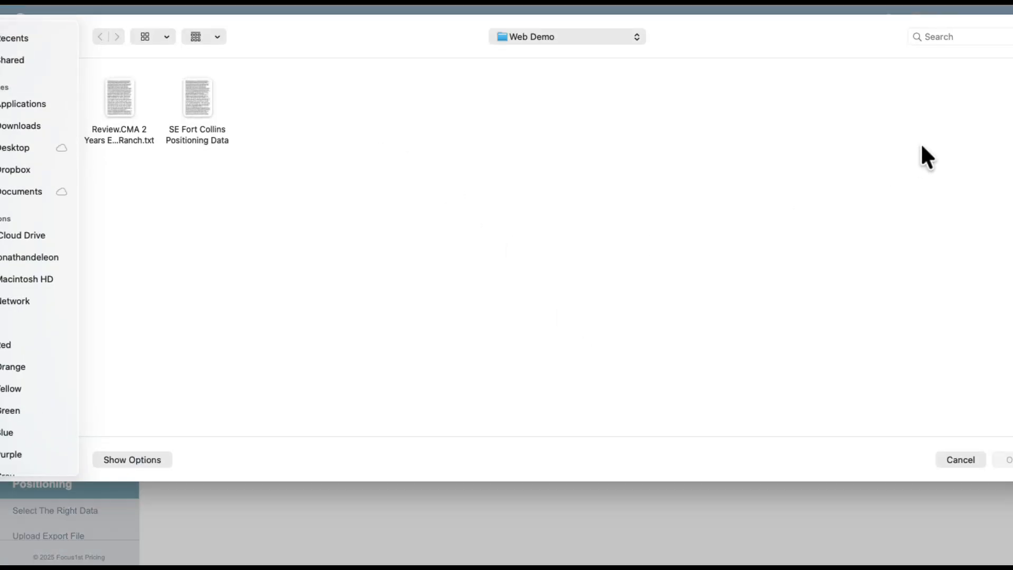
left_click_drag(1012, 134, 999, 133)
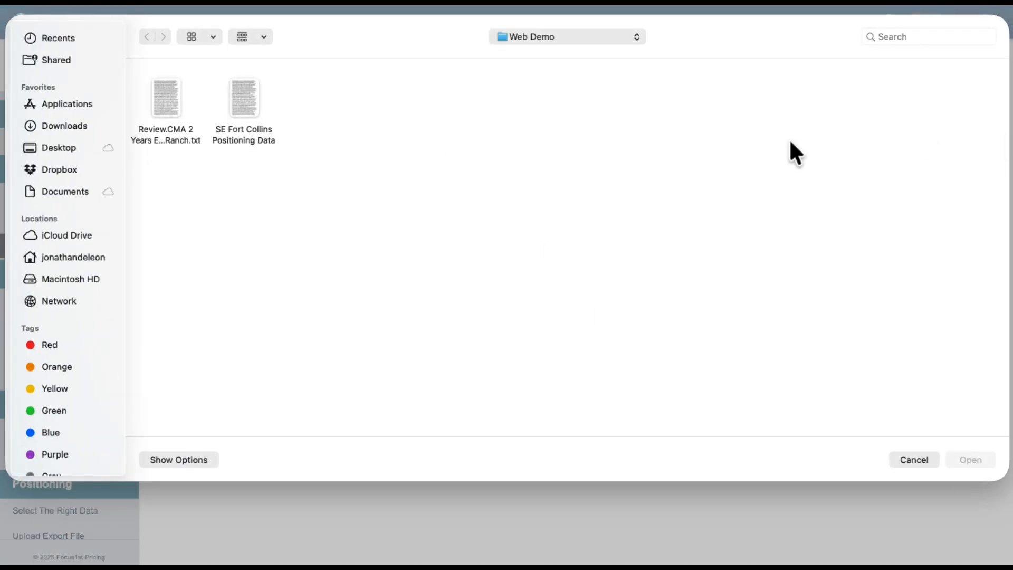
left_click(165, 103)
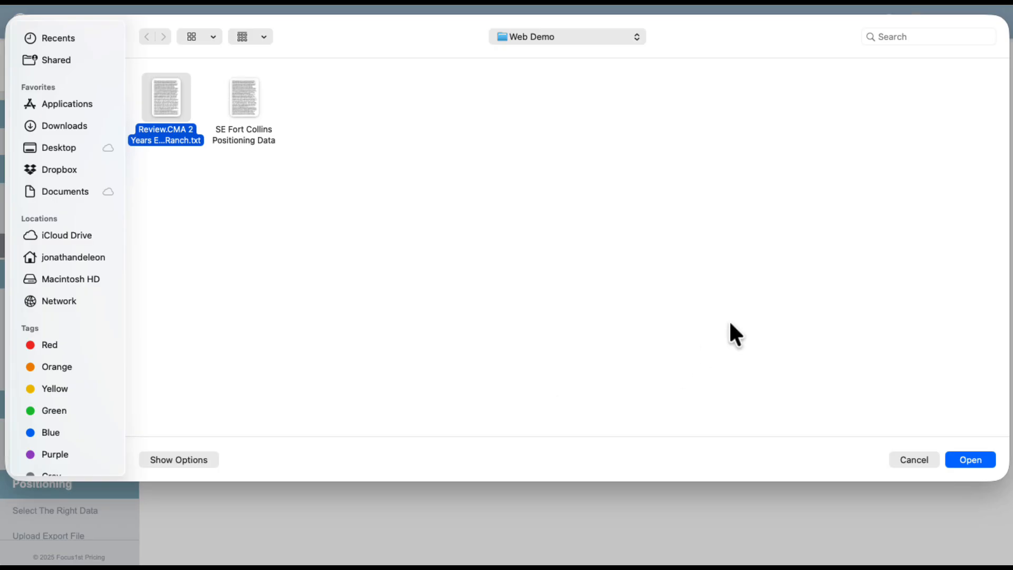
left_click(977, 461)
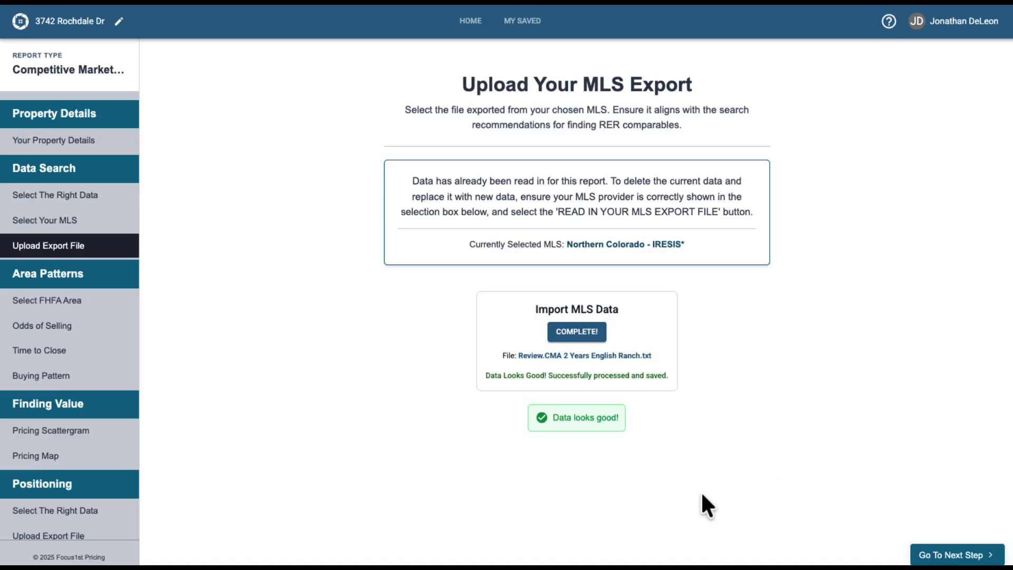
Advance to the FHFA area step and review the appreciation charts in the preview.
left_click(932, 555)
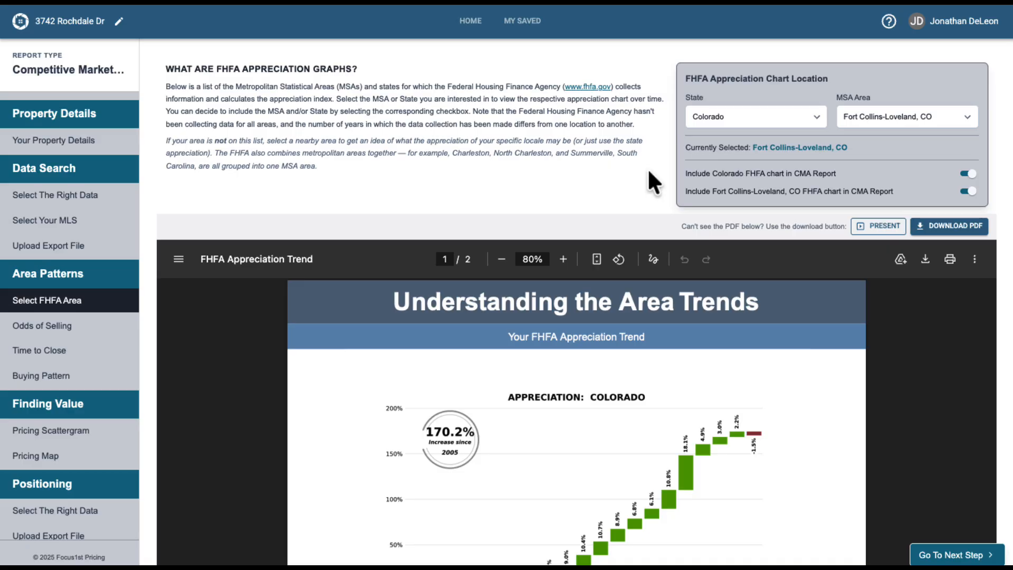
scroll(649, 171, "down", 2)
scroll(649, 275, "down", 4)
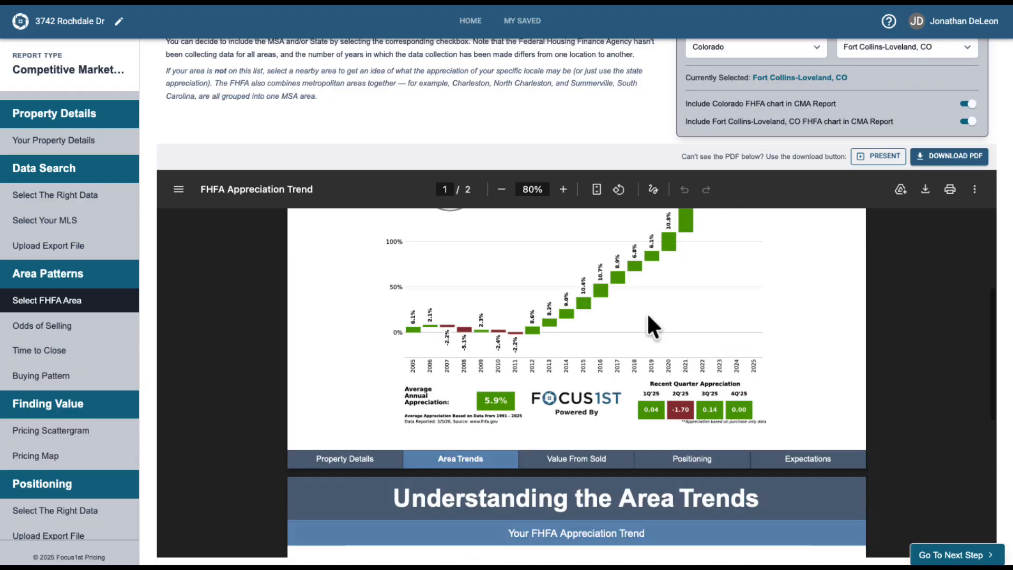
scroll(647, 312, "down", 5)
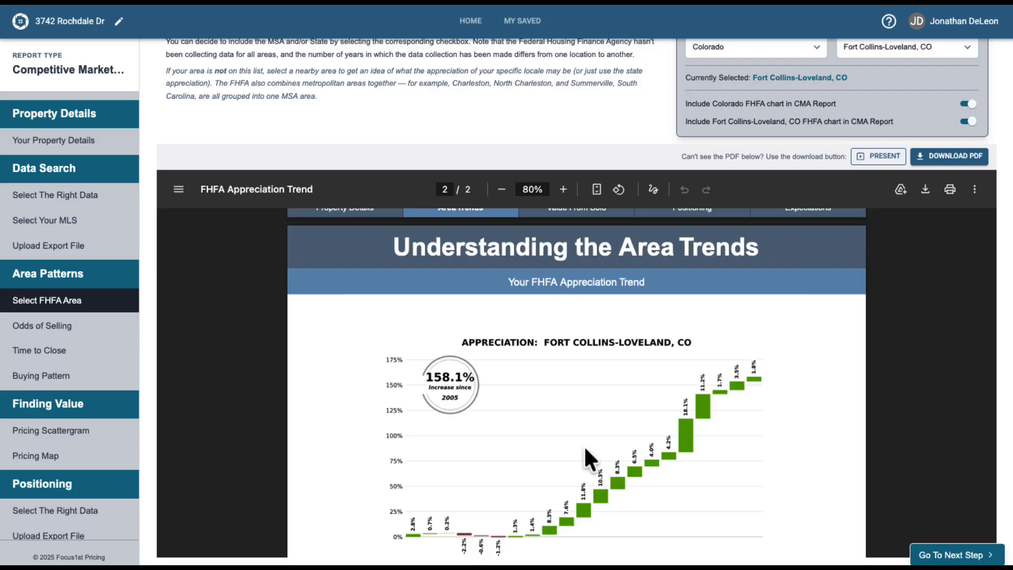
scroll(584, 445, "up", 10)
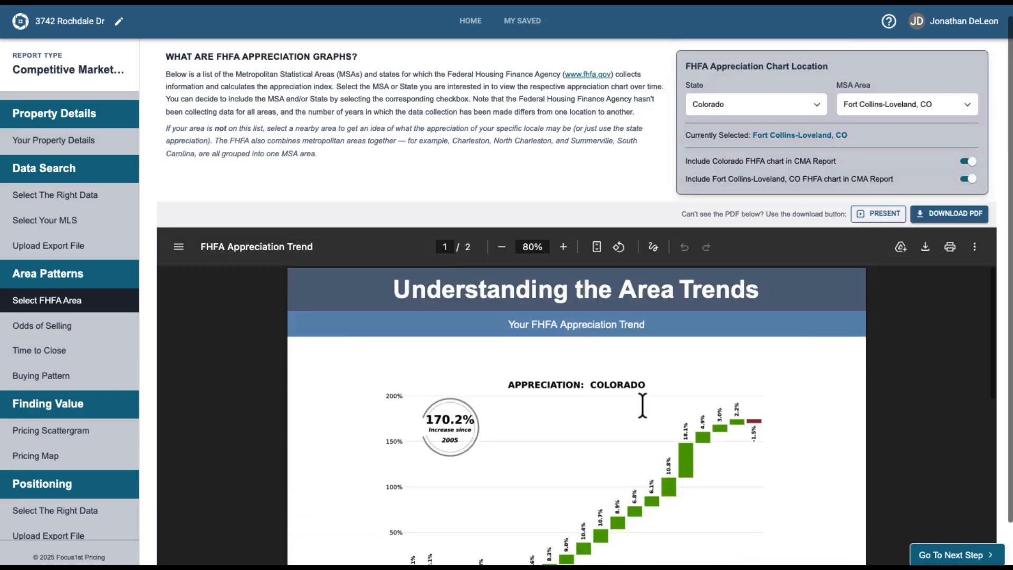
scroll(642, 405, "up", 1)
Keep Colorado and Fort Collins-Loveland, CO as the chart location and exclude the Colorado FHFA chart from the CMA report.
left_click(734, 117)
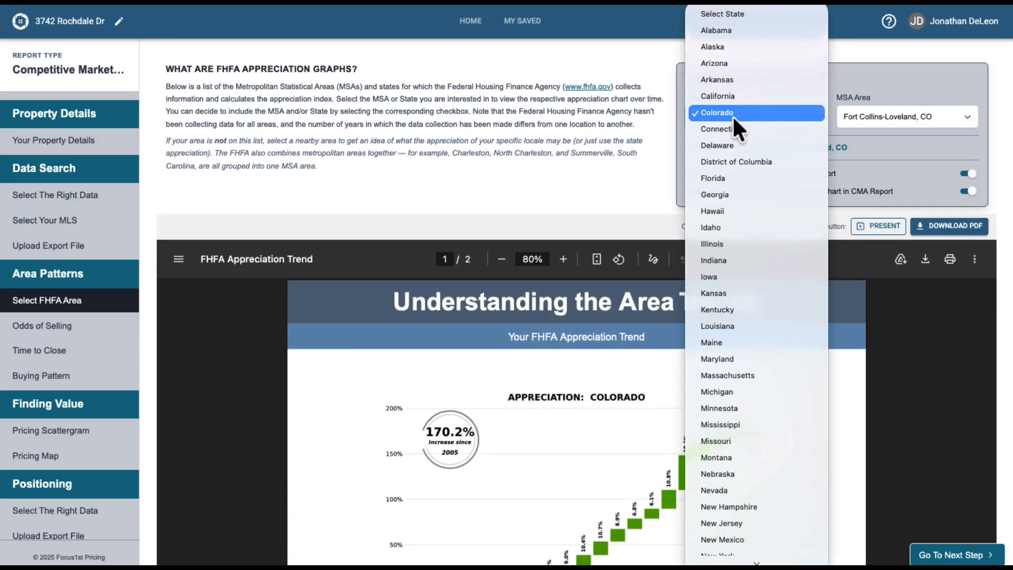
left_click(791, 116)
left_click(891, 112)
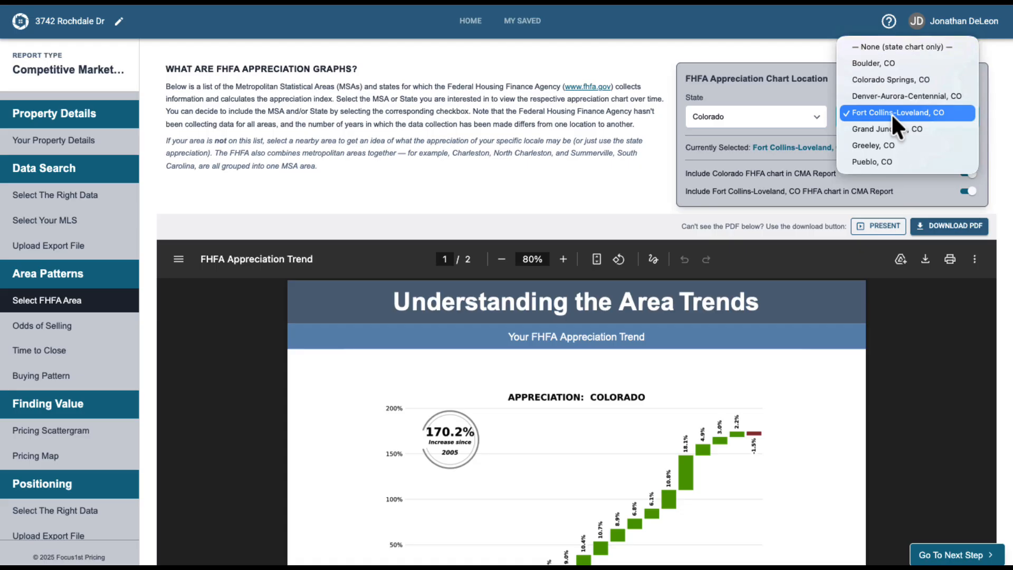
left_click(891, 113)
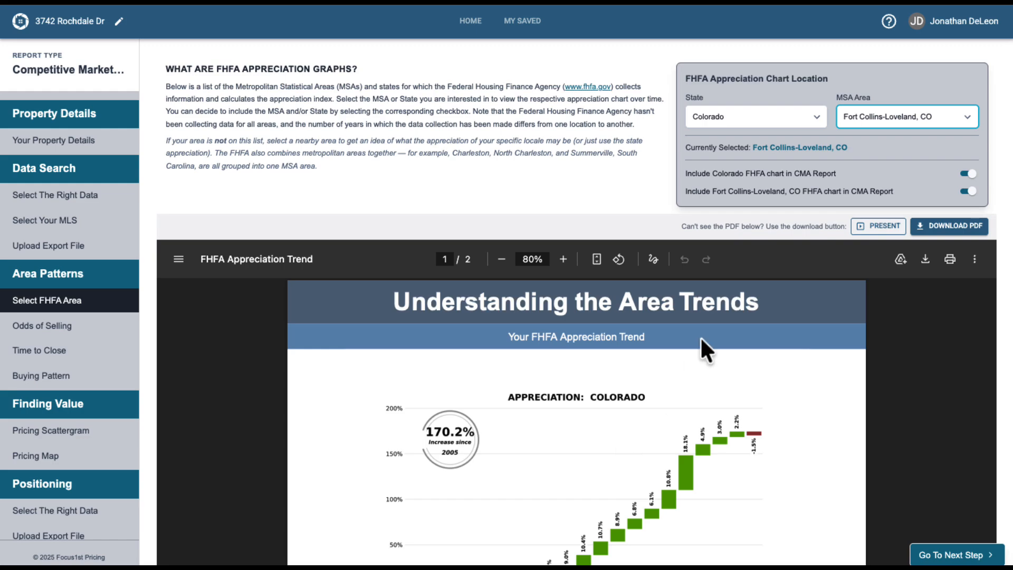
left_click(968, 174)
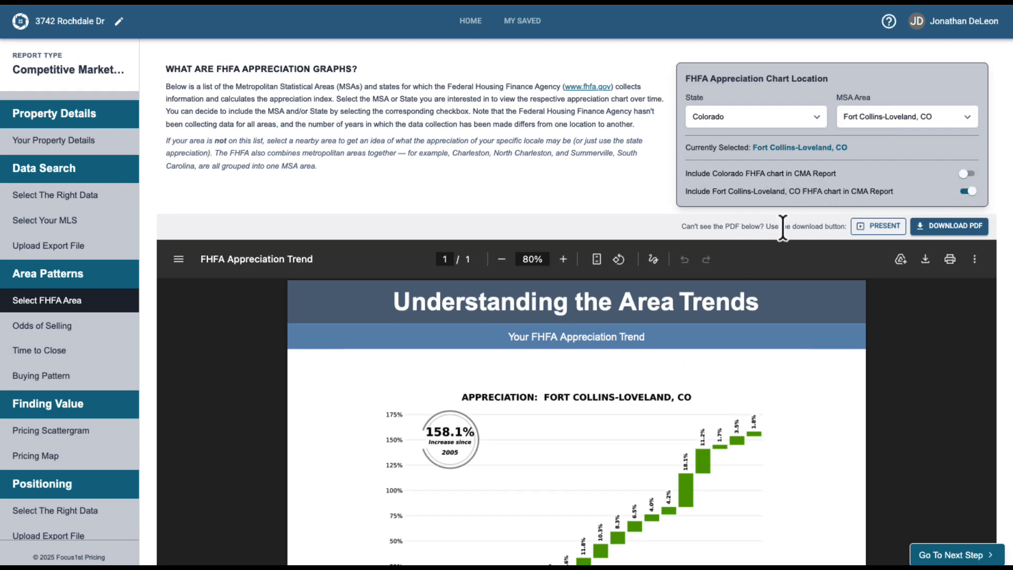
Review the Fort Collins-Loveland appreciation chart in the preview.
scroll(782, 224, "down", 2)
scroll(591, 379, "down", 2)
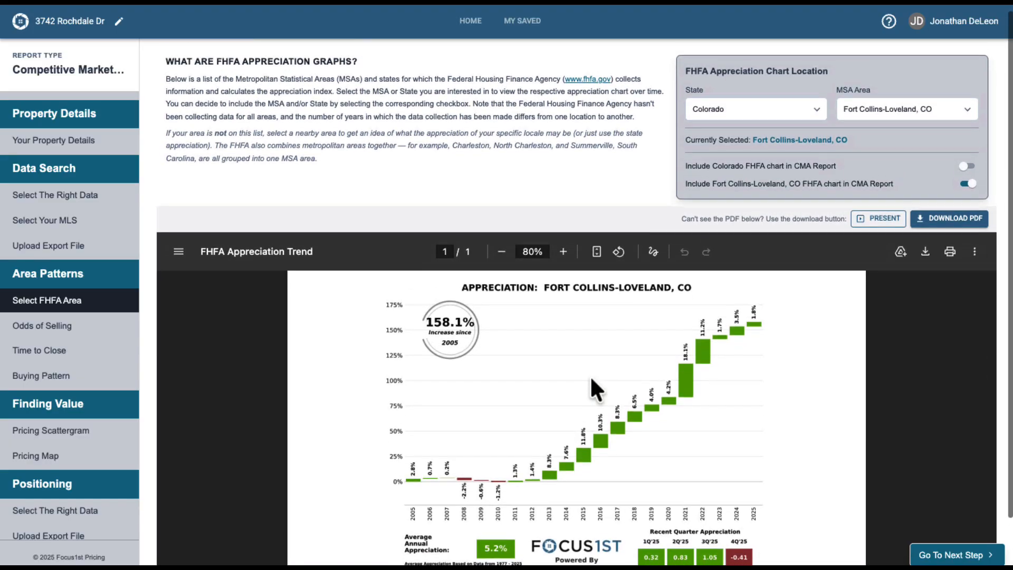
scroll(568, 363, "up", 3)
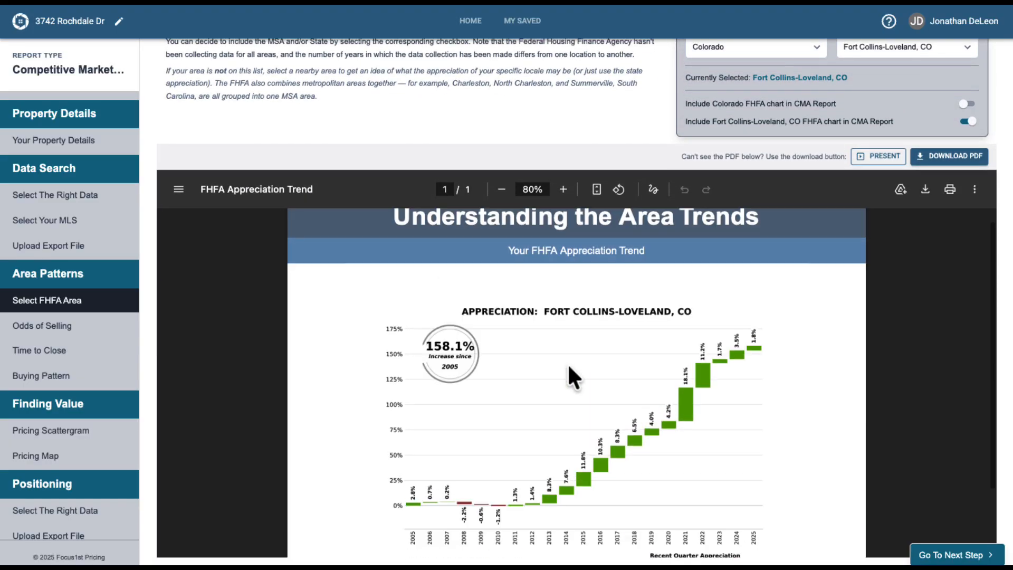
scroll(568, 363, "down", 2)
scroll(568, 363, "down", 1)
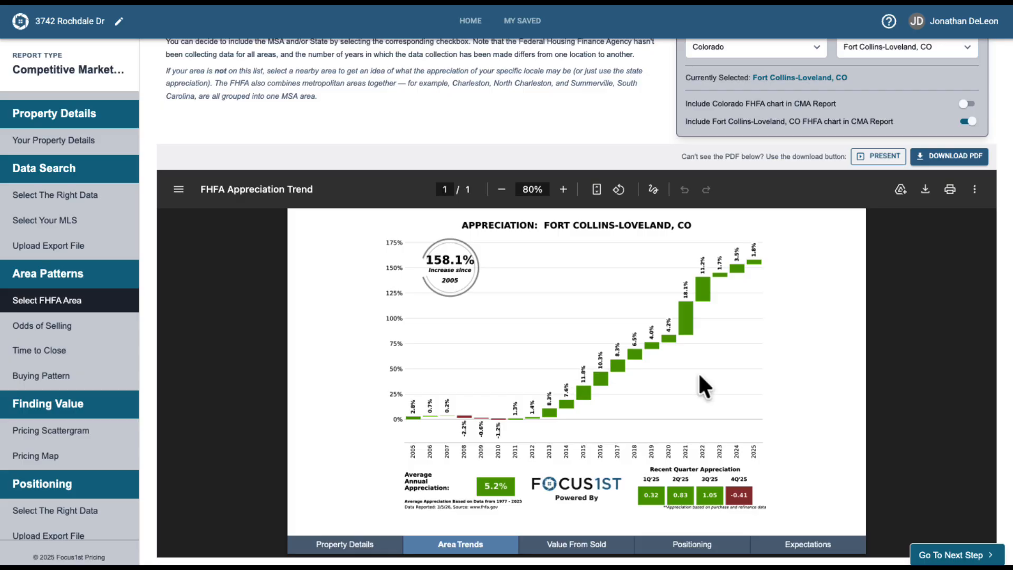
Advance past Odds of Selling to the pricing scattergram and graph finished square footage.
left_click(957, 554)
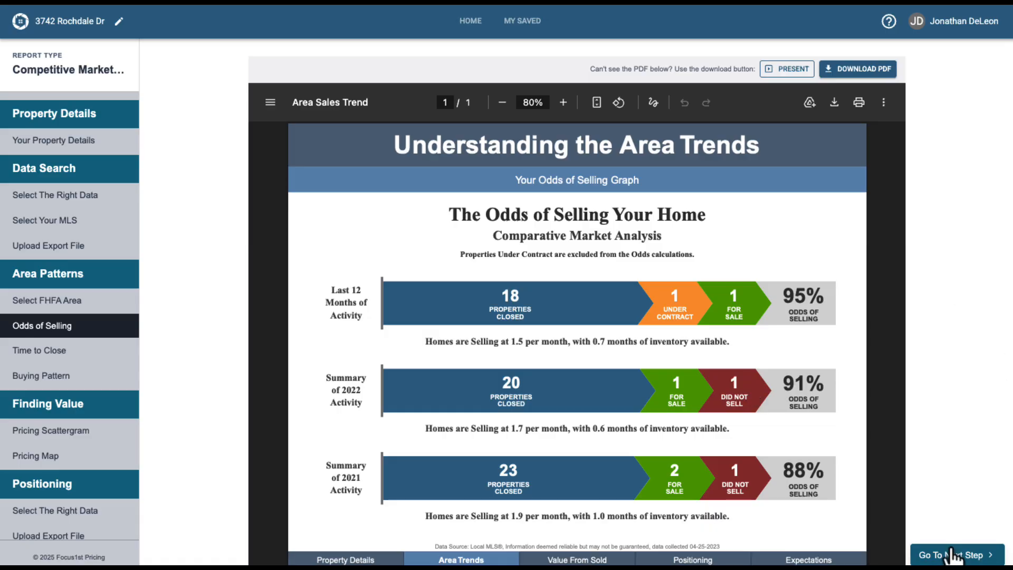
left_click(970, 553)
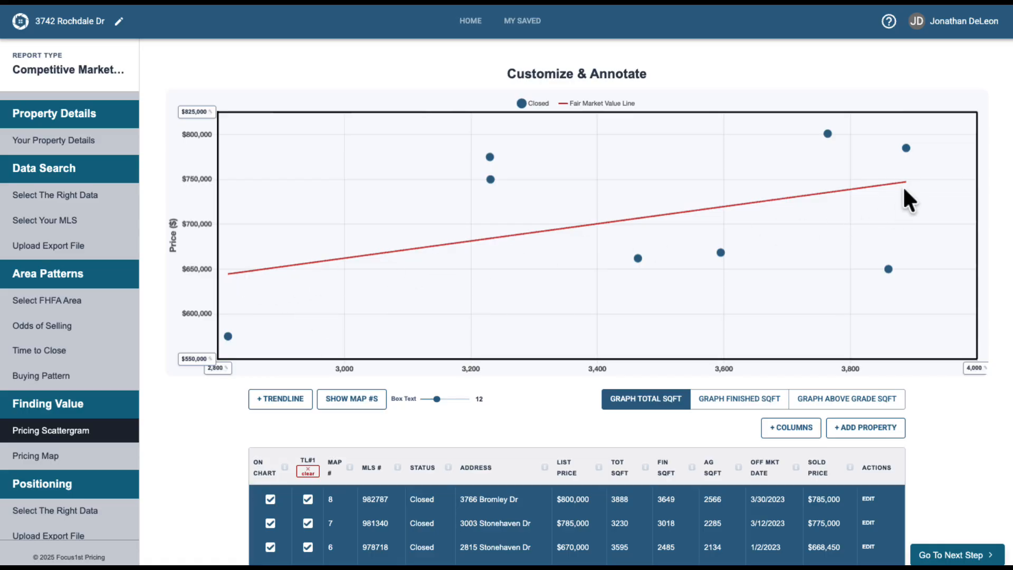
mouse_move(828, 134)
left_click(728, 406)
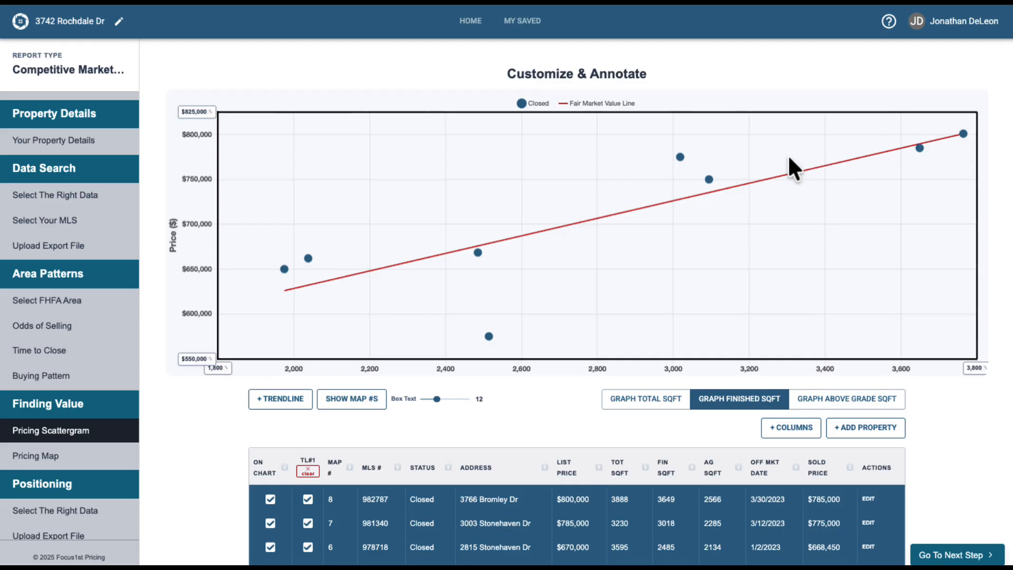
mouse_move(489, 336)
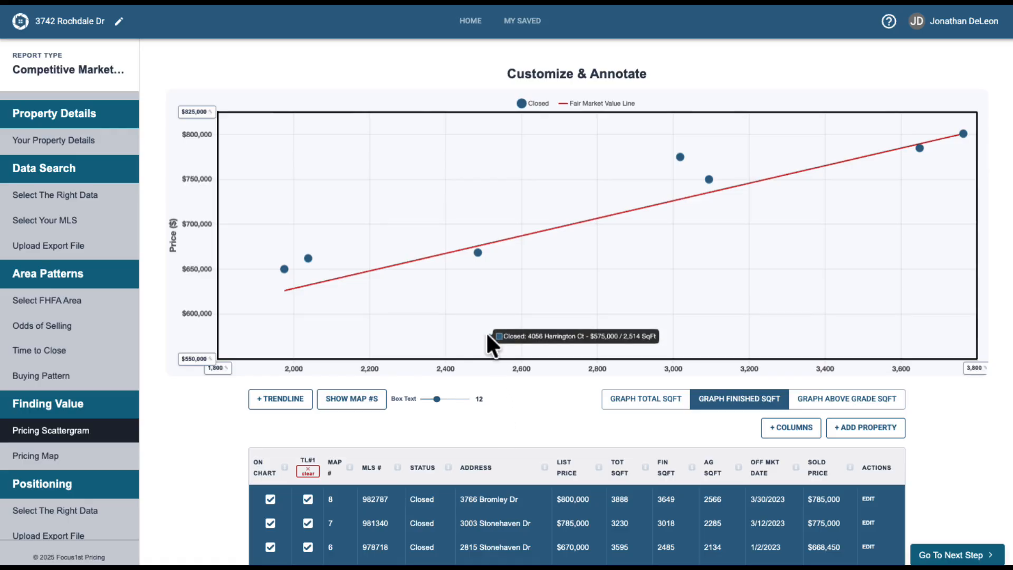
scroll(486, 384, "down", 1)
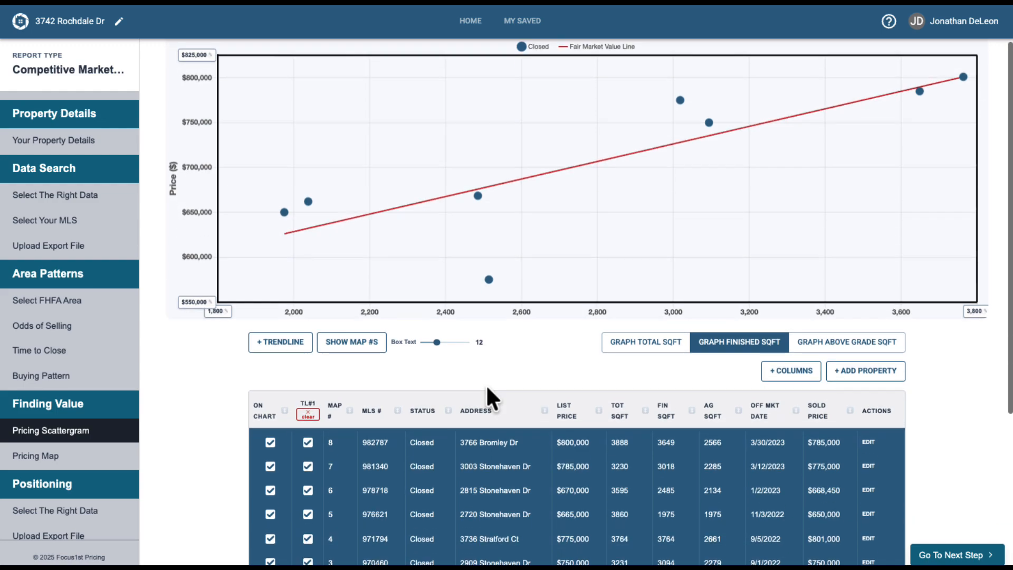
scroll(486, 414, "down", 4)
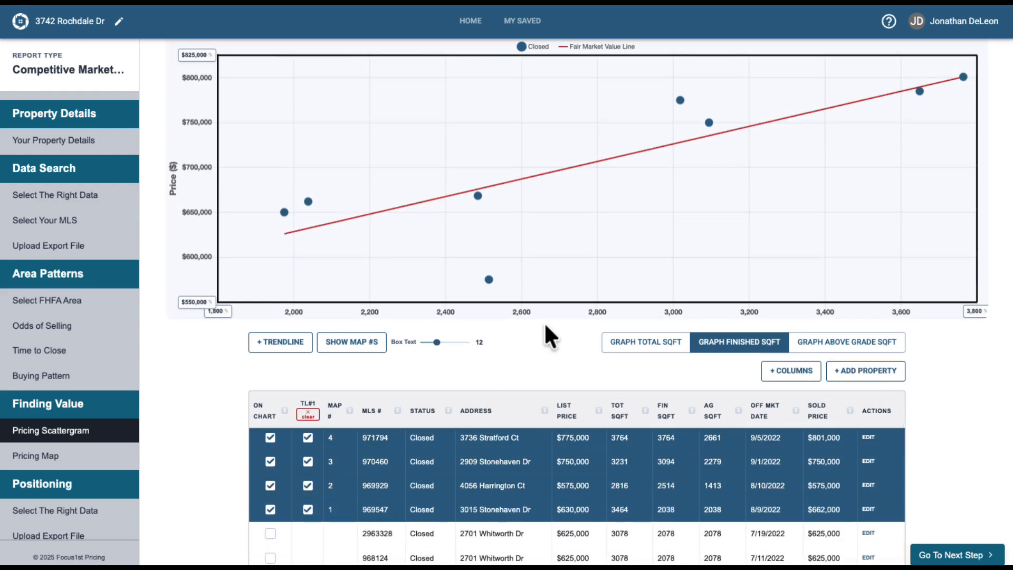
left_click(487, 279)
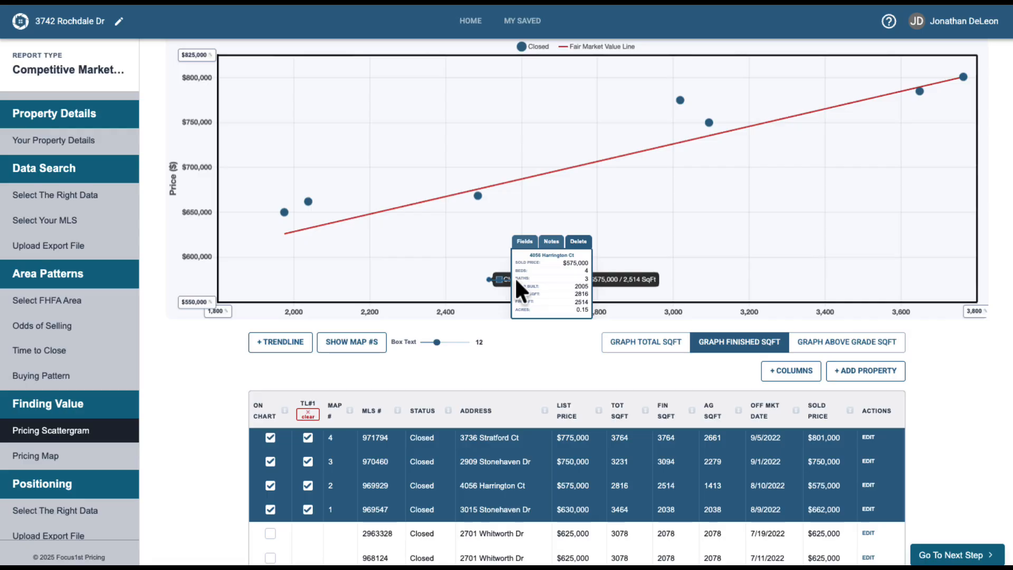
left_click_drag(557, 255, 556, 201)
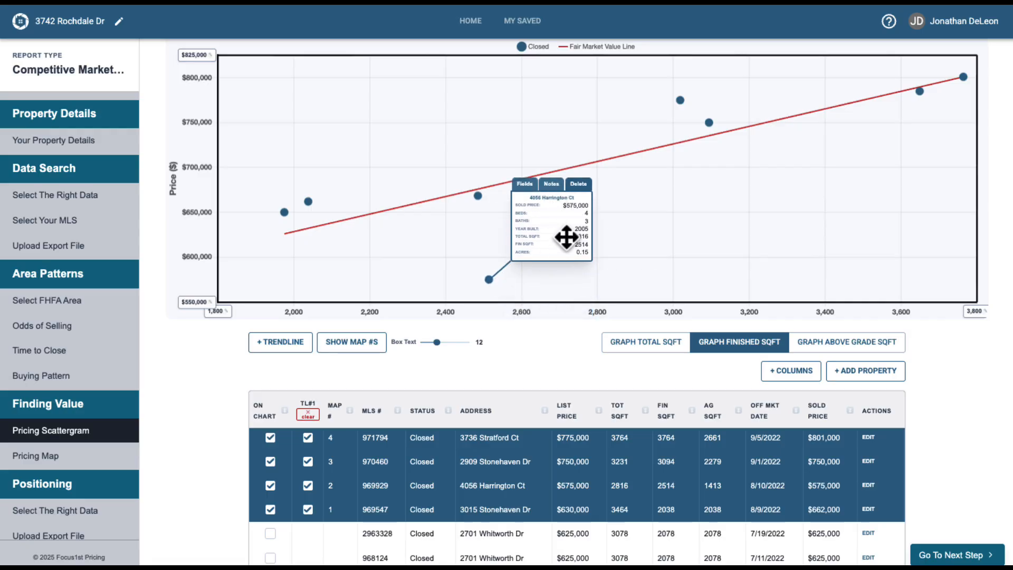
left_click_drag(437, 342, 453, 342)
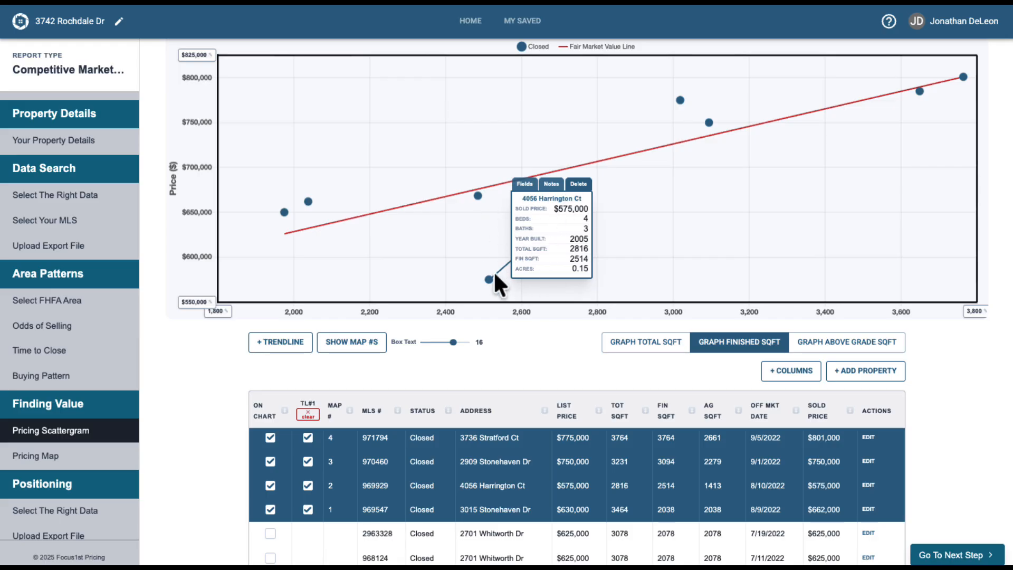
mouse_move(489, 280)
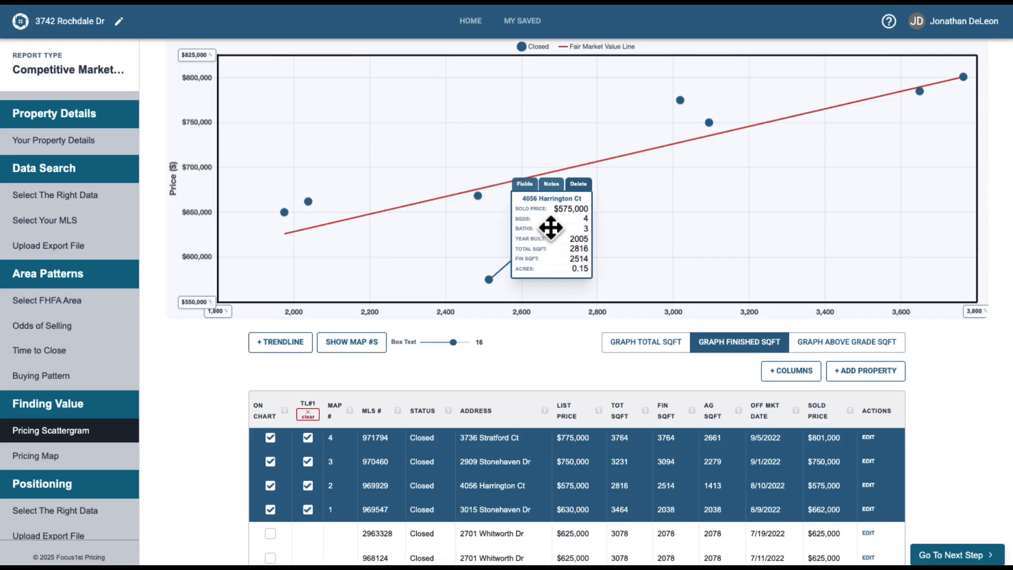
left_click(551, 185)
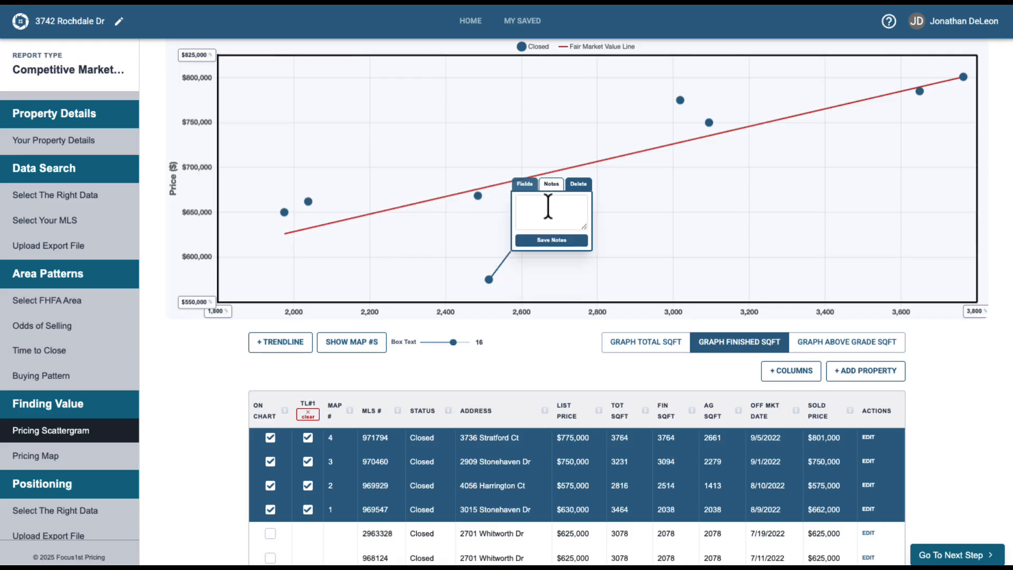
type("Patio HOm")
key("BackSpace")
type("ome")
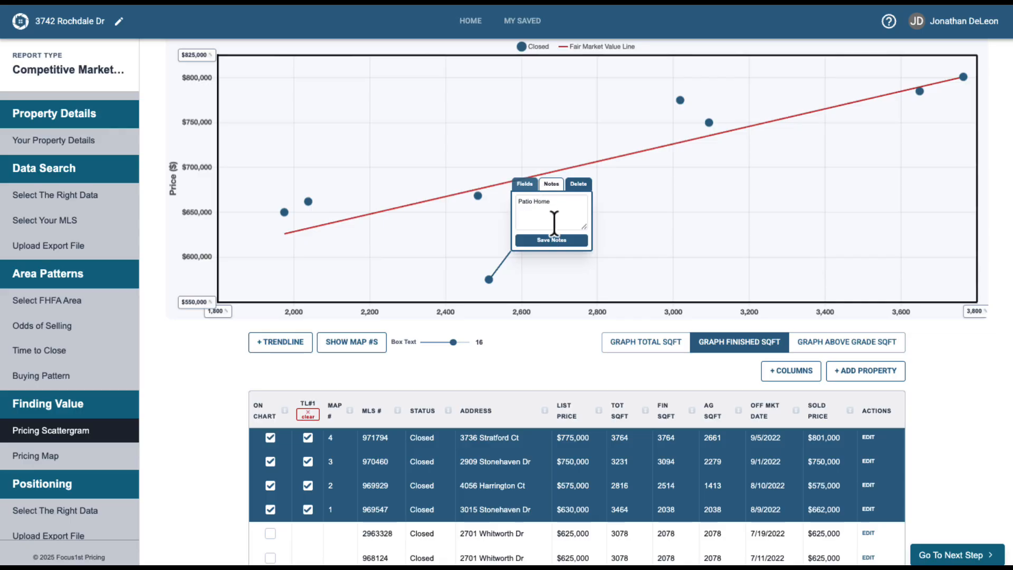
left_click(543, 241)
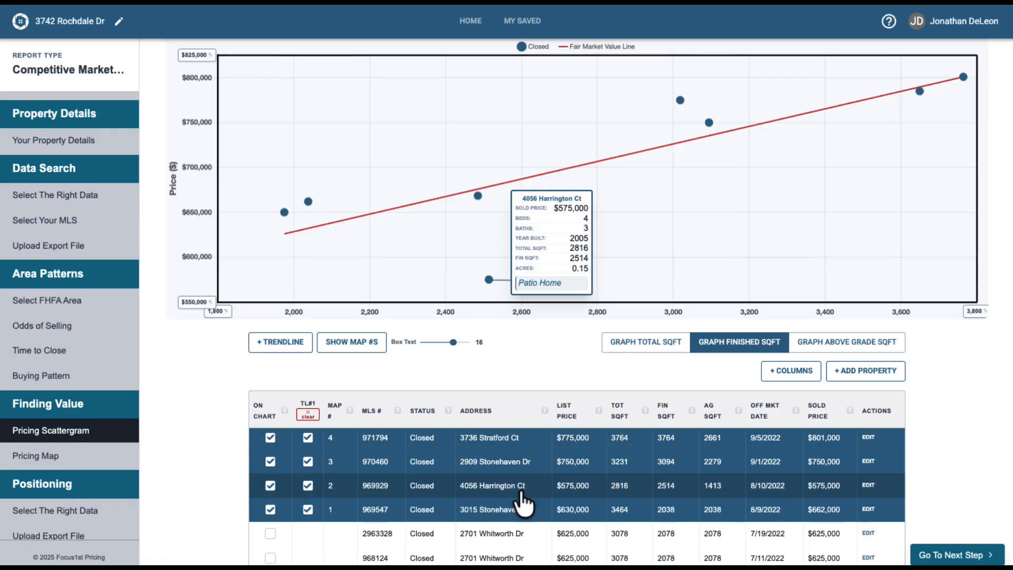
left_click(308, 485)
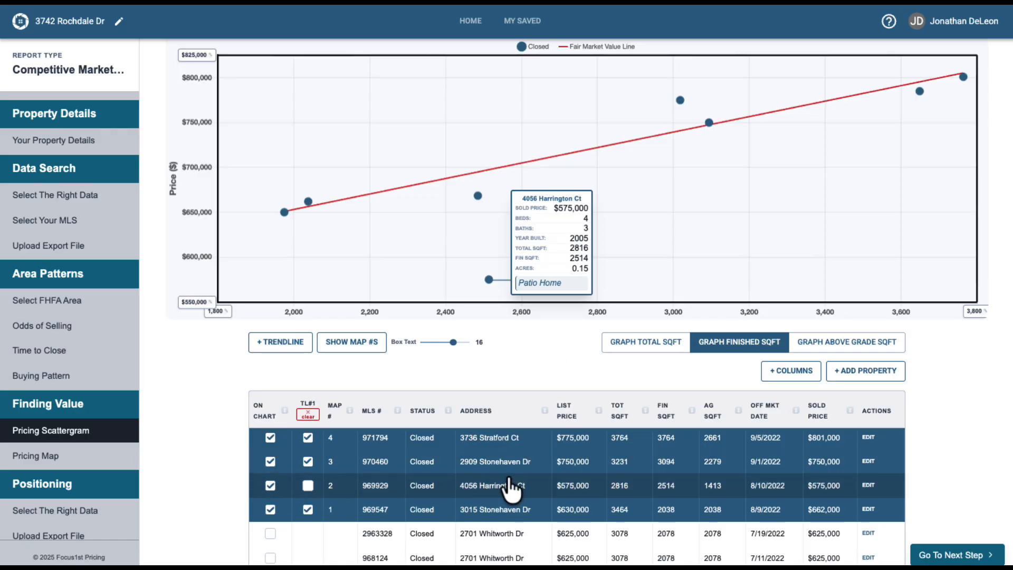
left_click(429, 493)
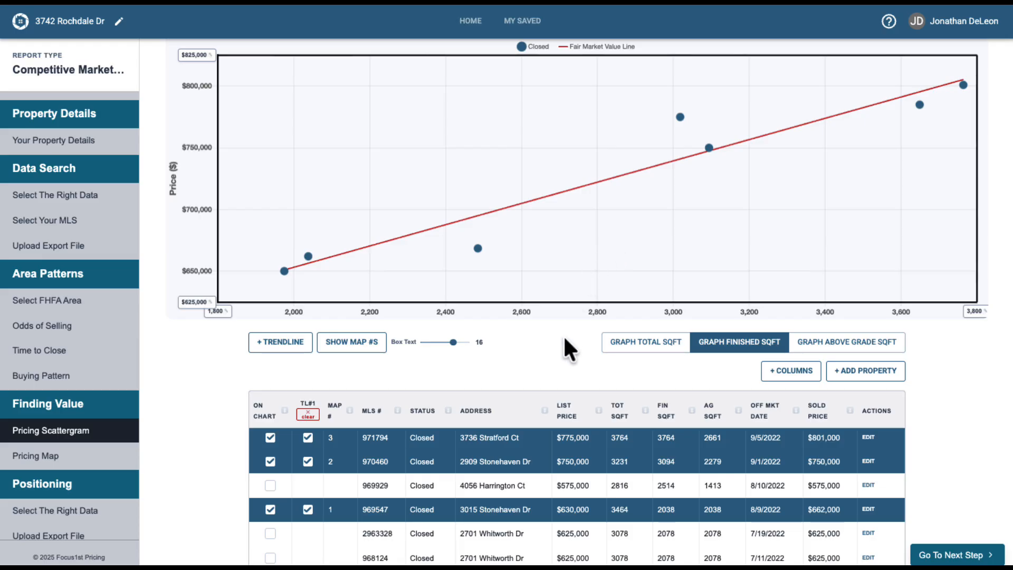
scroll(565, 372, "up", 1)
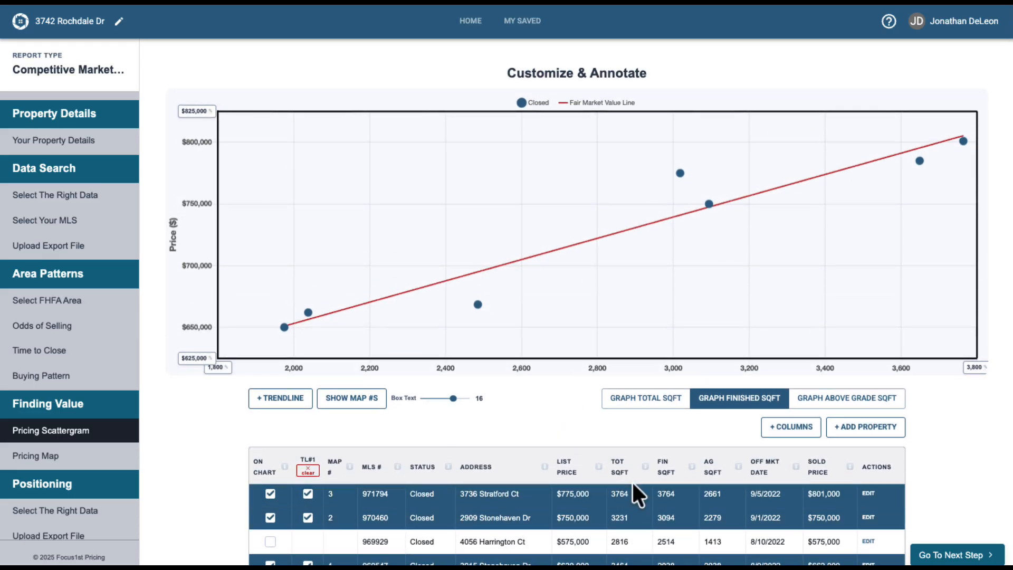
left_click(868, 494)
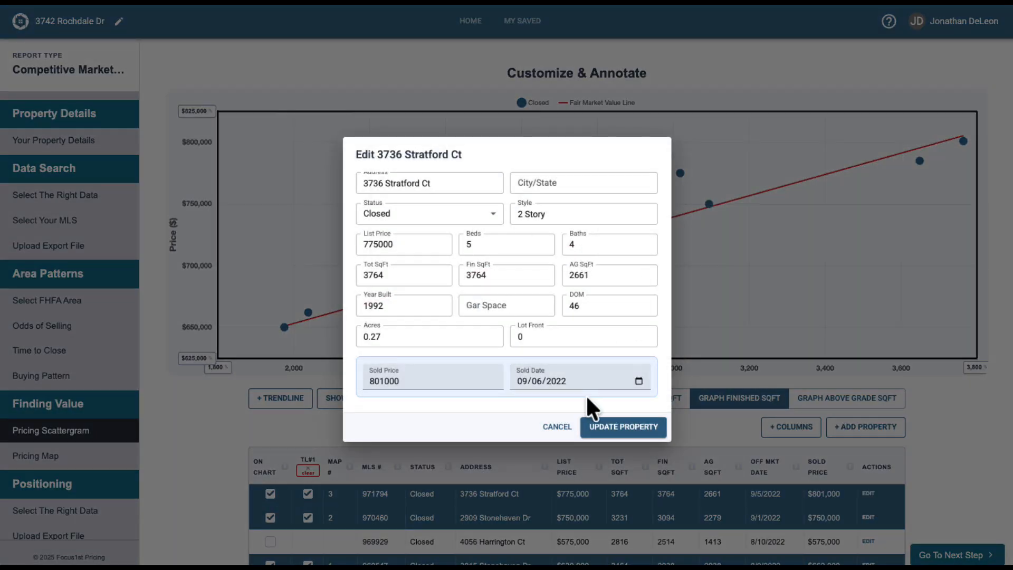
left_click(556, 427)
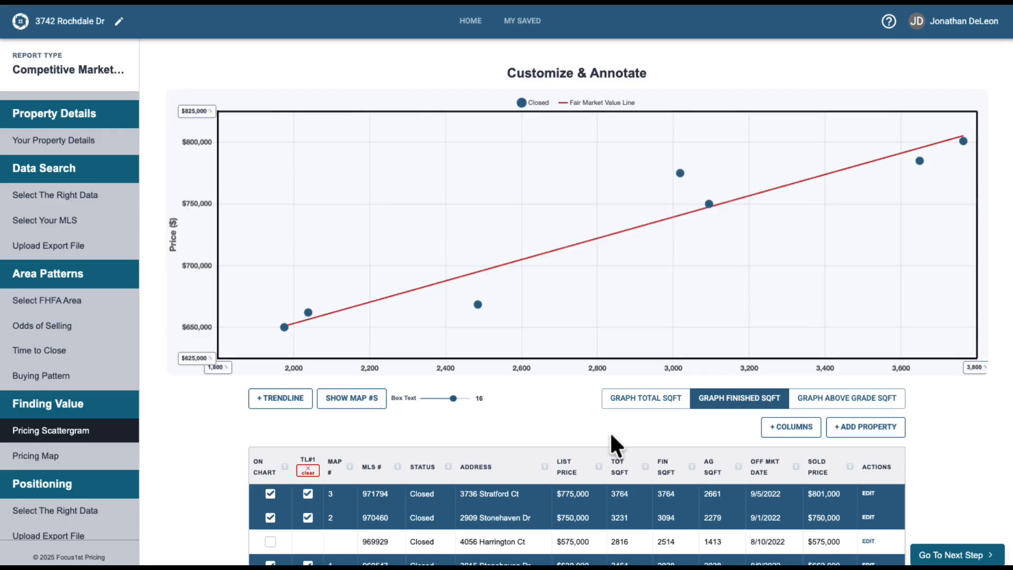
left_click(854, 430)
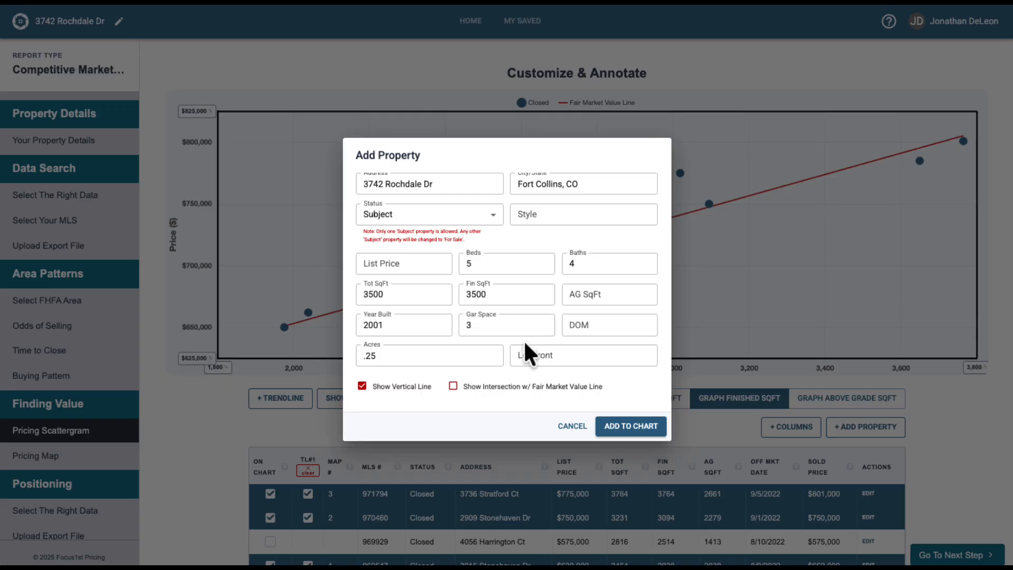
left_click(621, 434)
scroll(635, 522, "up", 5)
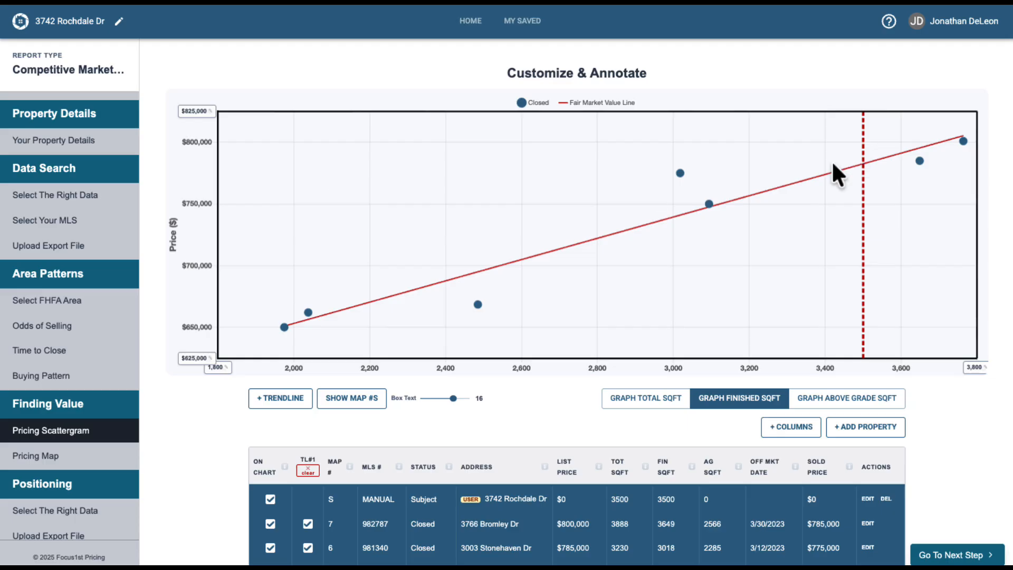
Turn on the subject property's intersection with the Fair Market Value Line.
left_click(867, 500)
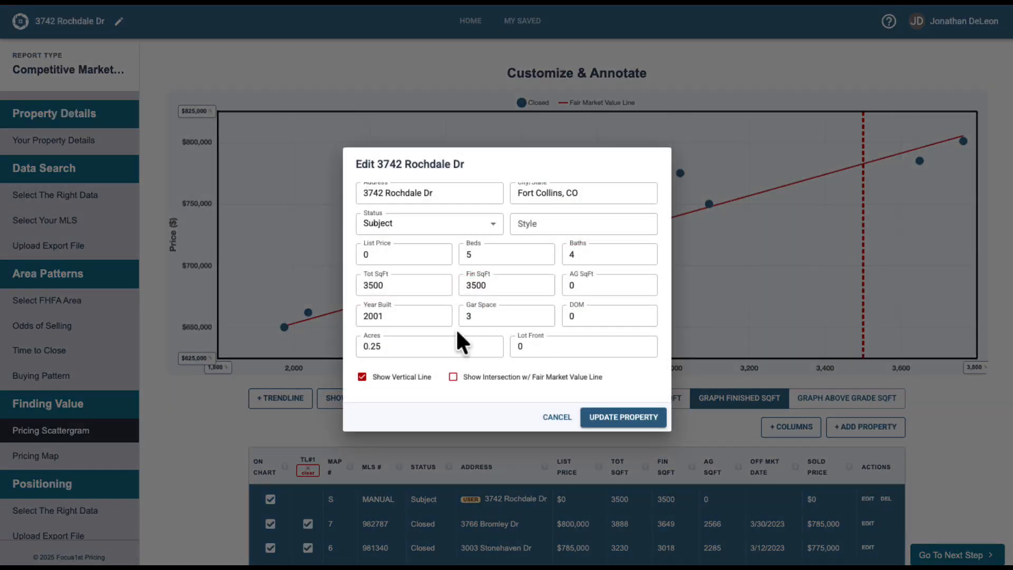
left_click(453, 376)
left_click(632, 415)
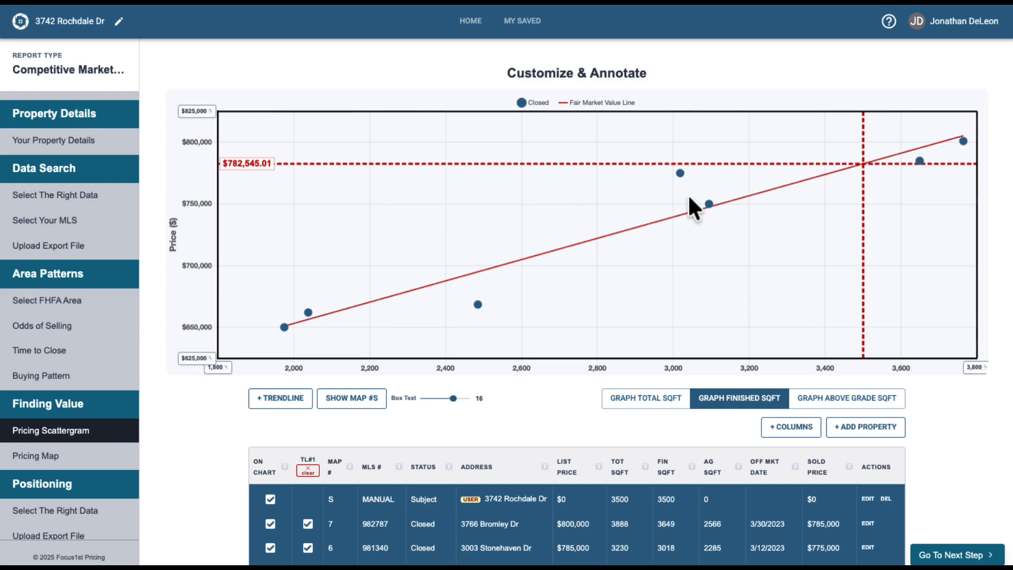
Turn off the subject property's intersection with the Fair Market Value Line.
mouse_move(678, 172)
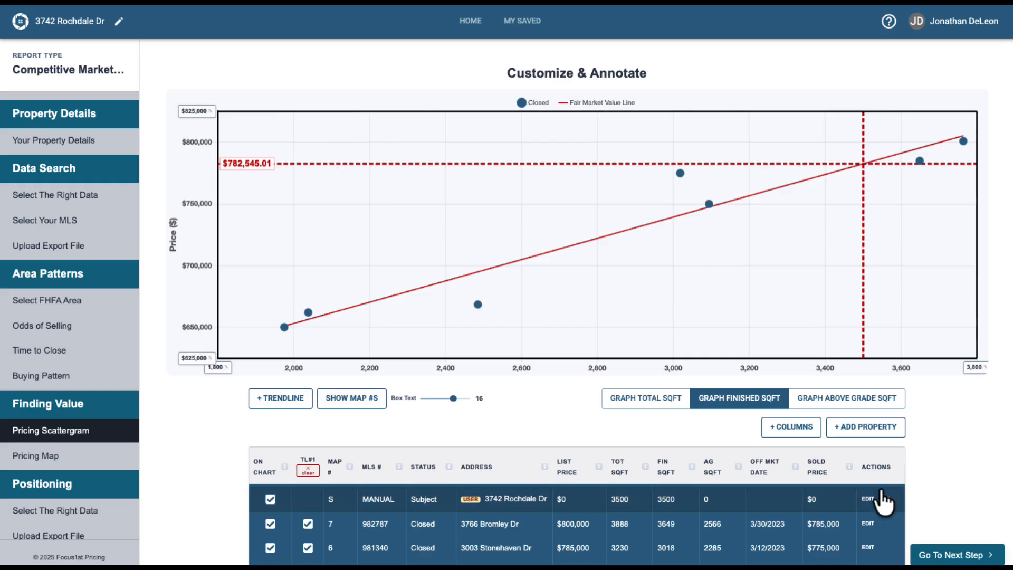
left_click(868, 498)
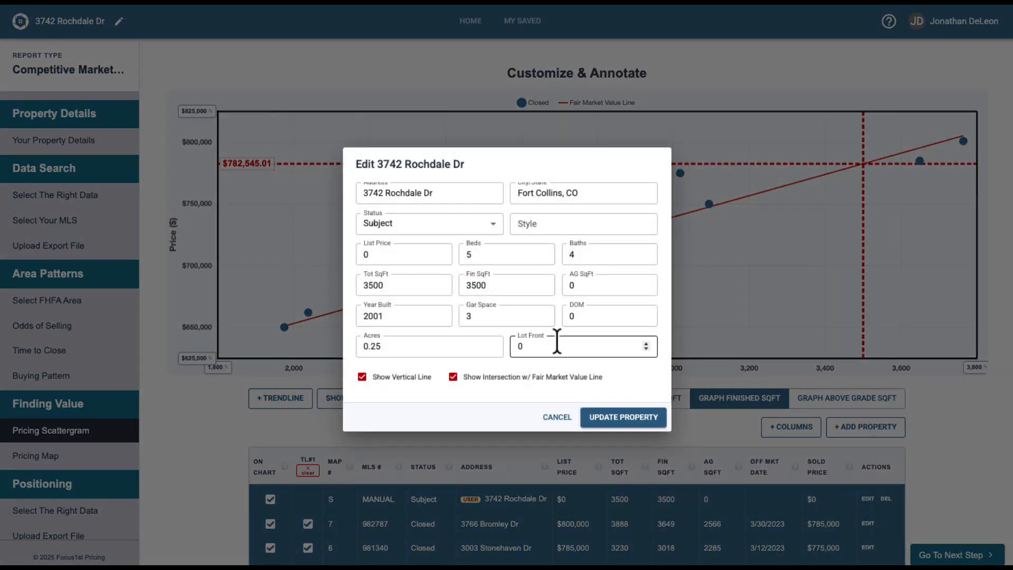
left_click(453, 377)
left_click(606, 420)
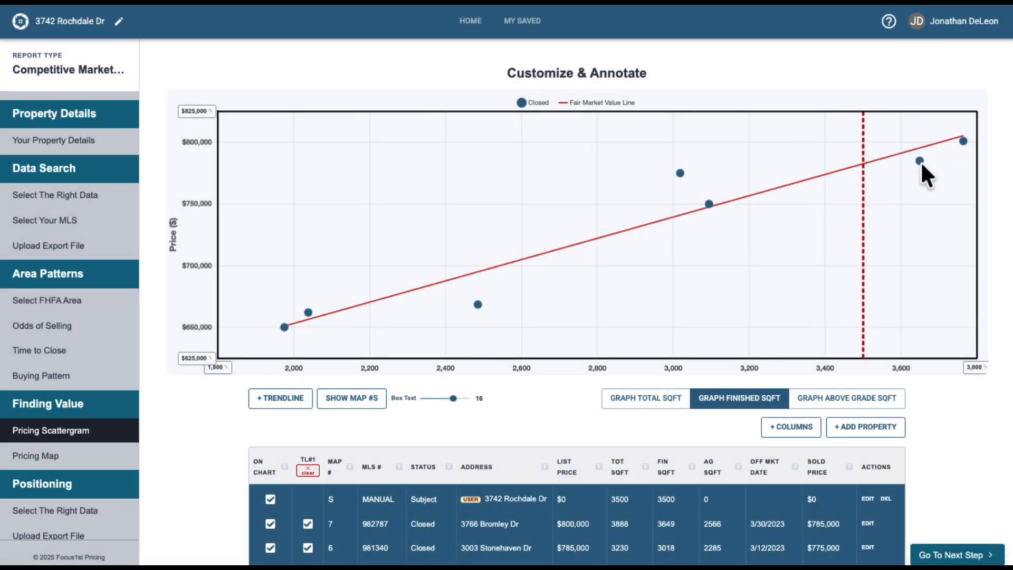
left_click(709, 203)
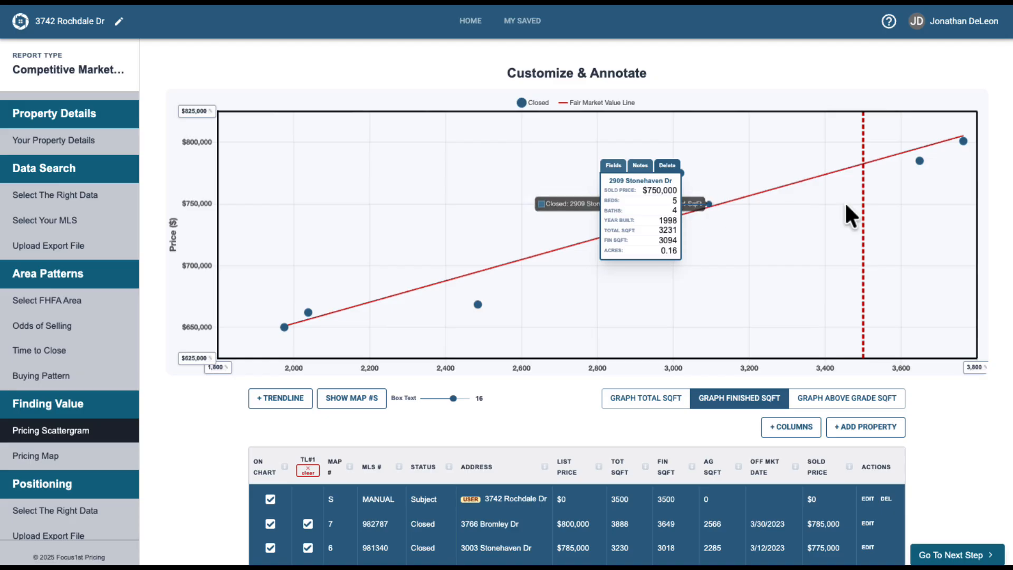
left_click(918, 161)
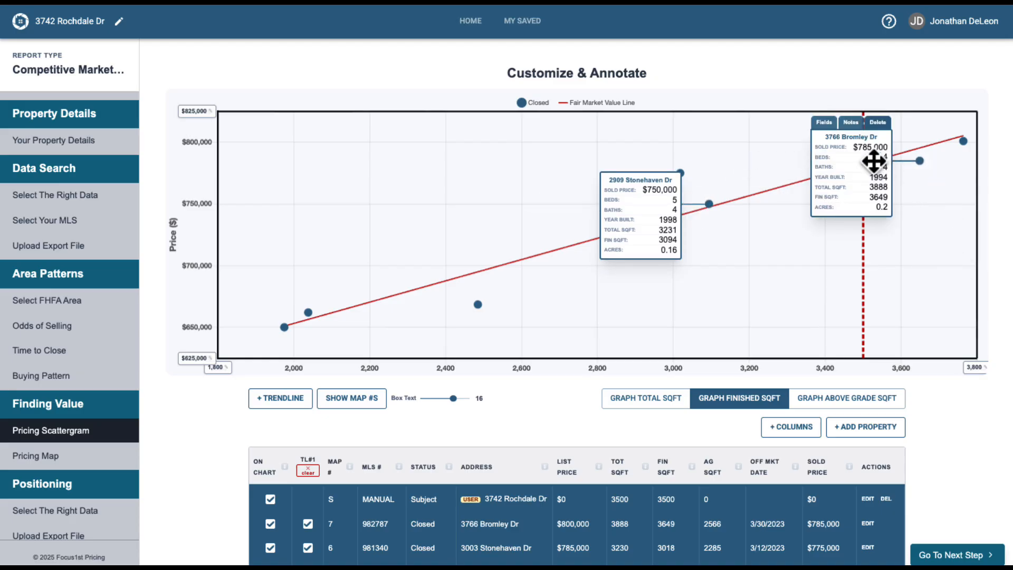
left_click_drag(873, 159, 930, 222)
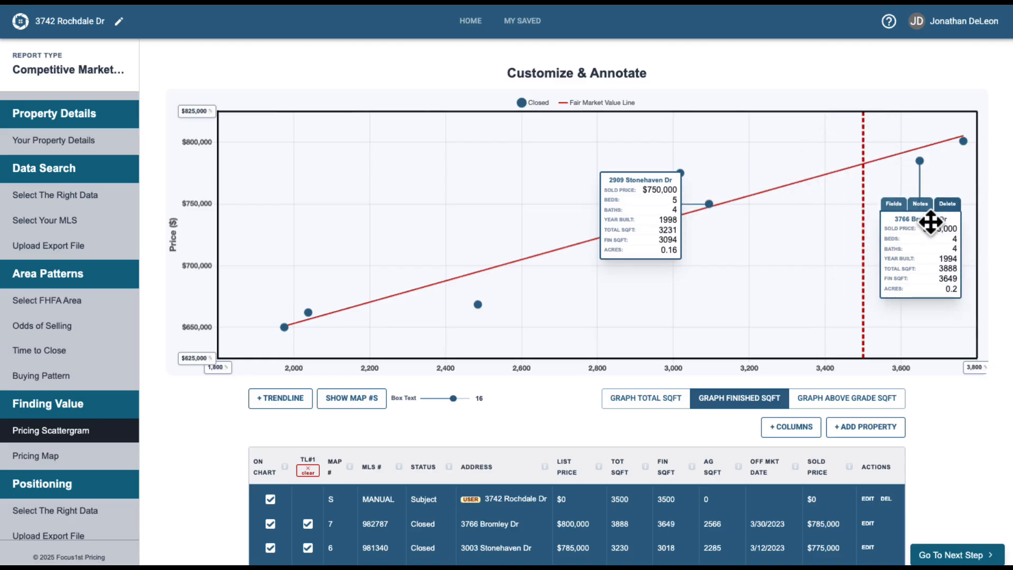
left_click(798, 275)
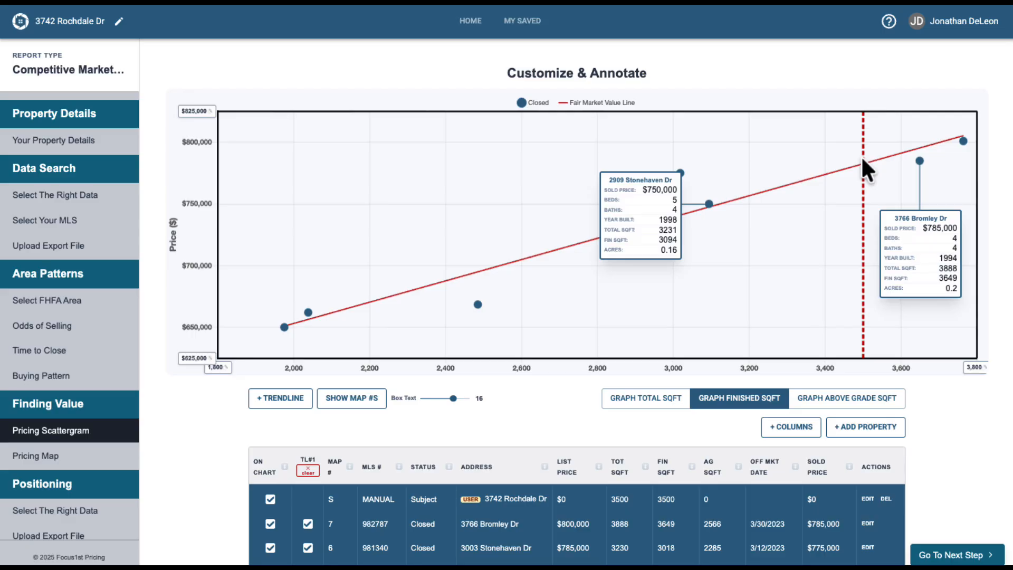
mouse_move(921, 162)
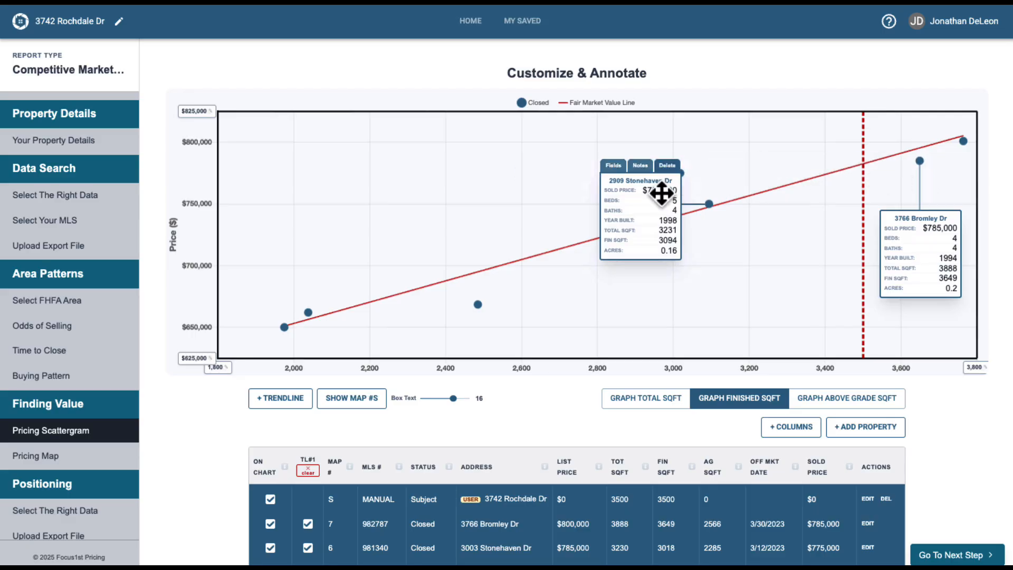
left_click_drag(663, 194, 758, 254)
left_click(677, 174)
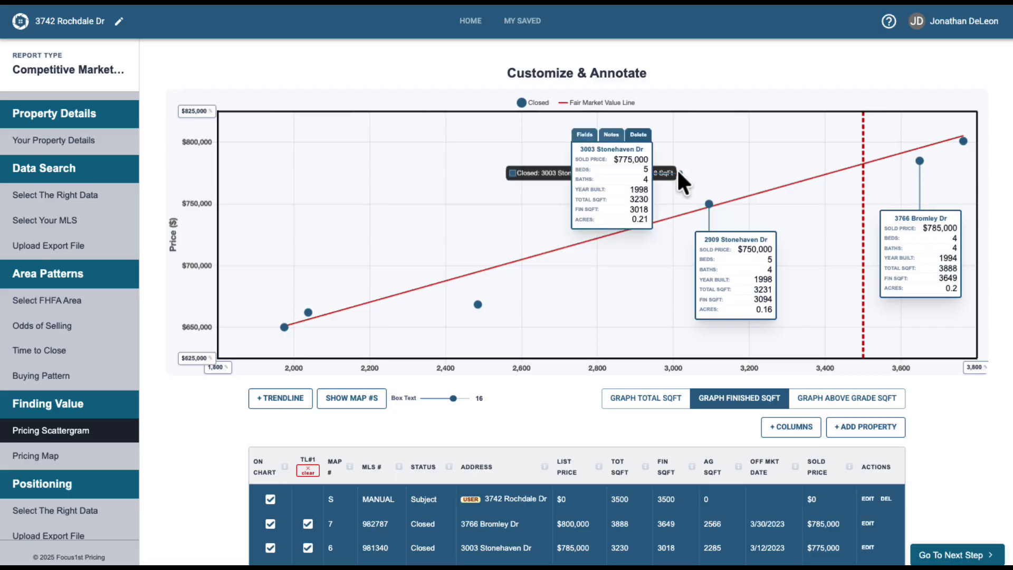
left_click_drag(639, 188, 599, 177)
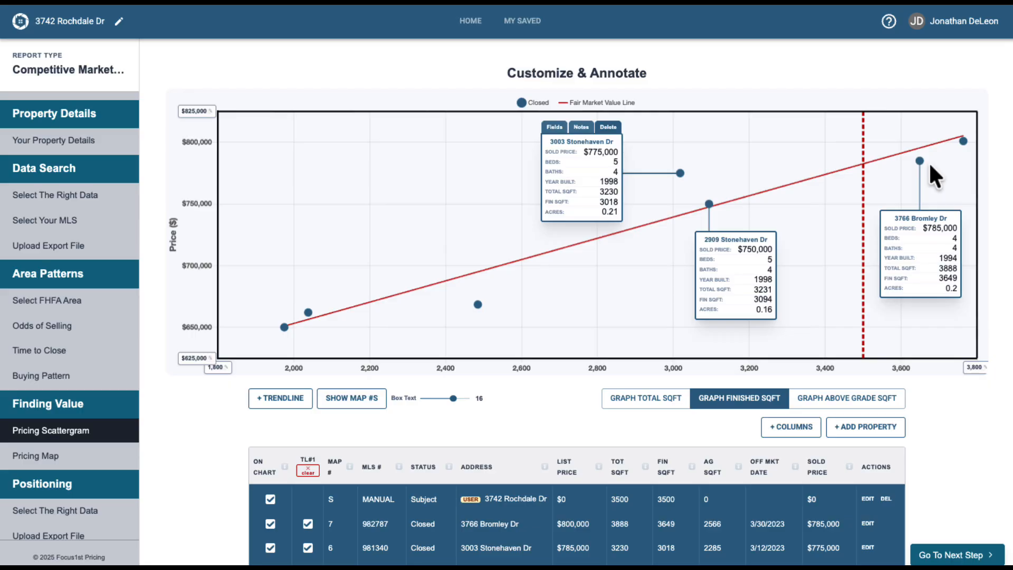
Set the subject property's list price to 785000.
left_click(862, 165)
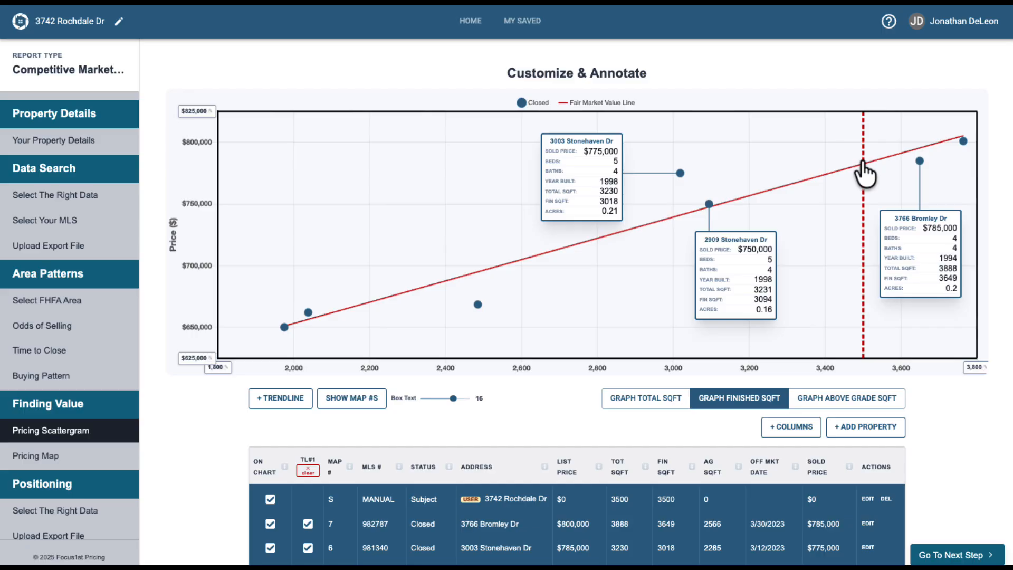
left_click(867, 498)
left_click(401, 255)
double_click(403, 257)
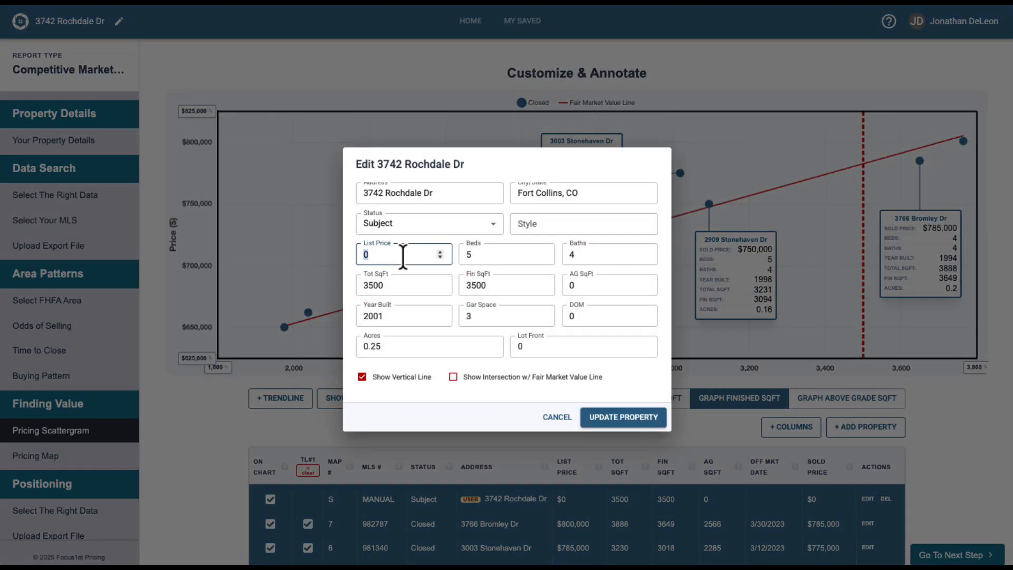
type("785000")
left_click(622, 418)
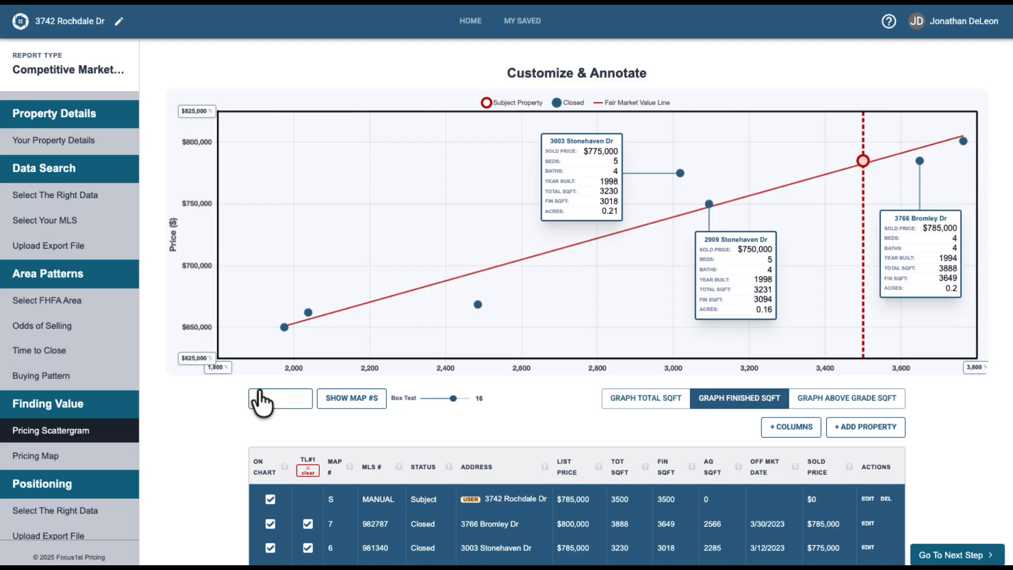
Open the Pricing Map and review the property locations in the preview.
left_click(90, 458)
scroll(742, 324, "down", 1)
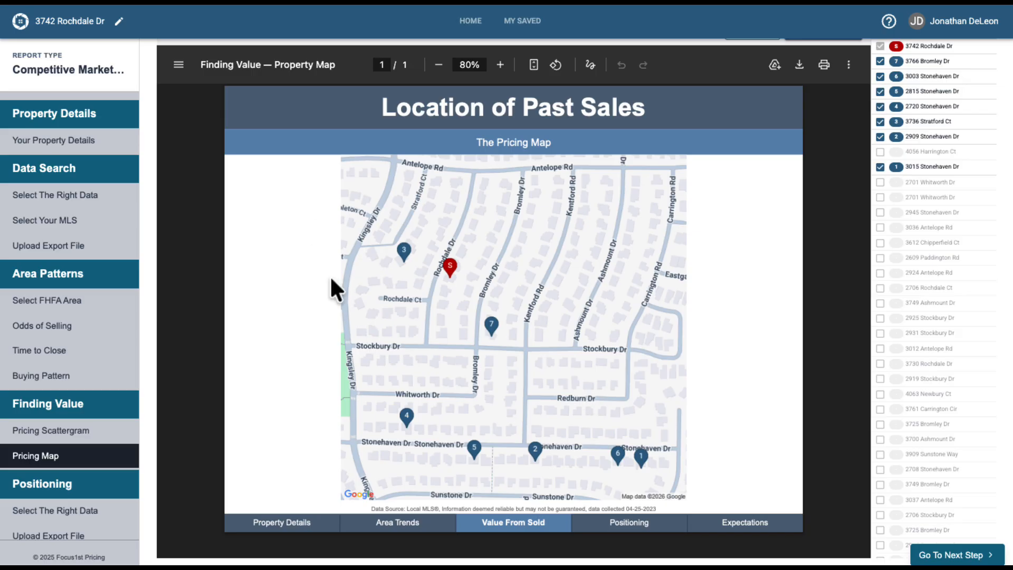
Open the Positioning search strategy page with Standard Neighborhood and advance to the export file upload.
left_click(127, 513)
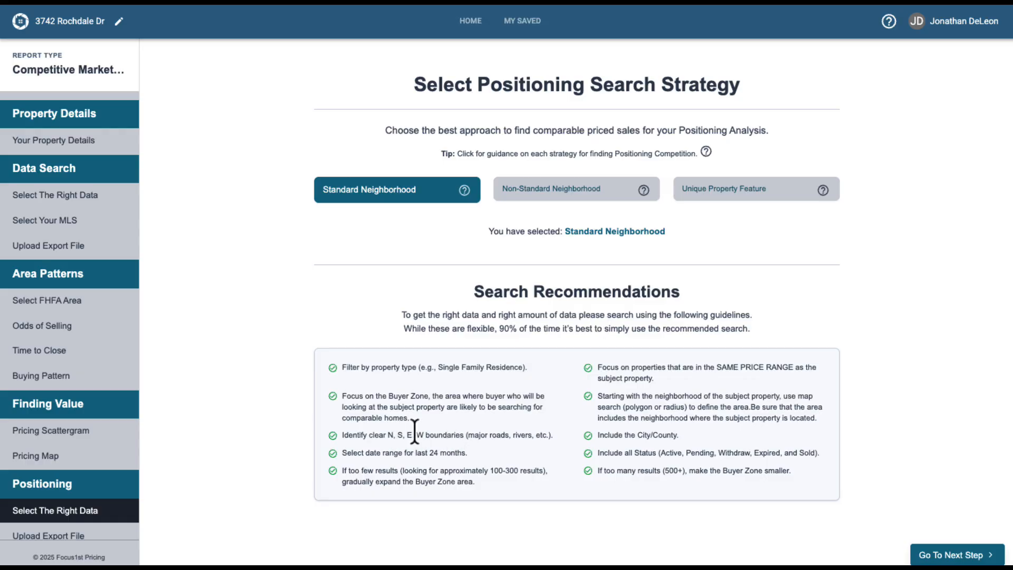
left_click_drag(372, 435, 527, 439)
left_click(527, 439)
left_click(935, 552)
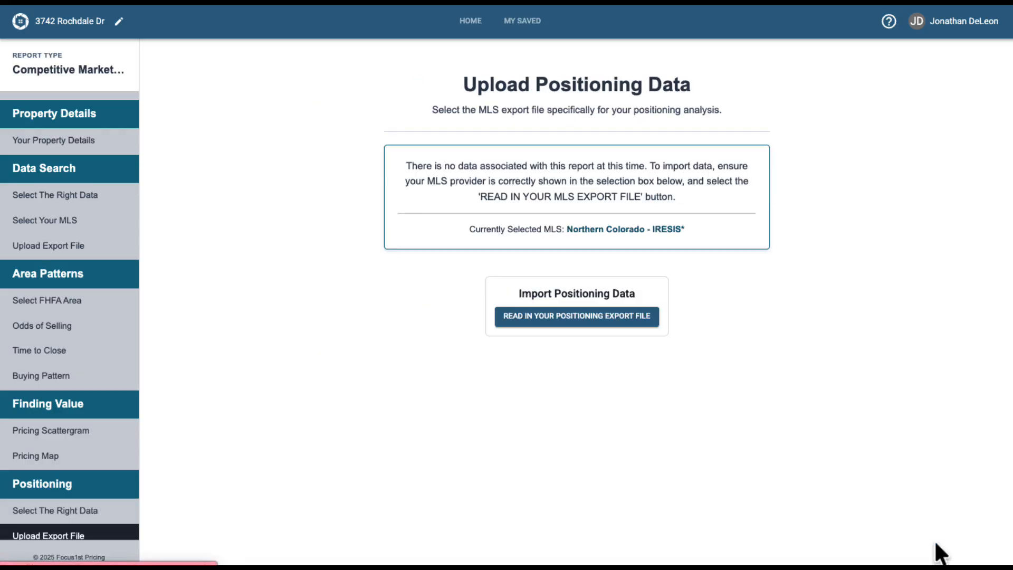
Import the SE Fort Collins Positioning Data file as the positioning export.
left_click(601, 315)
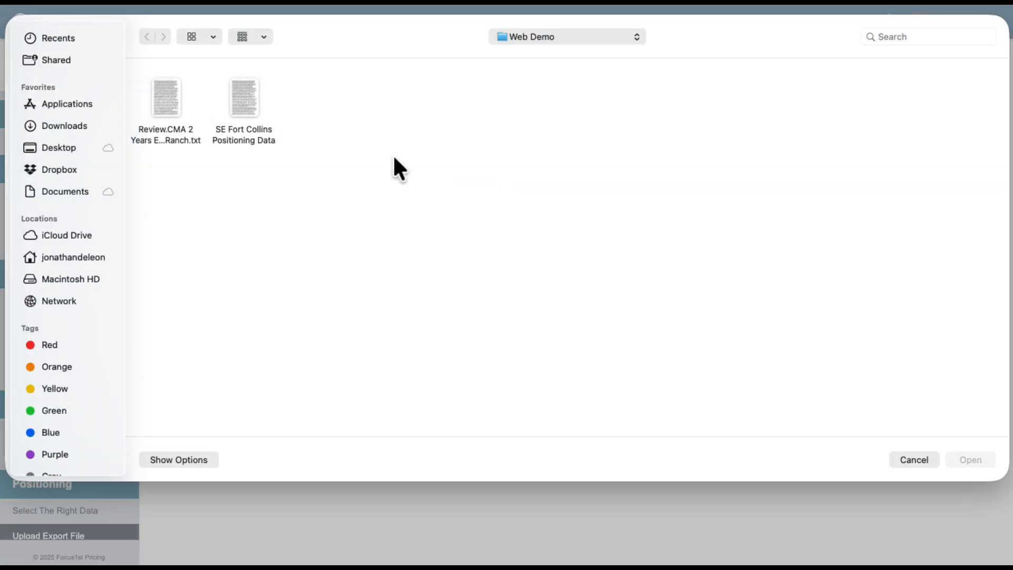
left_click(238, 103)
left_click(980, 460)
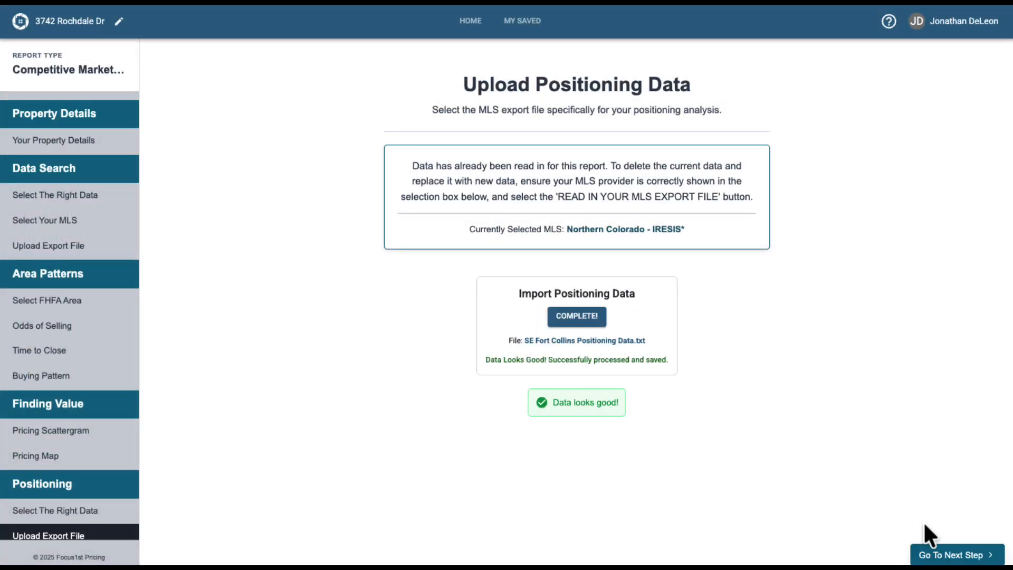
Advance to the Defining Our Buyer Zone page and review its preview.
left_click(954, 556)
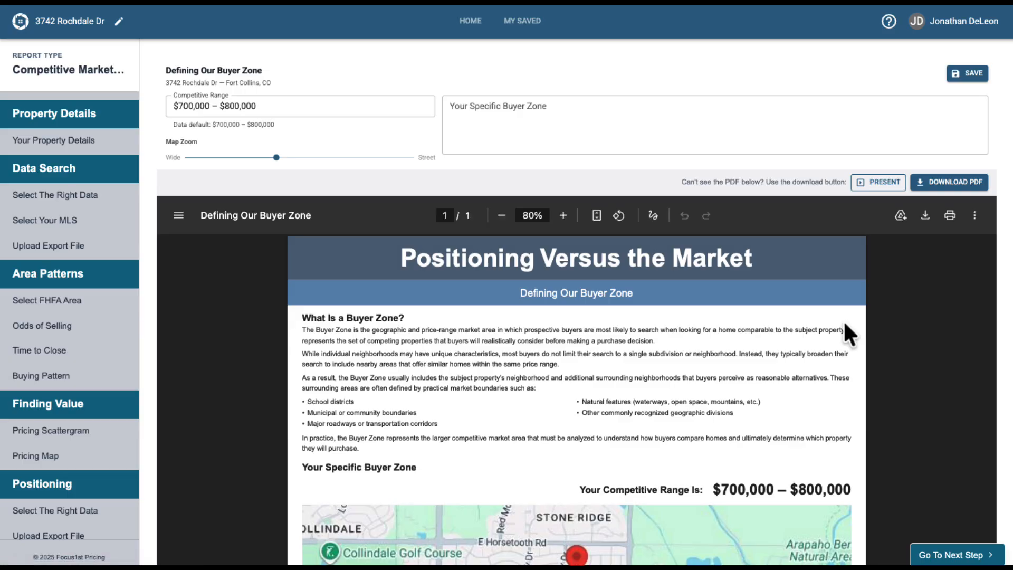
scroll(844, 324, "down", 5)
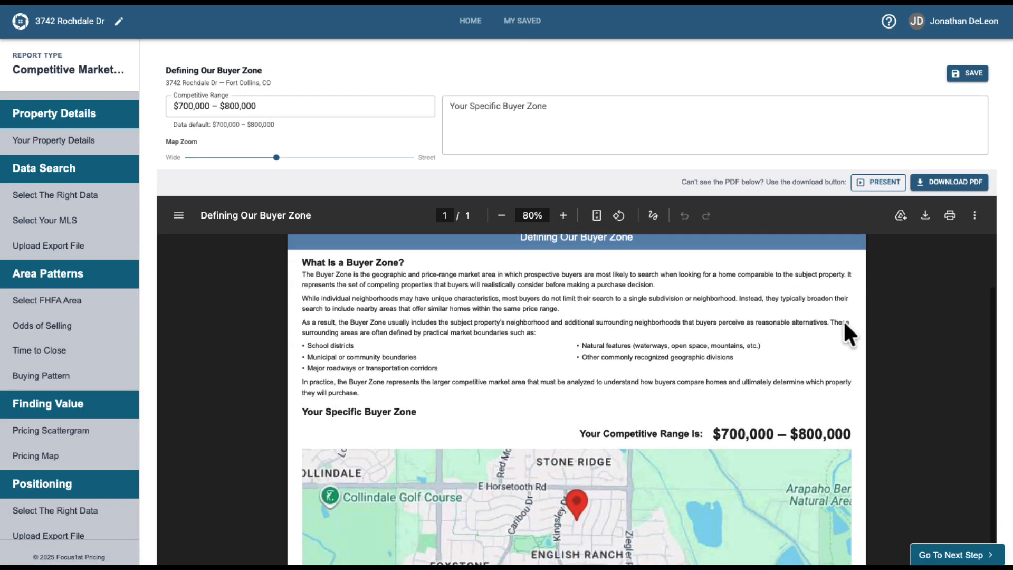
scroll(669, 267, "up", 4)
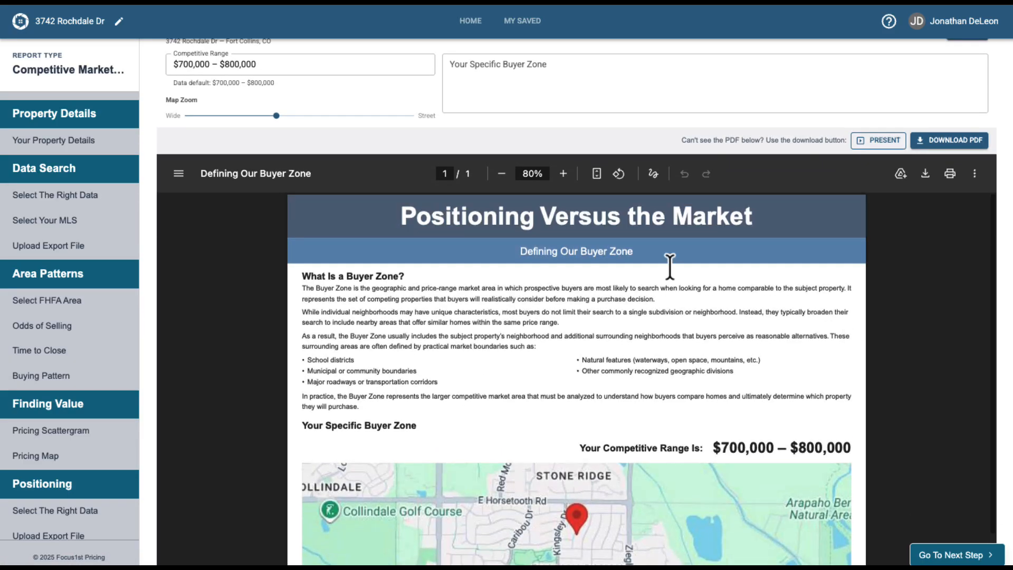
scroll(595, 217, "up", 2)
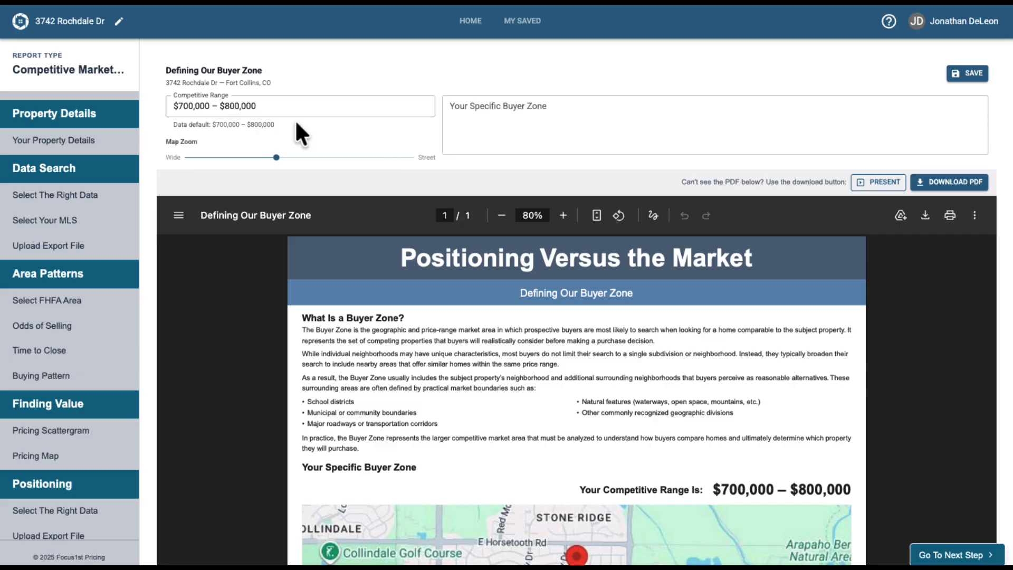
Enter SE Fort Collins as the specific buyer zone and save the page.
left_click(278, 103)
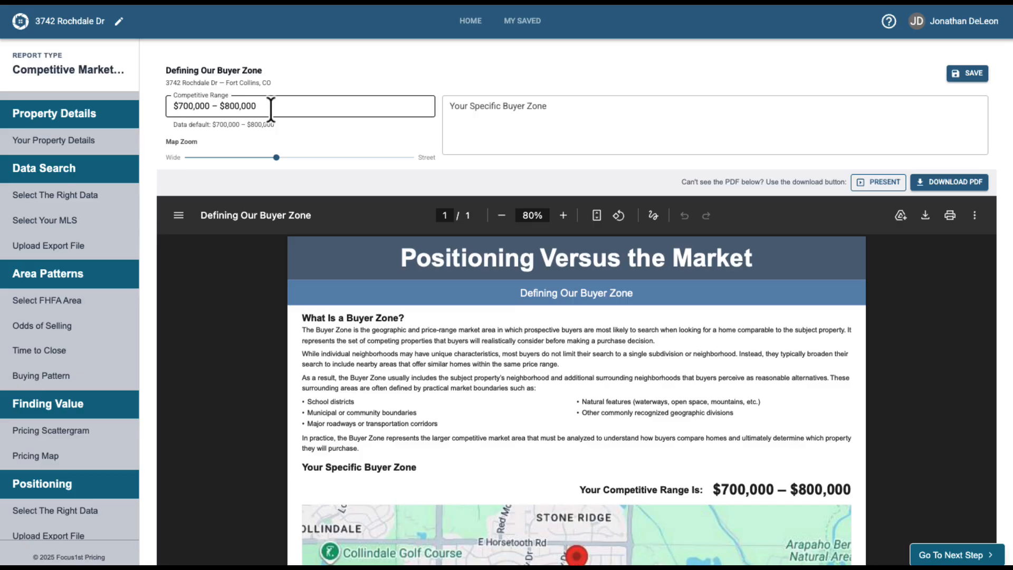
left_click(542, 115)
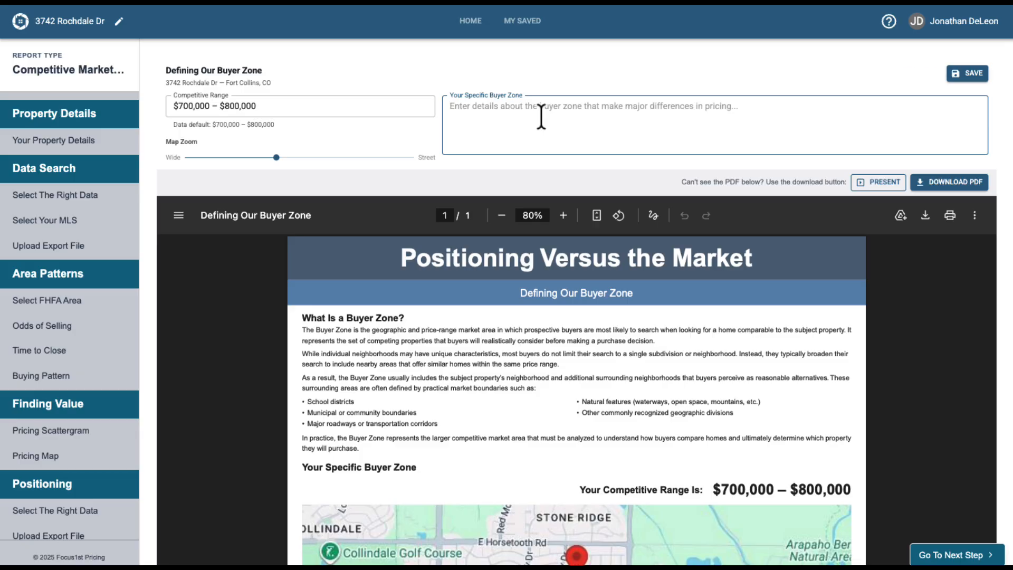
type("F")
key("BackSpace")
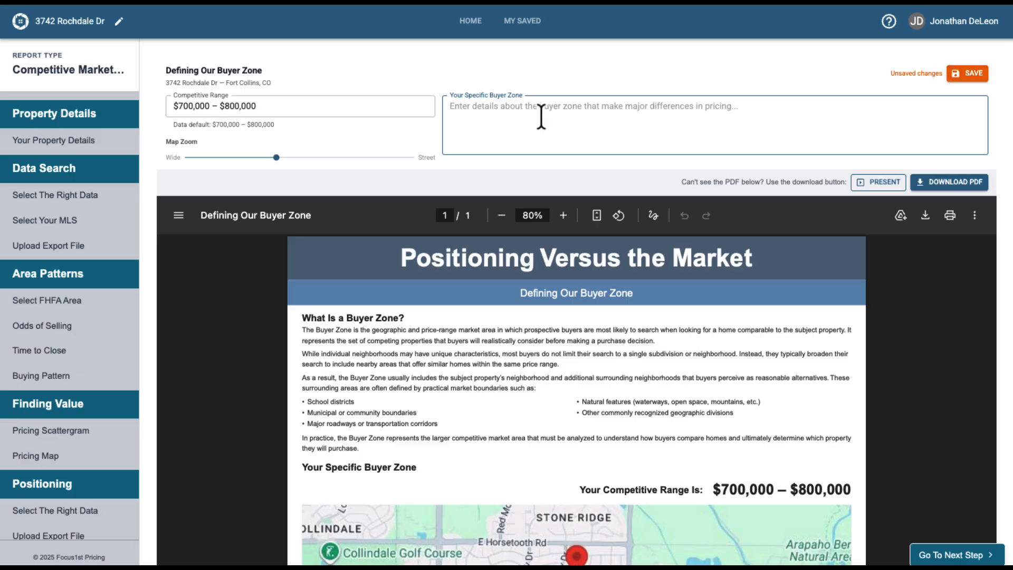
type("Se")
key("BackSpace")
type("E Fort")
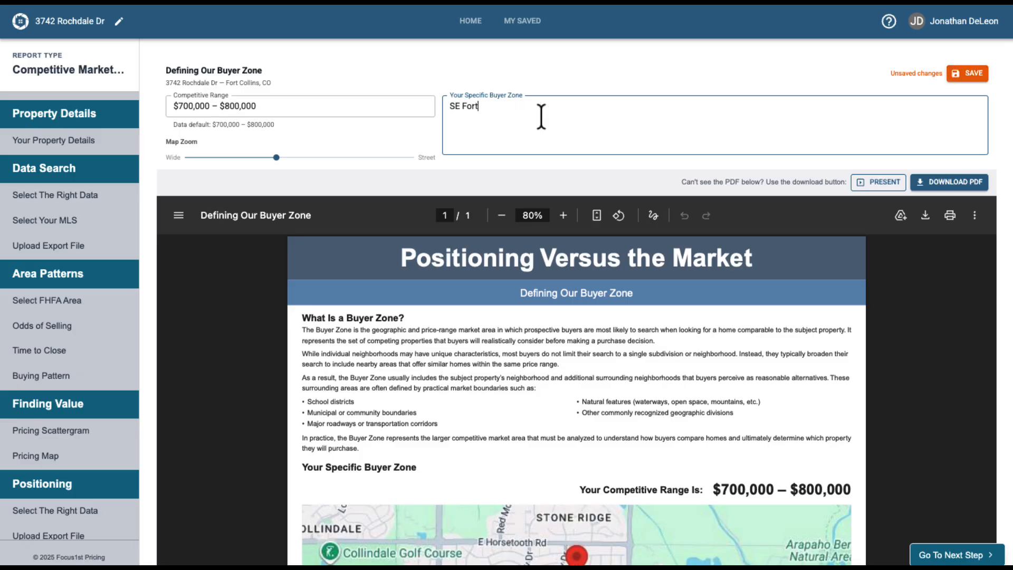
type(" Collins")
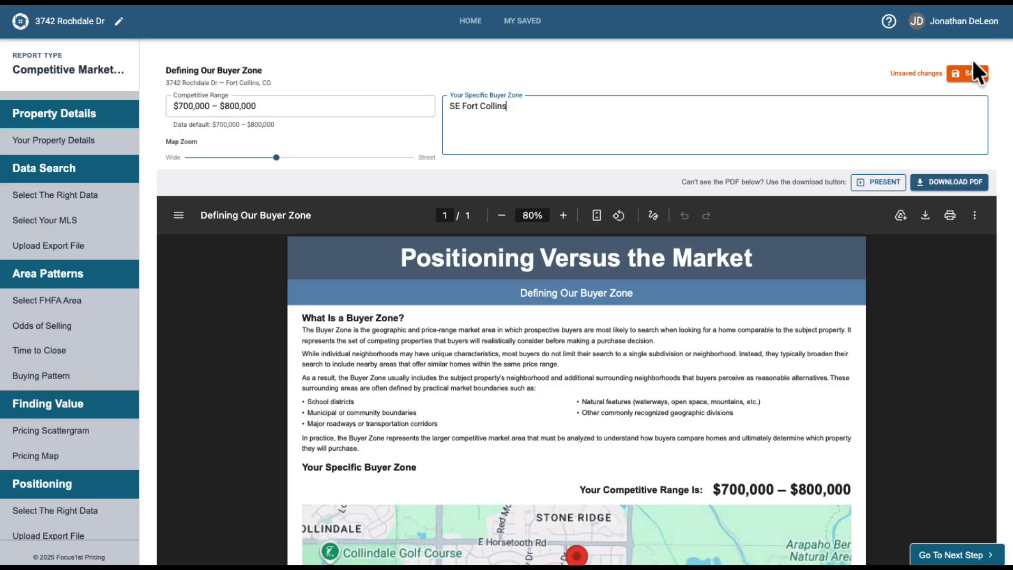
left_click(975, 73)
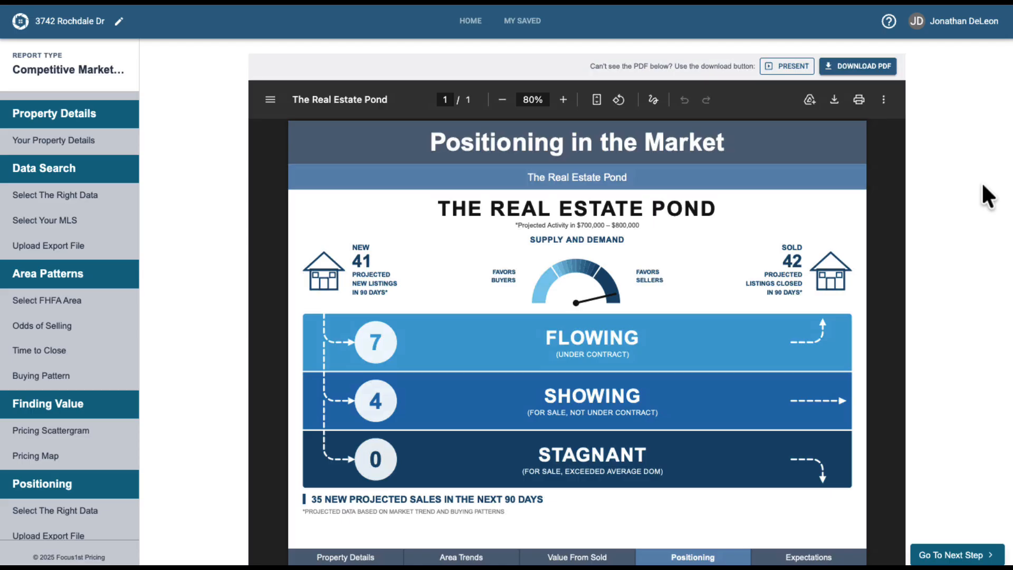
Review the Real Estate Pond preview of supply, demand and projected sales.
scroll(985, 190, "down", 1)
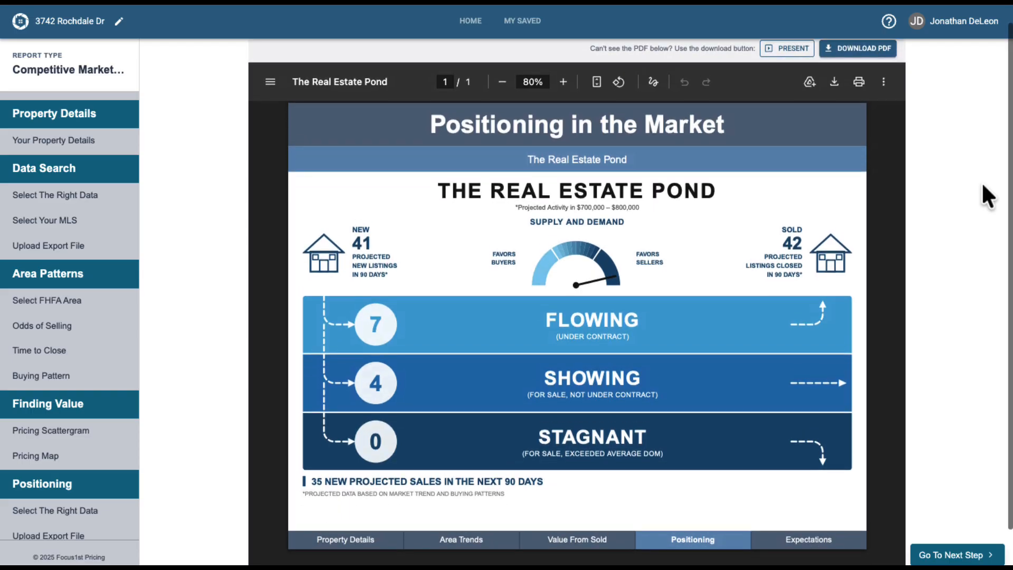
scroll(983, 184, "down", 1)
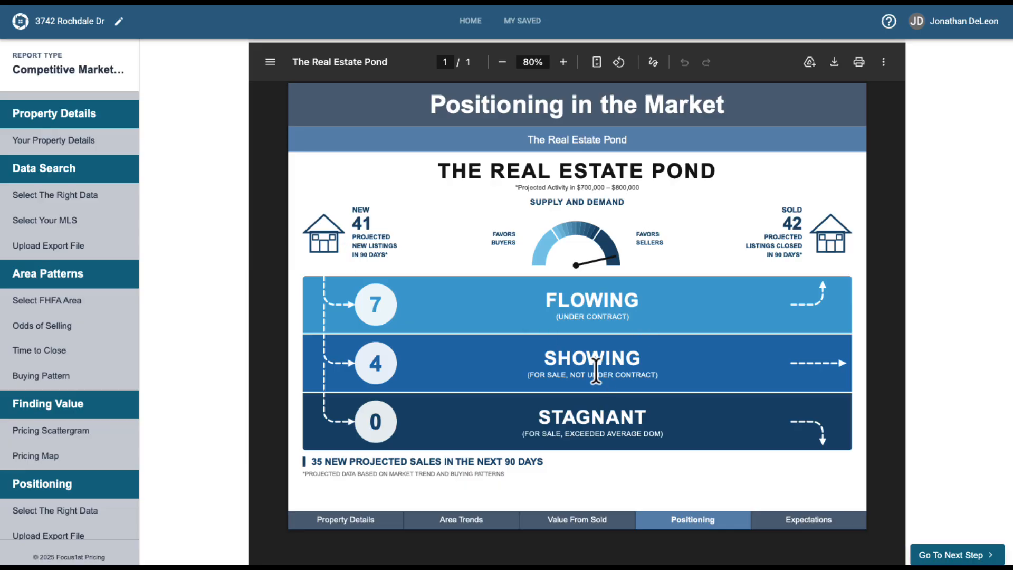
left_click_drag(528, 202, 536, 202)
left_click(661, 262)
left_click(58, 430)
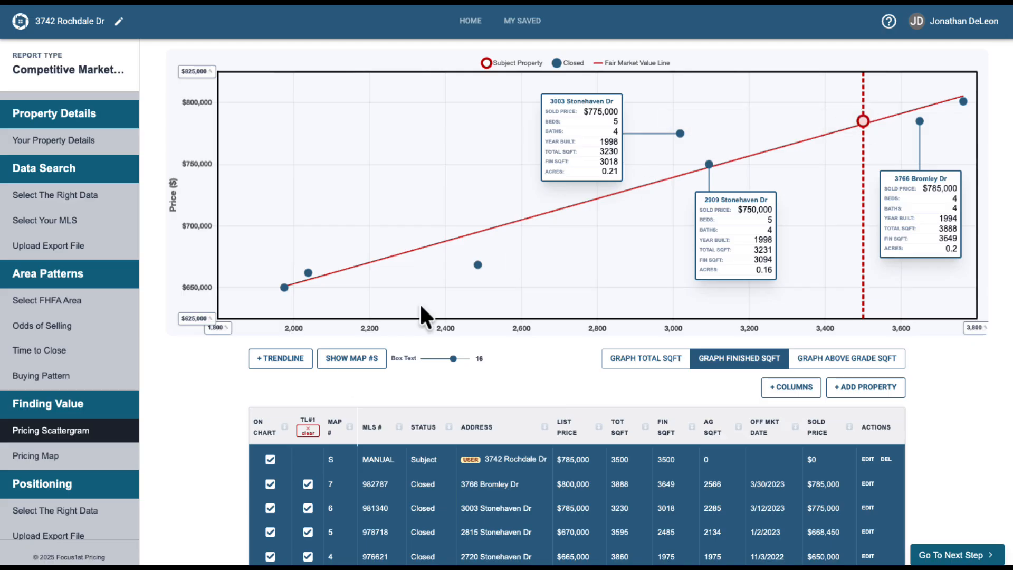
scroll(80, 447, "down", 4)
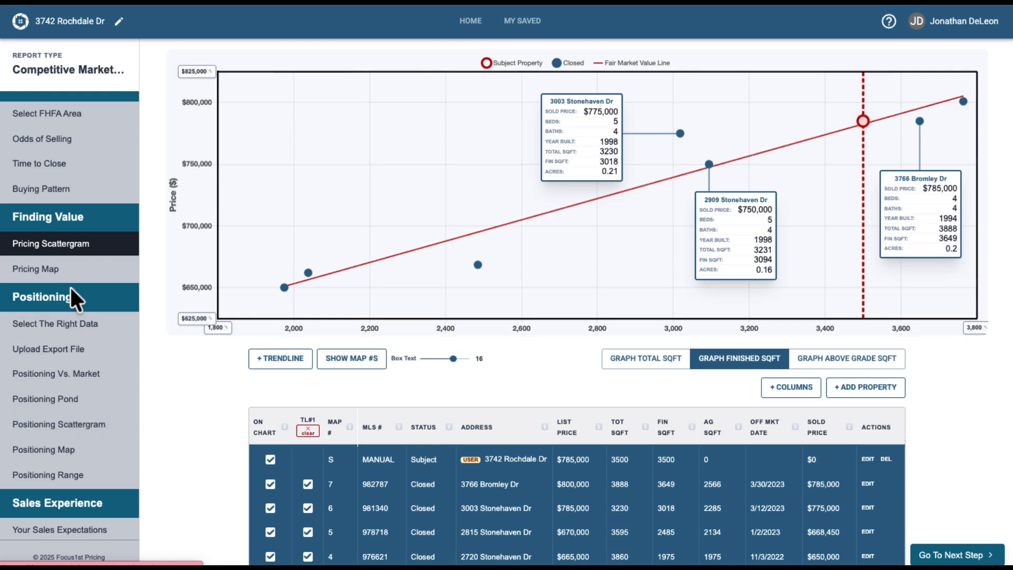
left_click(83, 407)
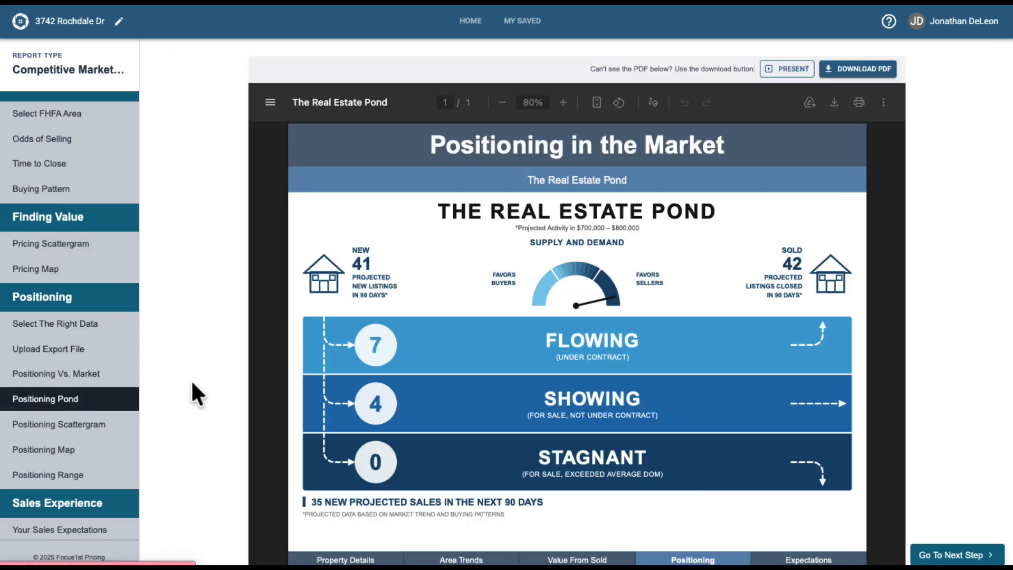
Open the Positioning Scattergram and set the price axis maximum to $820,000.
left_click(953, 558)
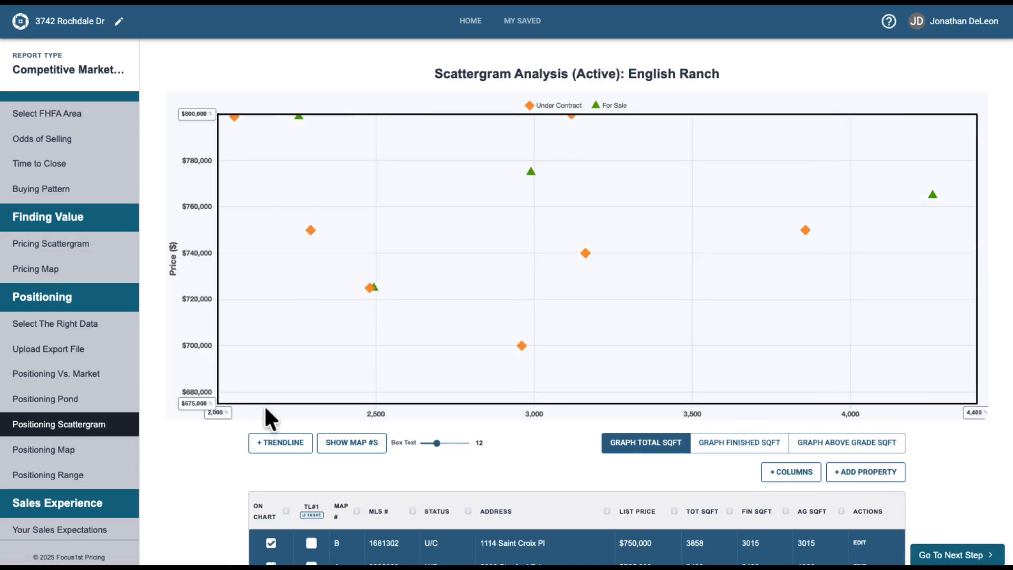
scroll(267, 414, "down", 1)
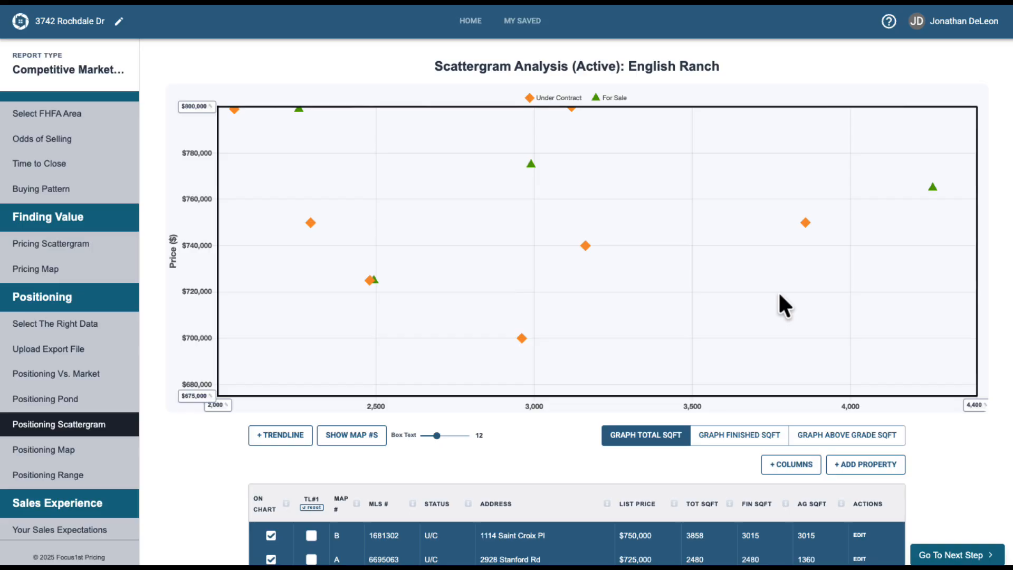
scroll(780, 294, "up", 1)
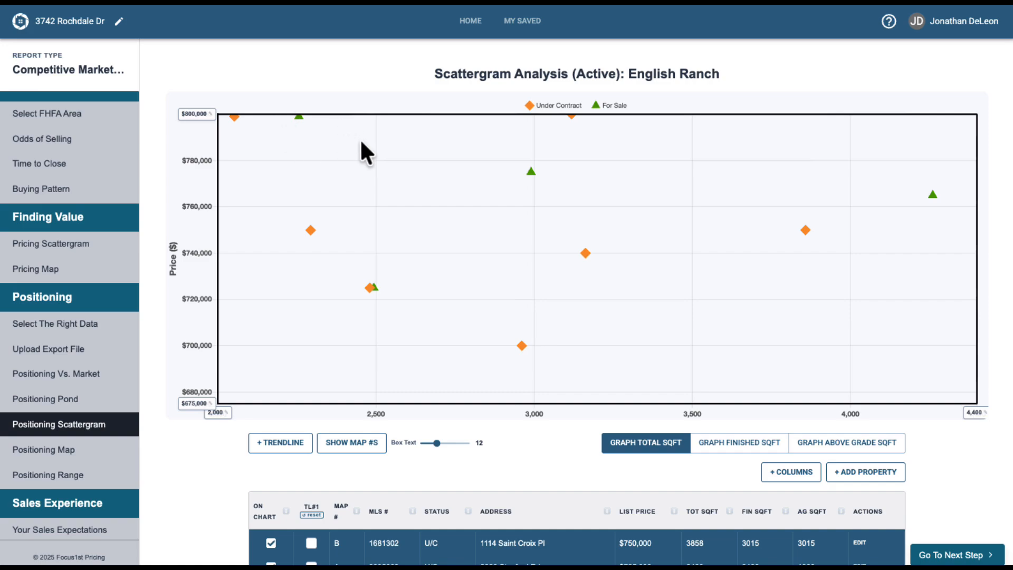
left_click(192, 115)
left_click(177, 114)
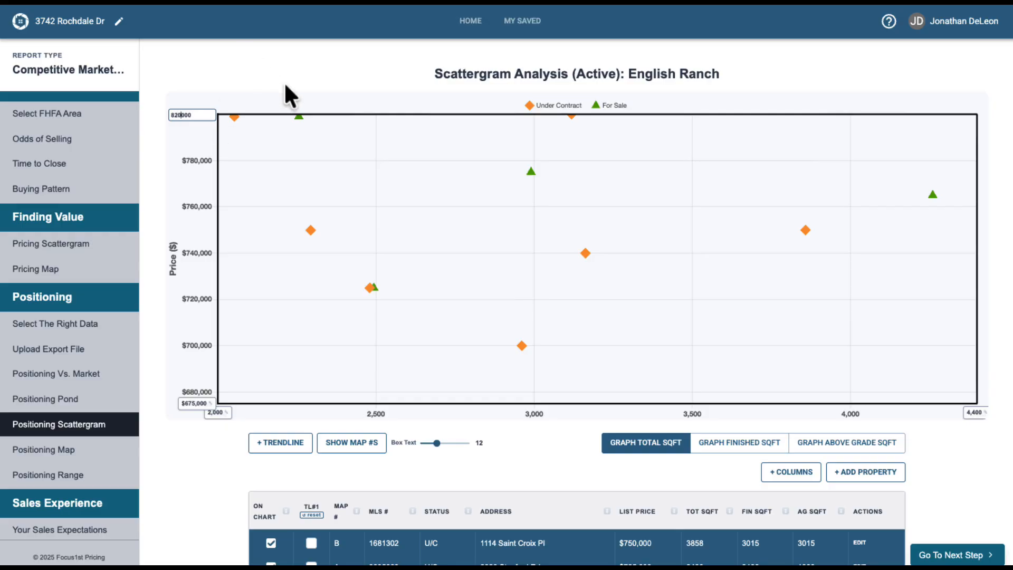
type("2")
key("Return")
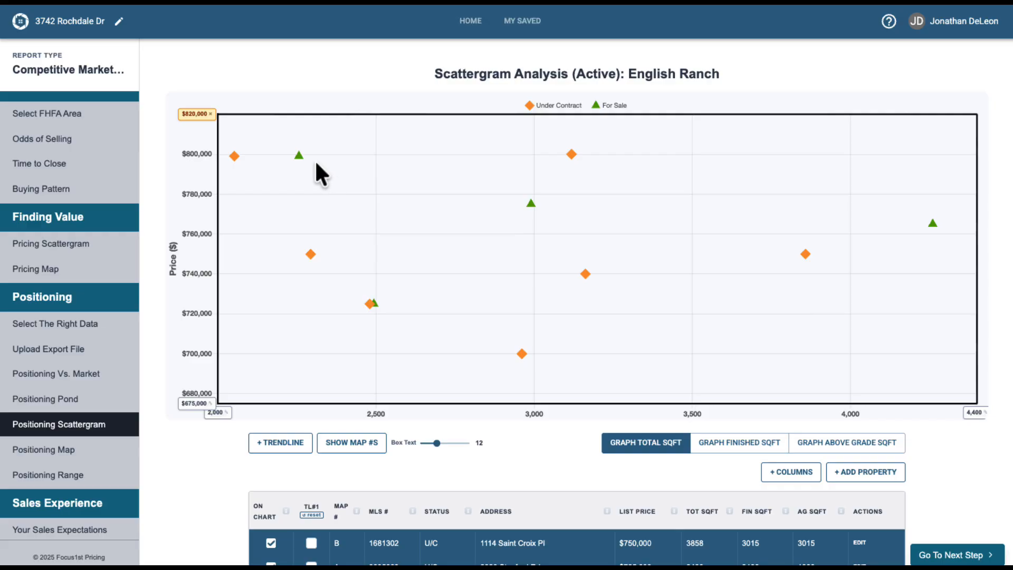
Add the subject property to the positioning scattergram with a list price of $785,000.
mouse_move(530, 201)
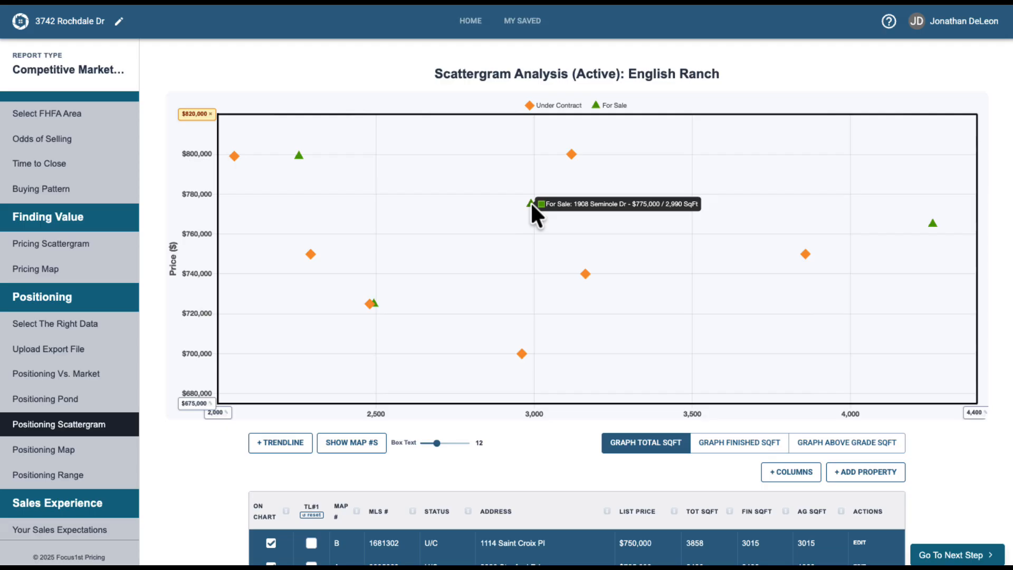
mouse_move(933, 224)
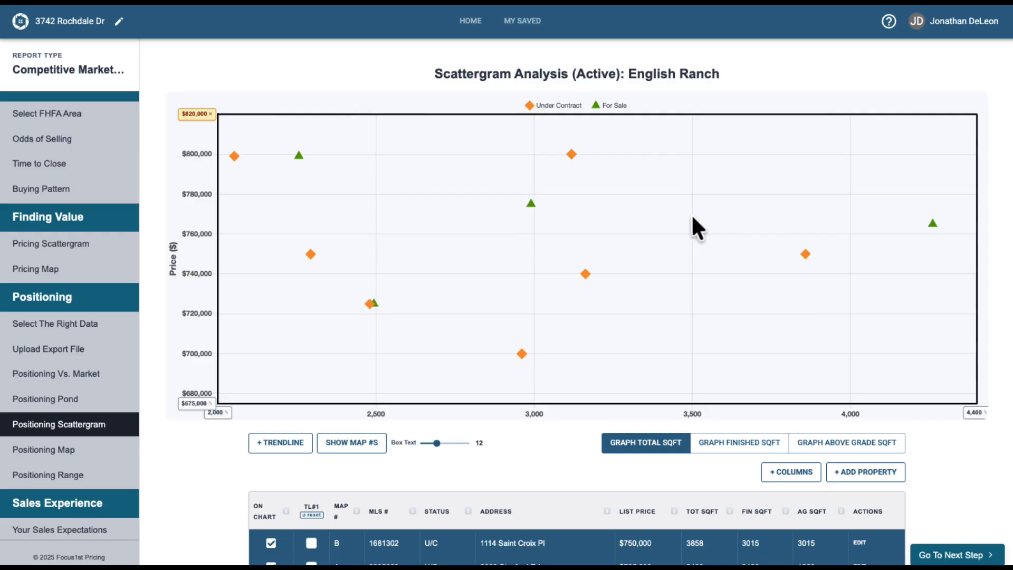
left_click(872, 477)
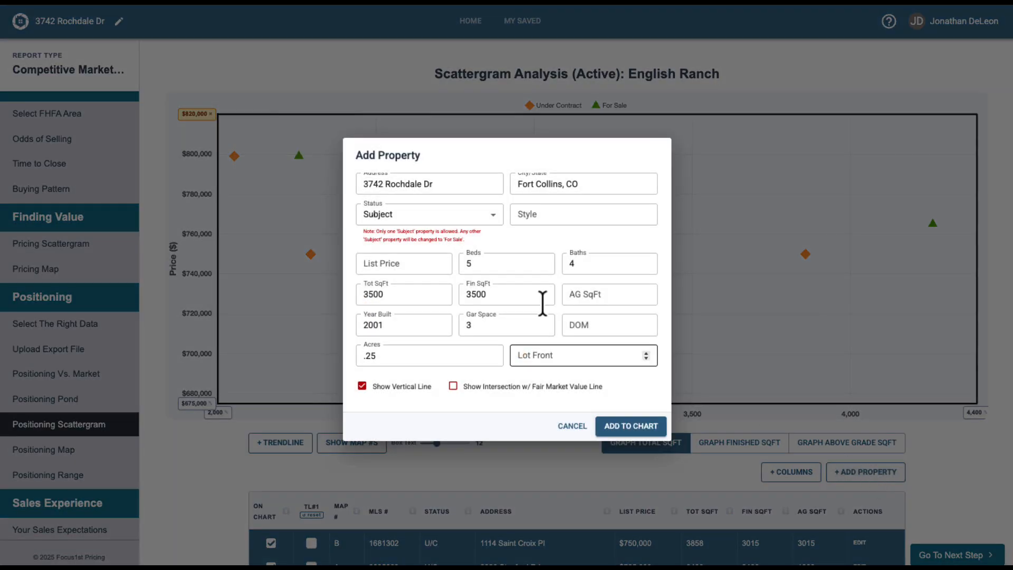
left_click(376, 264)
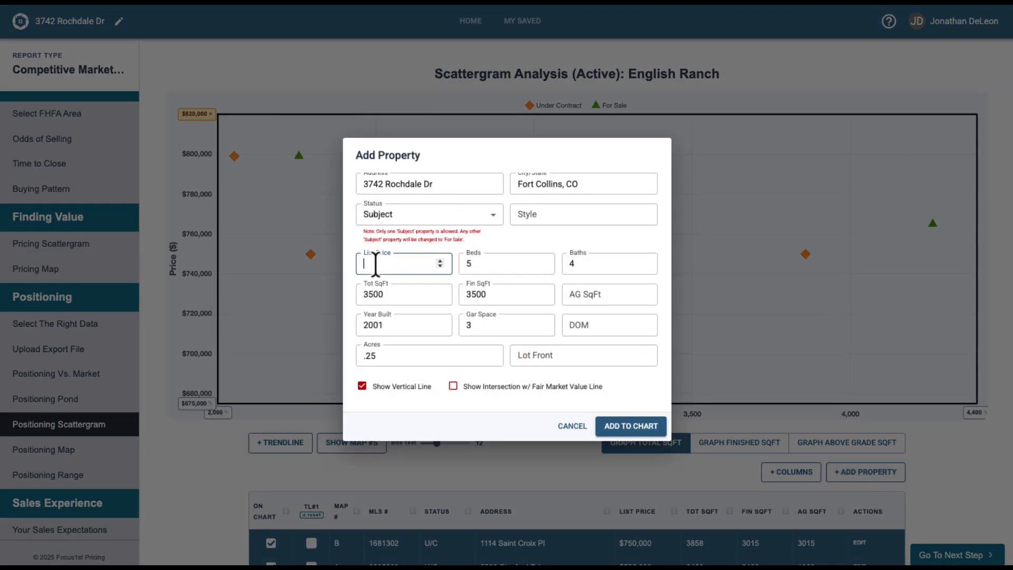
type("780000")
left_click(642, 428)
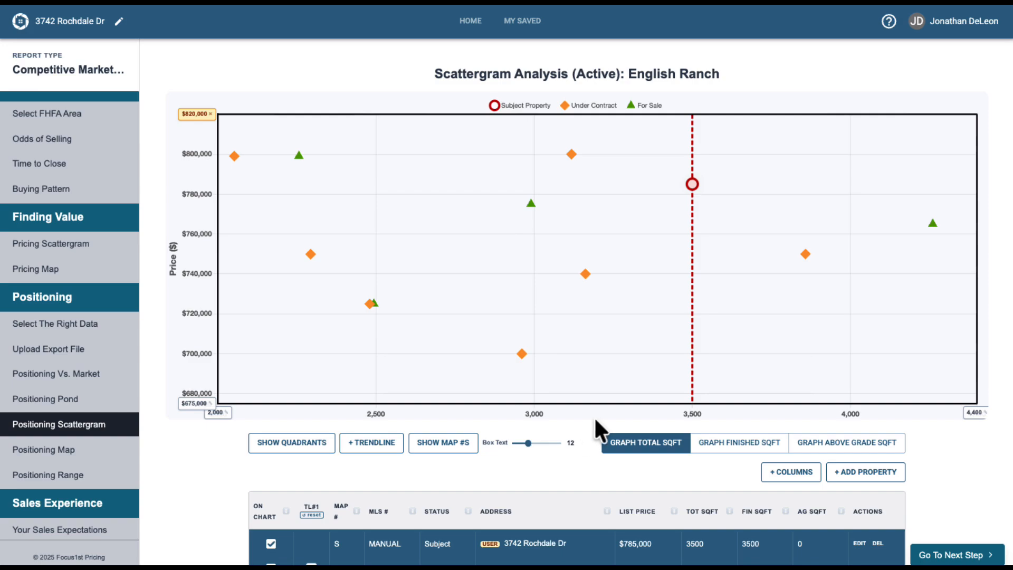
Show the quadrants around the subject property on the scattergram.
left_click(279, 446)
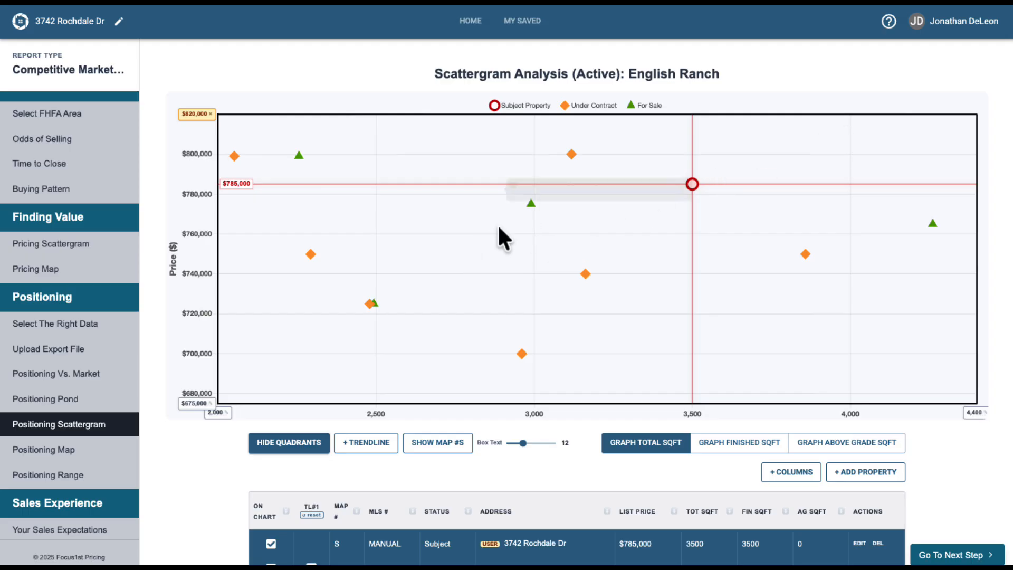
mouse_move(692, 186)
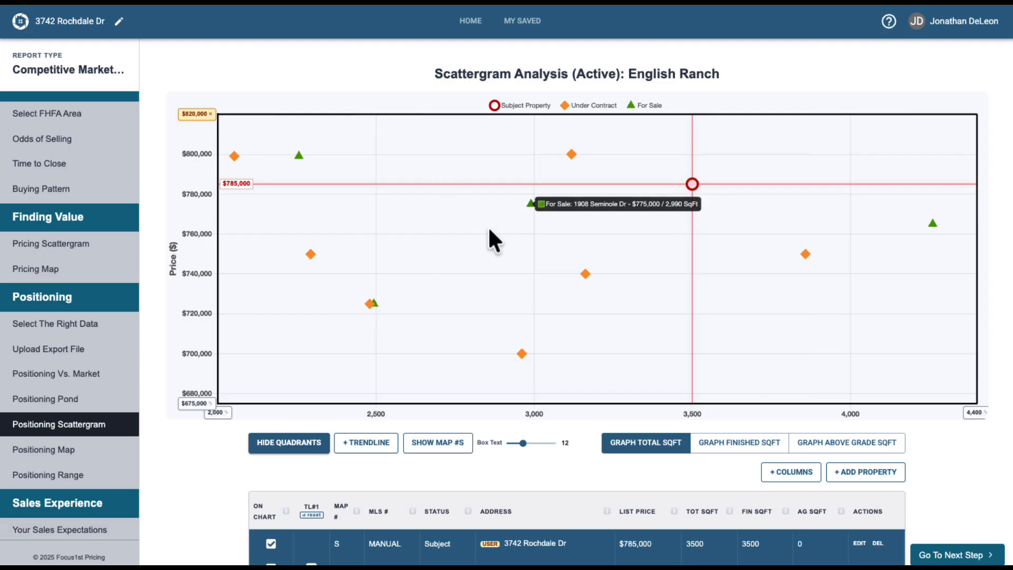
mouse_move(536, 201)
mouse_move(299, 157)
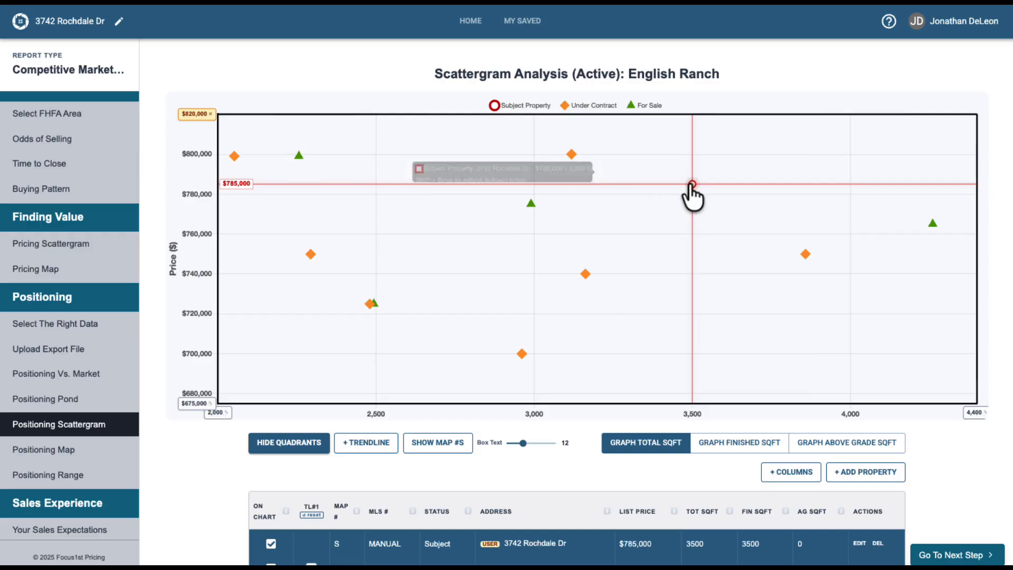
Drag the subject property's price point up to $800,000 on the scattergram.
mouse_move(528, 205)
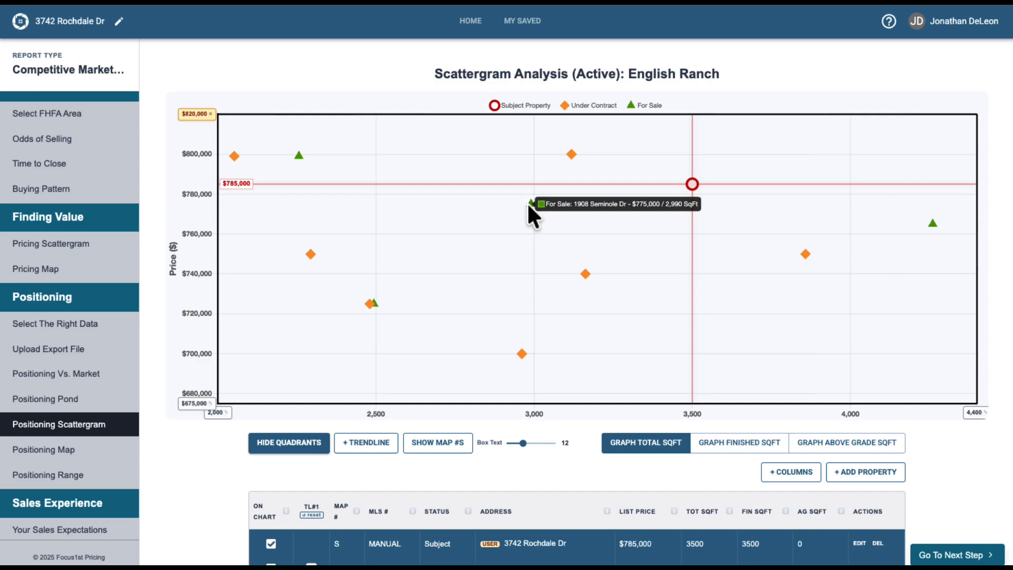
mouse_move(937, 226)
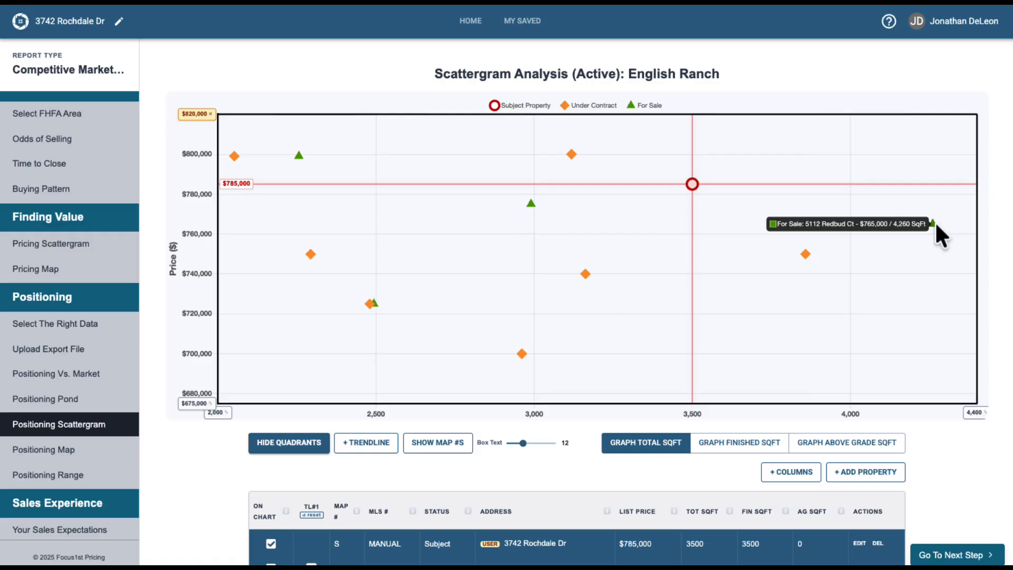
mouse_move(375, 304)
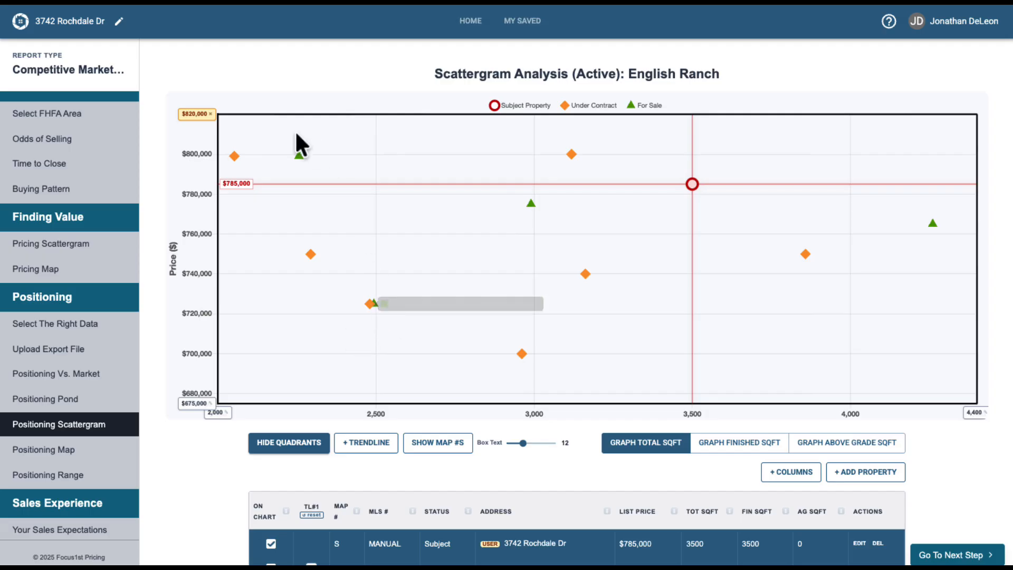
mouse_move(299, 156)
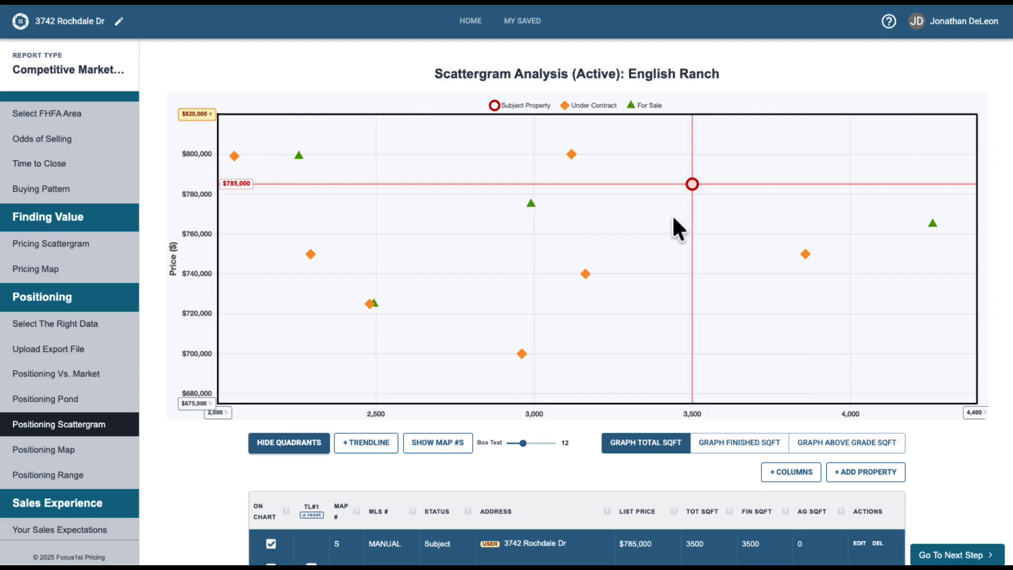
mouse_move(691, 185)
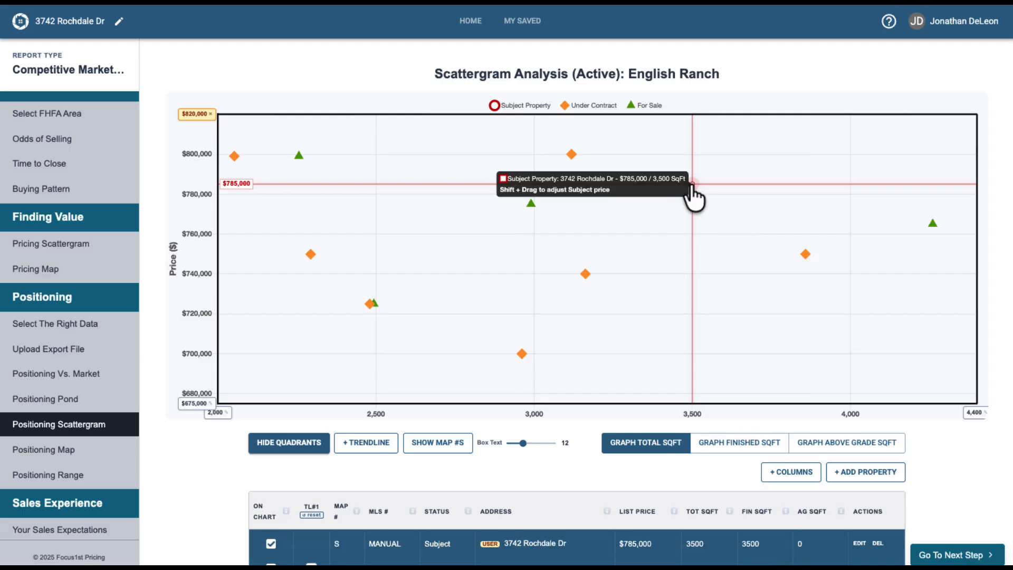
left_click_drag(691, 184, 689, 152)
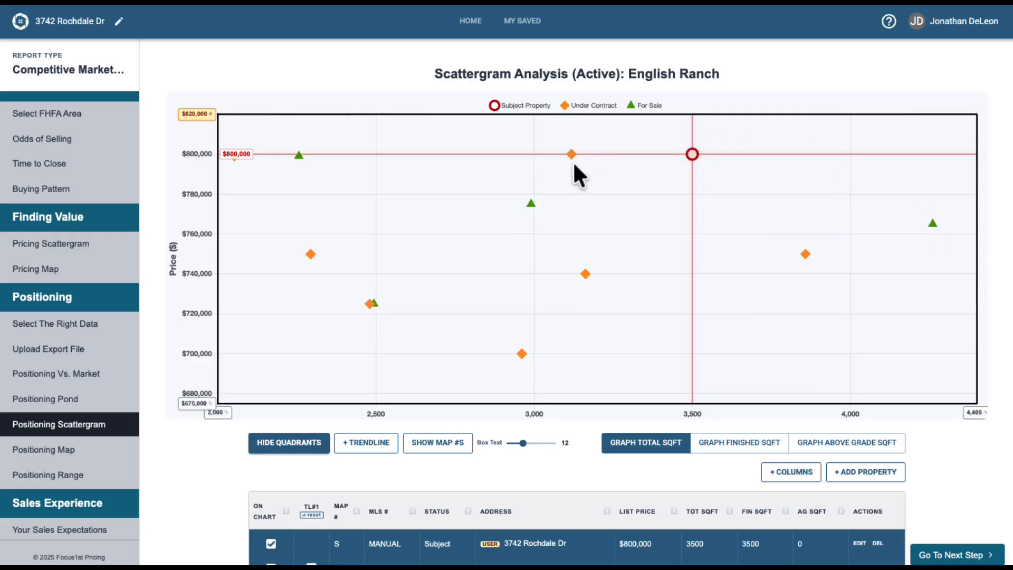
Open the Positioning Map and review the locations of the competing properties.
mouse_move(375, 307)
mouse_move(930, 221)
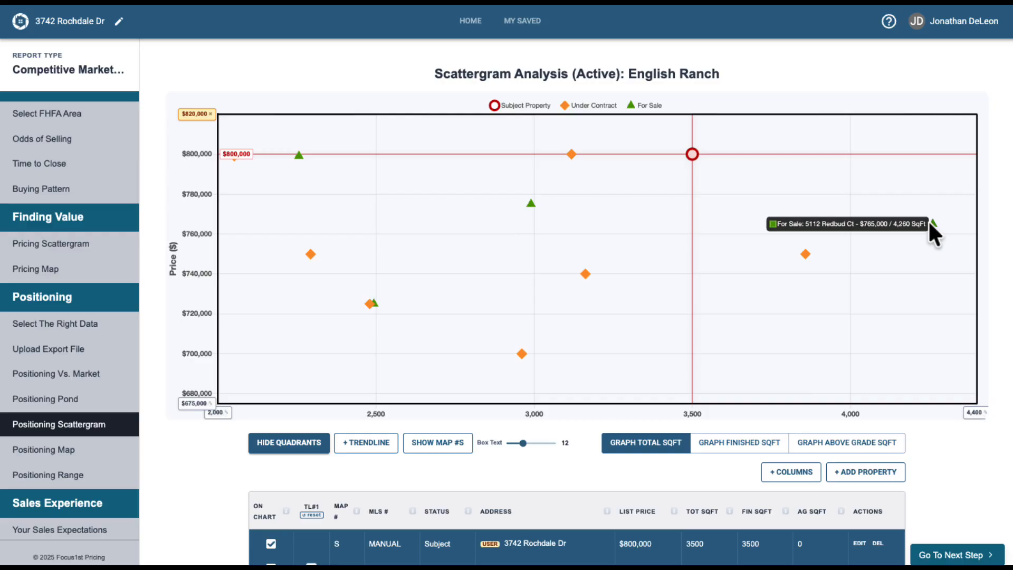
mouse_move(695, 150)
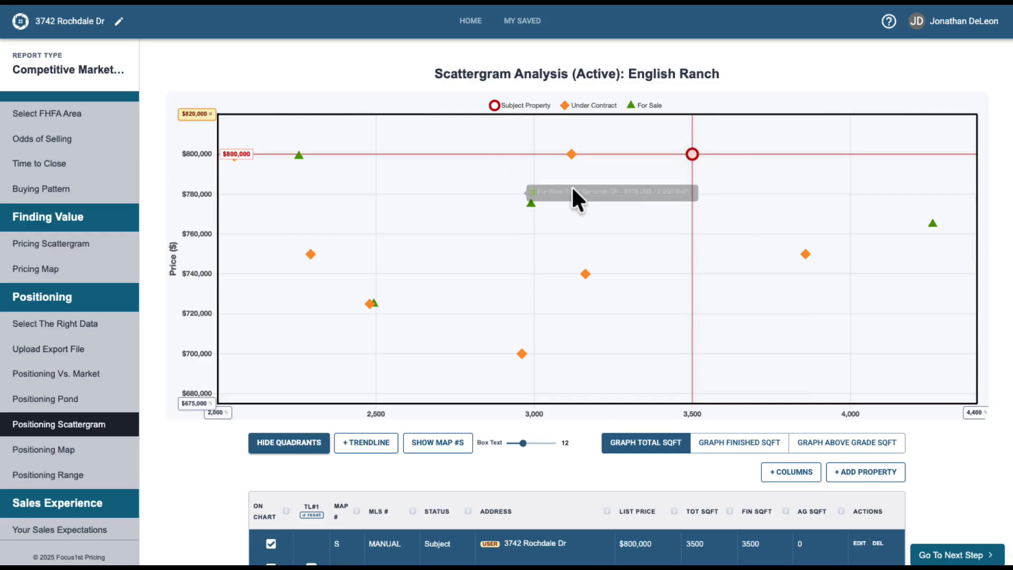
mouse_move(373, 305)
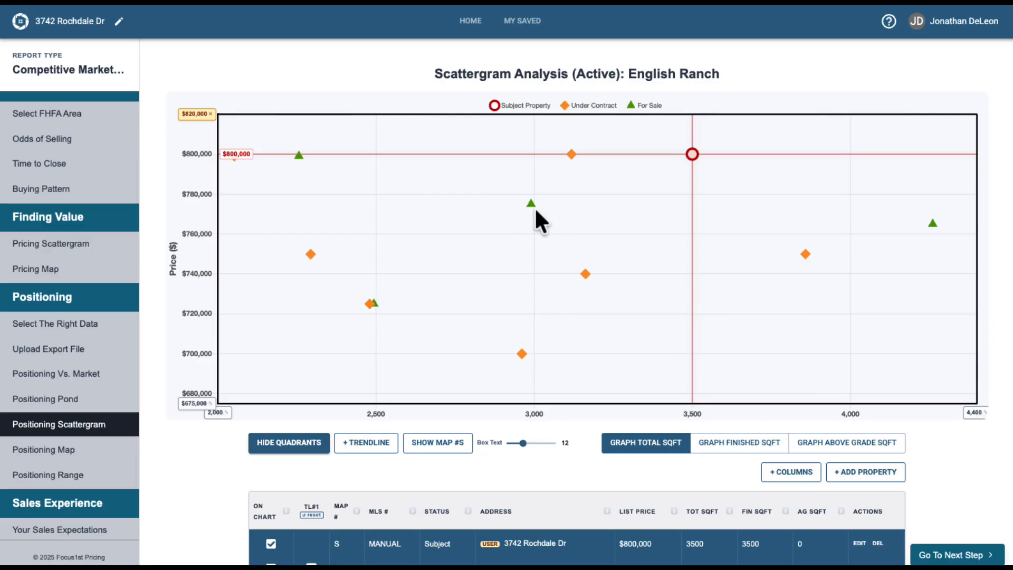
mouse_move(531, 202)
left_click(87, 449)
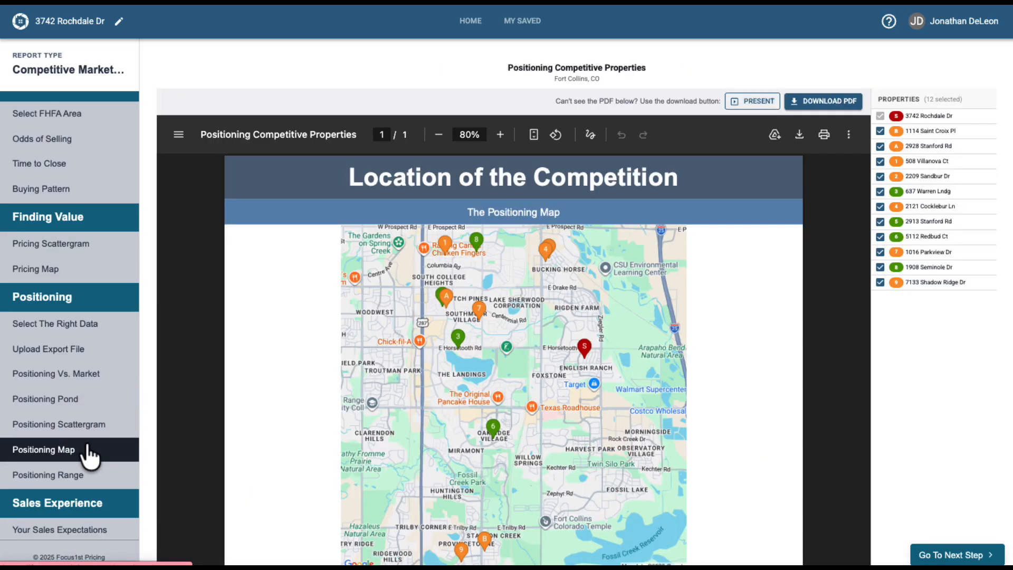
scroll(171, 318, "down", 3)
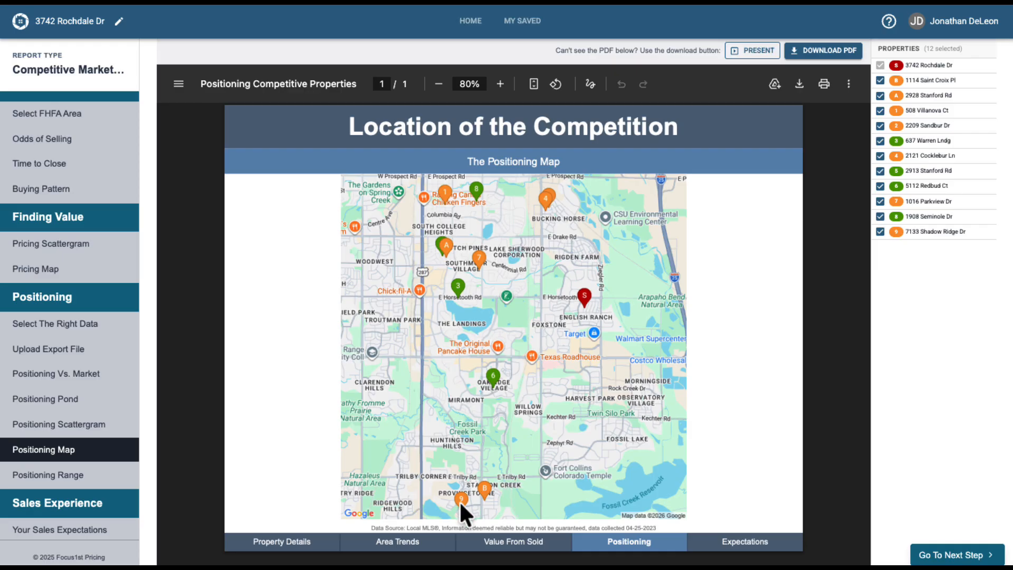
left_click(880, 232)
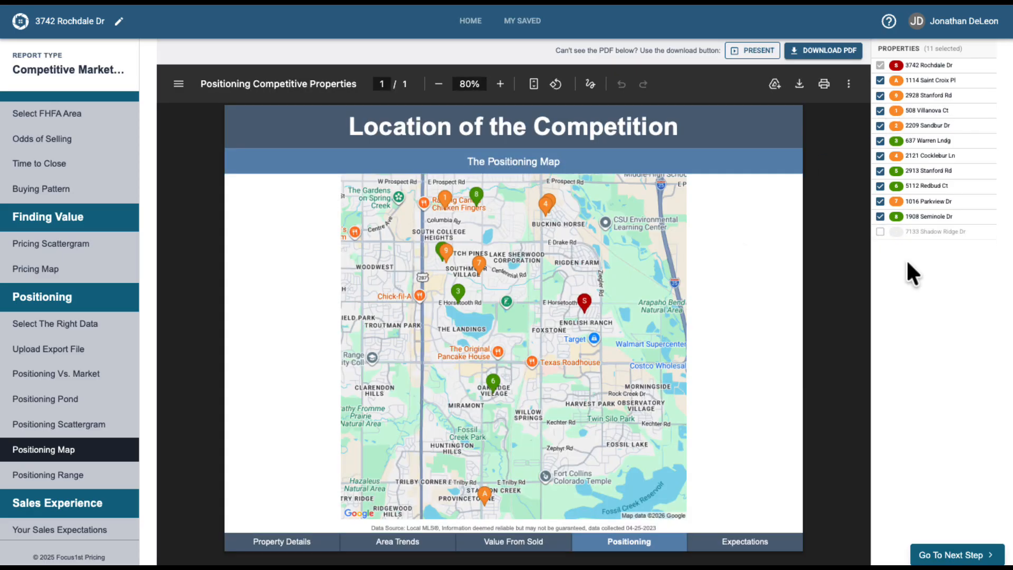
left_click(880, 80)
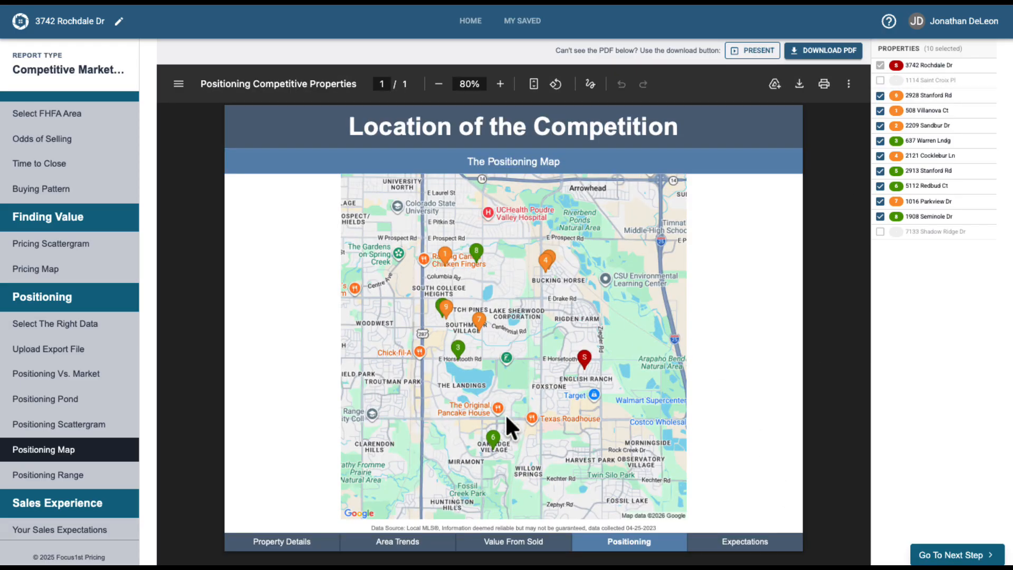
Set the positioning range to a low of $785,000 and a high of $800,000, save it, and review the range page.
left_click(64, 425)
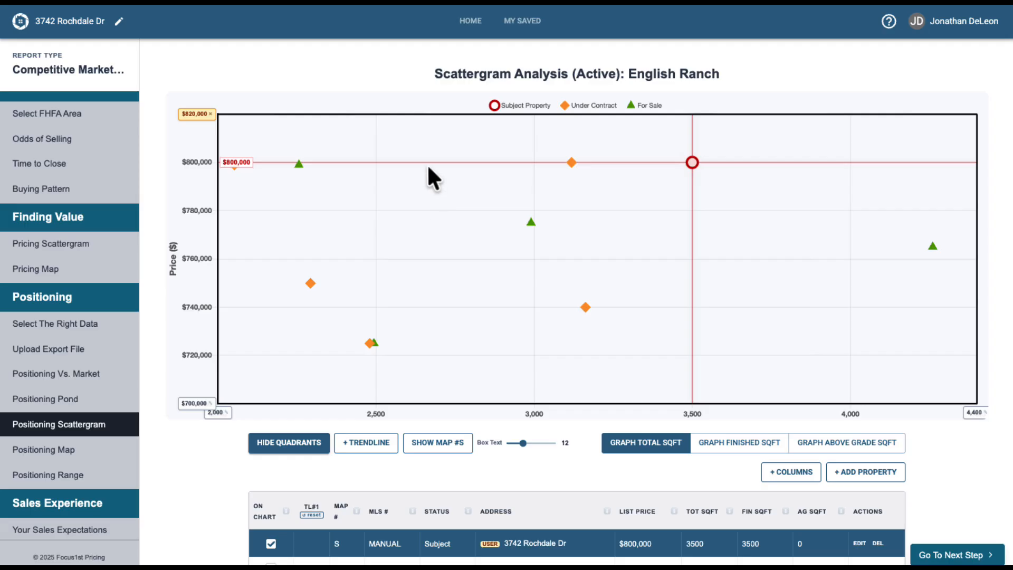
left_click(76, 476)
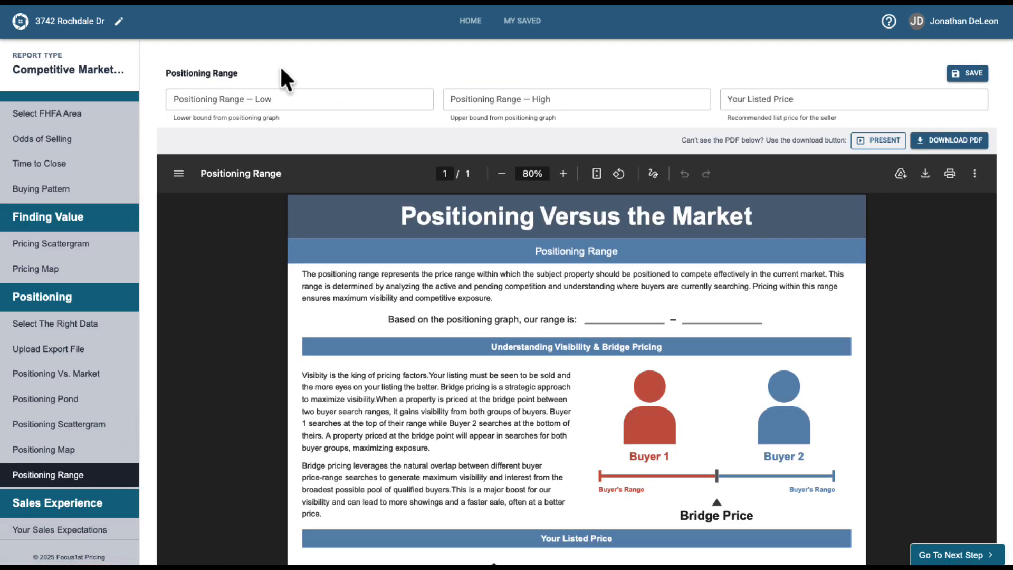
left_click(277, 98)
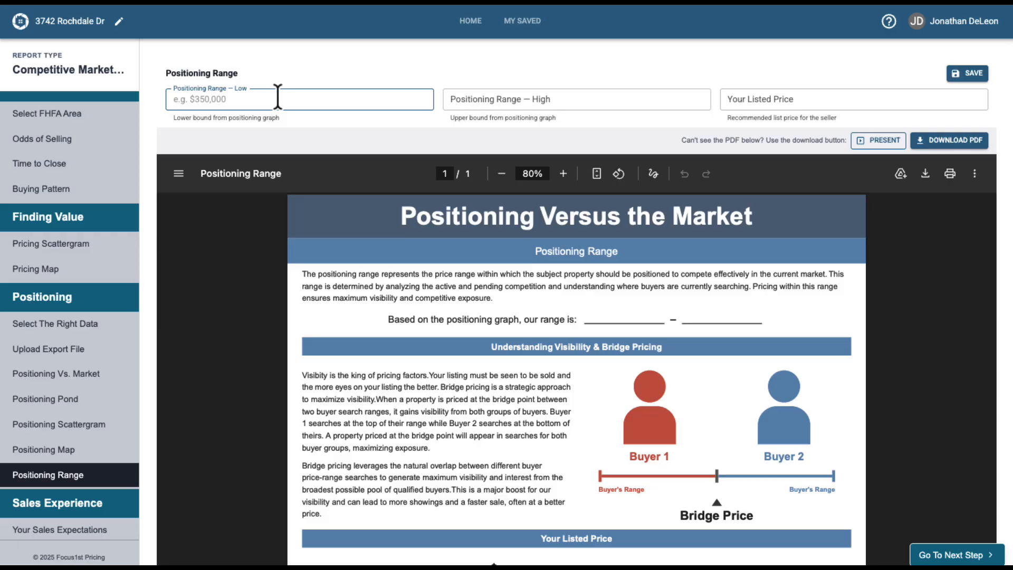
type("$785,000")
key("Tab")
type("$800,000")
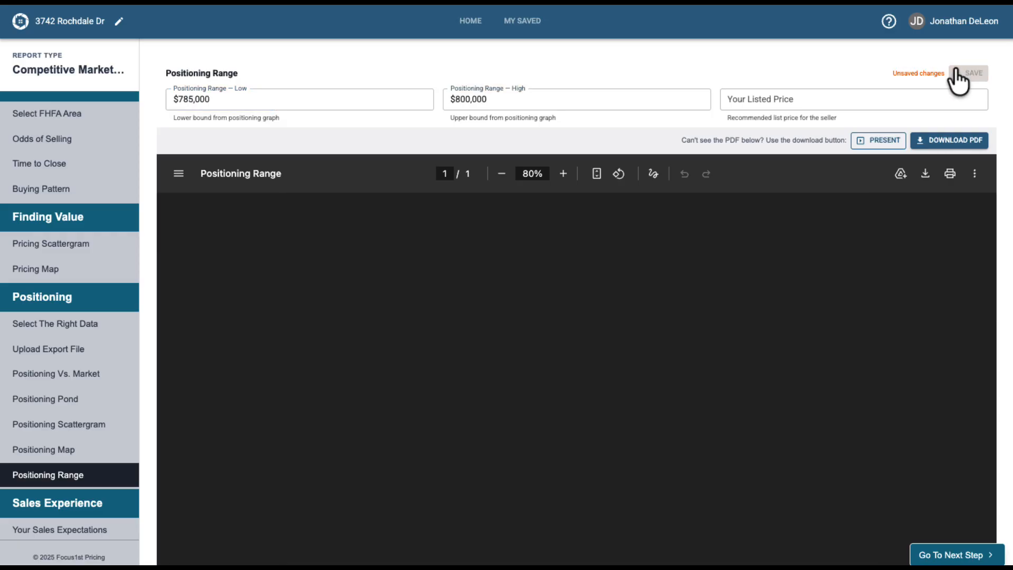
left_click(965, 74)
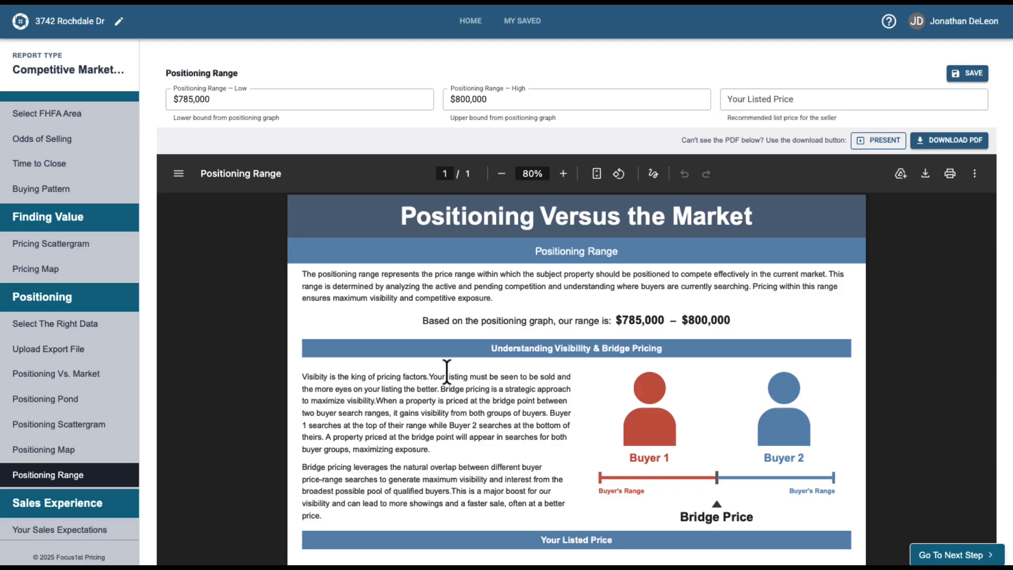
scroll(454, 368, "down", 1)
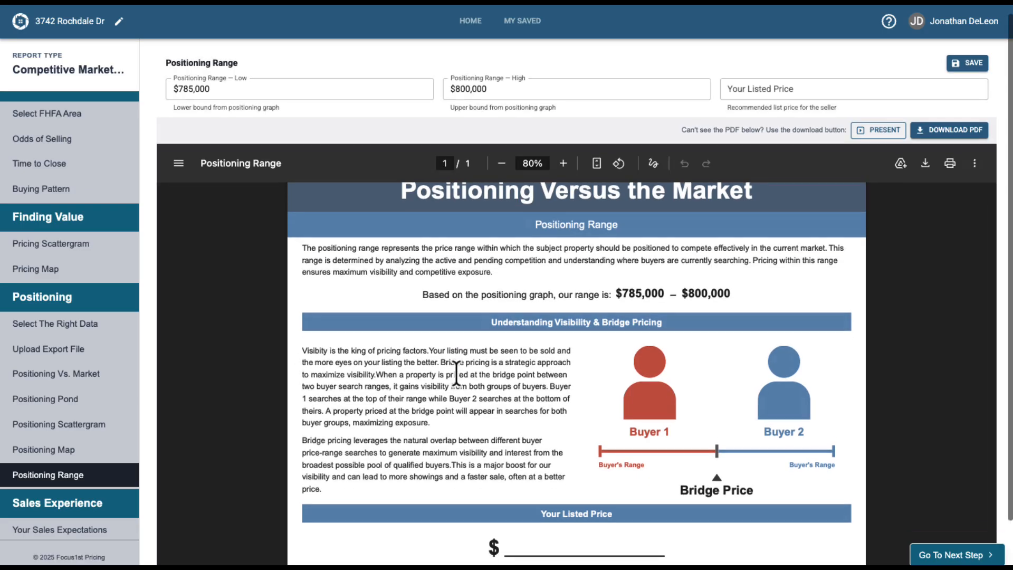
scroll(457, 372, "down", 1)
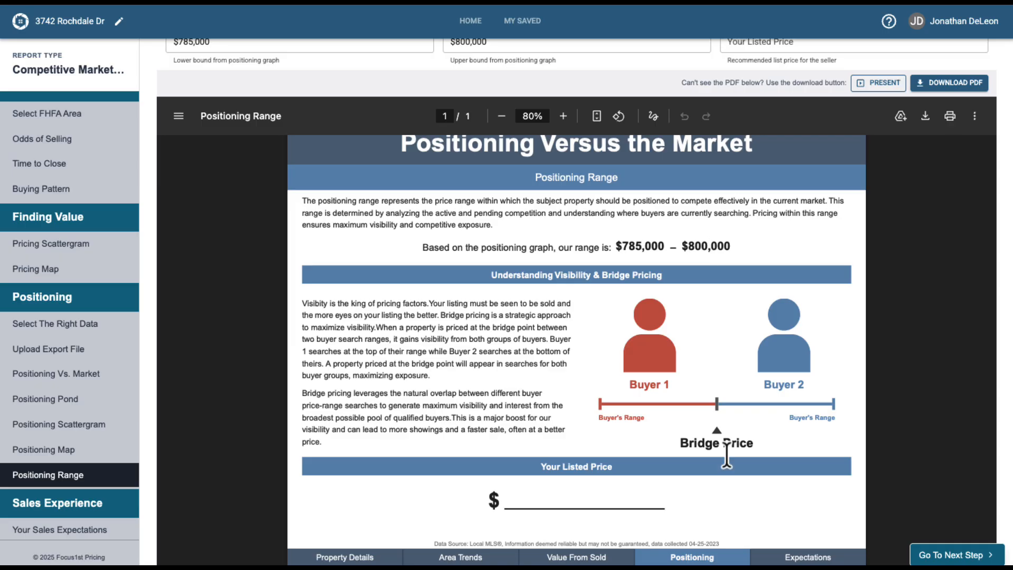
scroll(721, 419, "up", 1)
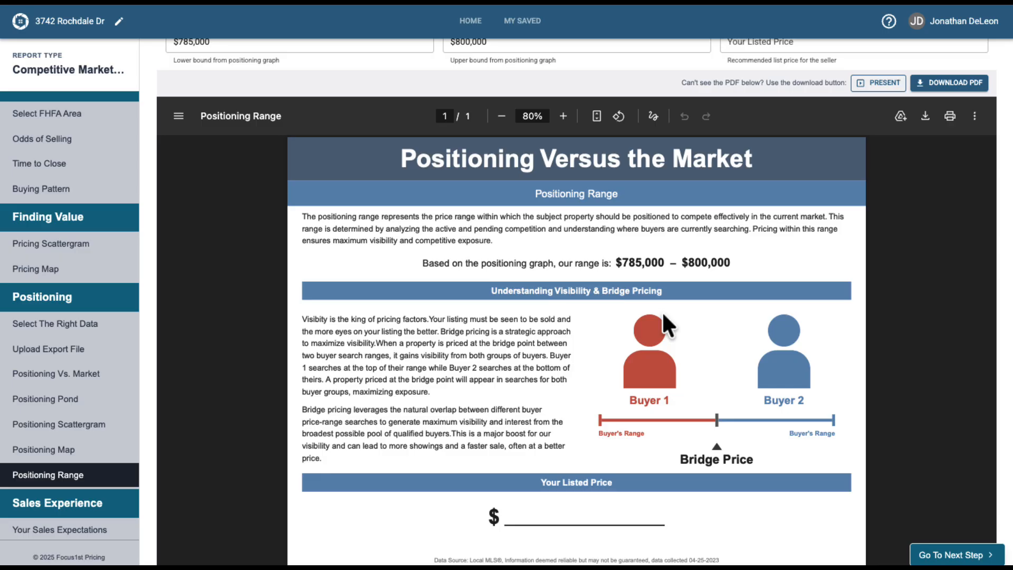
Open Your Sales Expectations and review the days to close and the re-positioning plan.
left_click(48, 478)
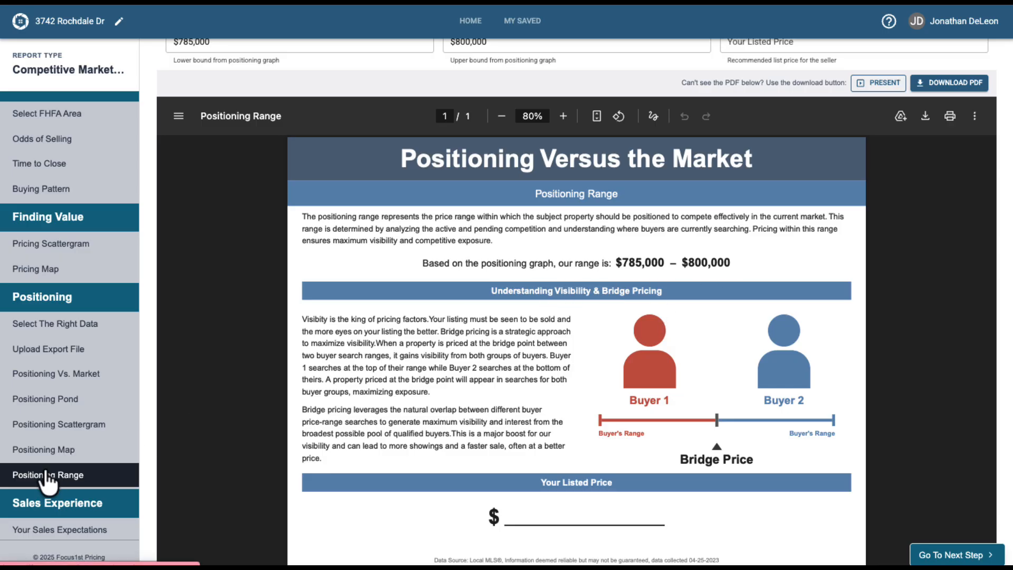
scroll(47, 477, "down", 2)
left_click(68, 425)
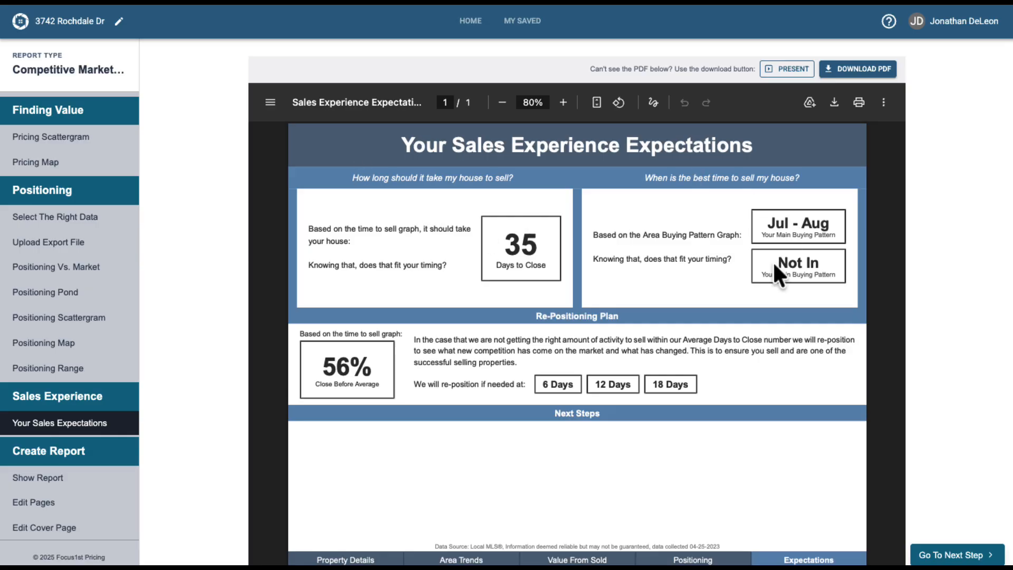
scroll(746, 269, "down", 1)
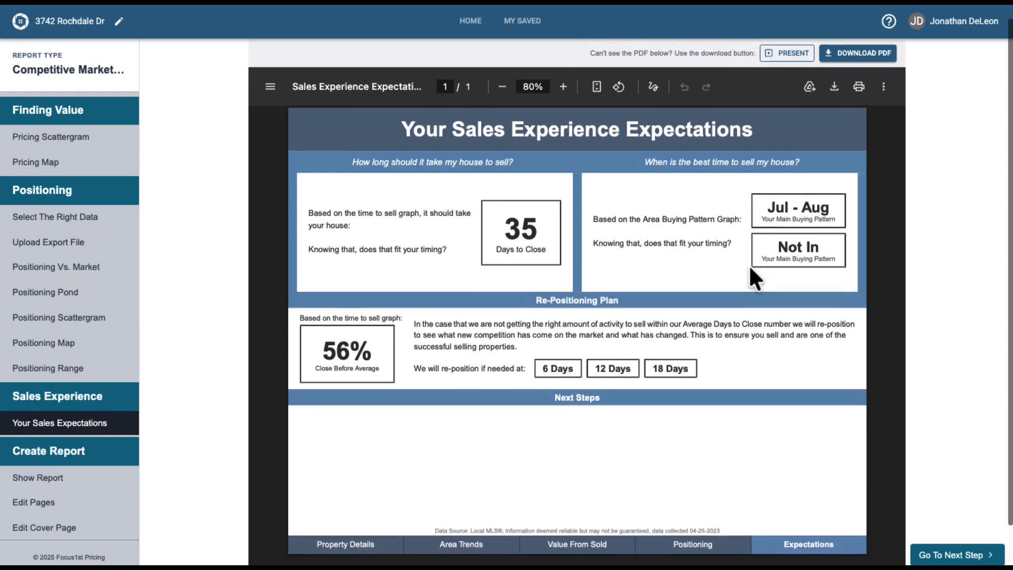
scroll(702, 250, "down", 1)
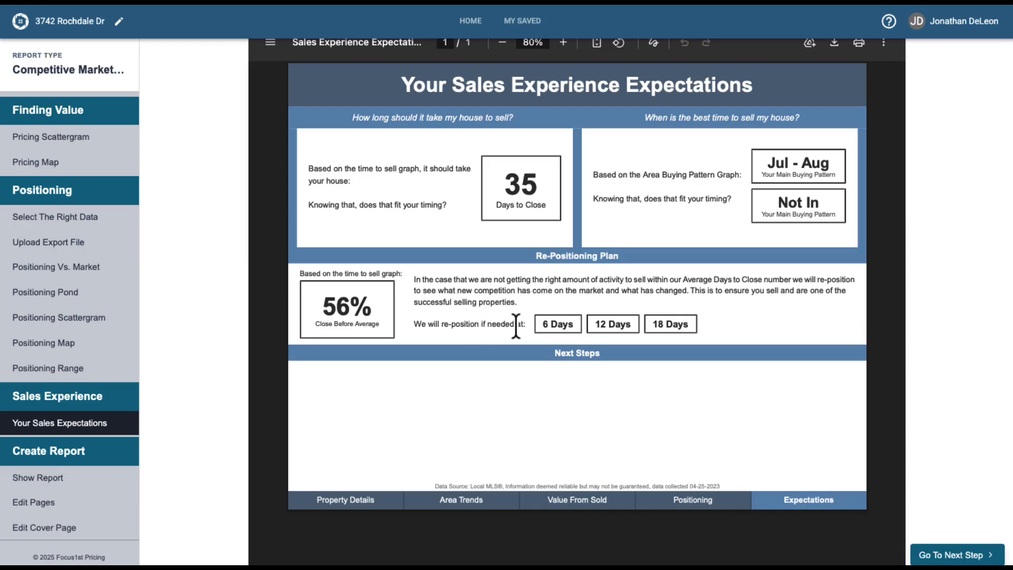
left_click_drag(543, 324, 578, 324)
left_click(615, 334)
left_click_drag(596, 323, 609, 323)
left_click(644, 321)
Open the full report and scroll through its pages to review the assembled analysis.
left_click(55, 481)
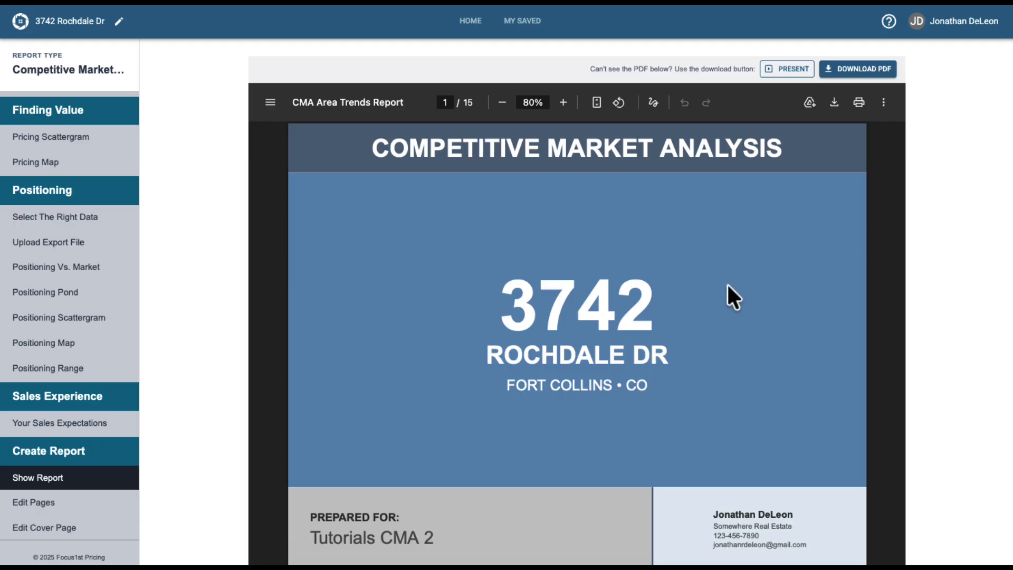
scroll(728, 291, "down", 5)
scroll(728, 287, "down", 20)
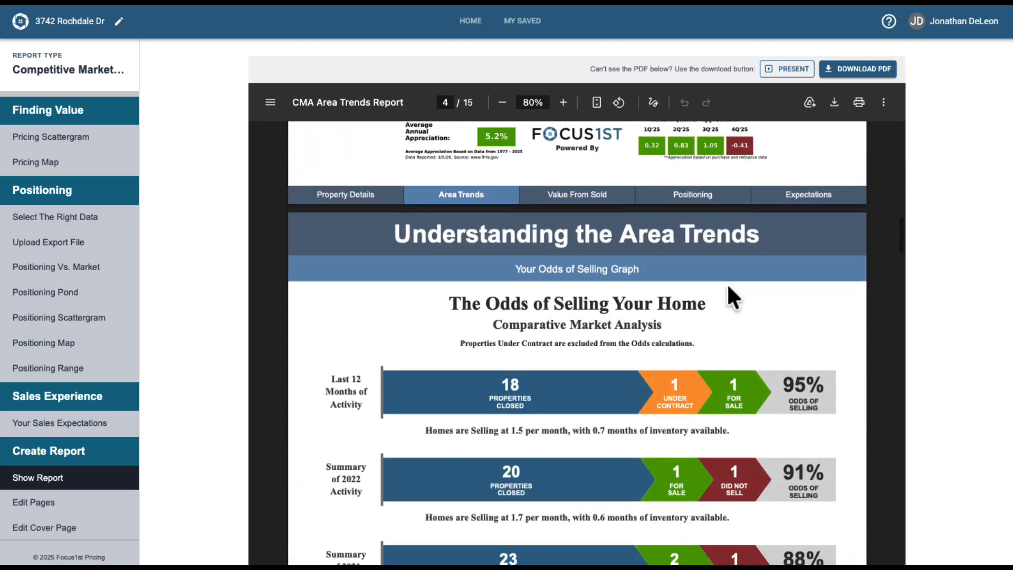
scroll(726, 283, "down", 20)
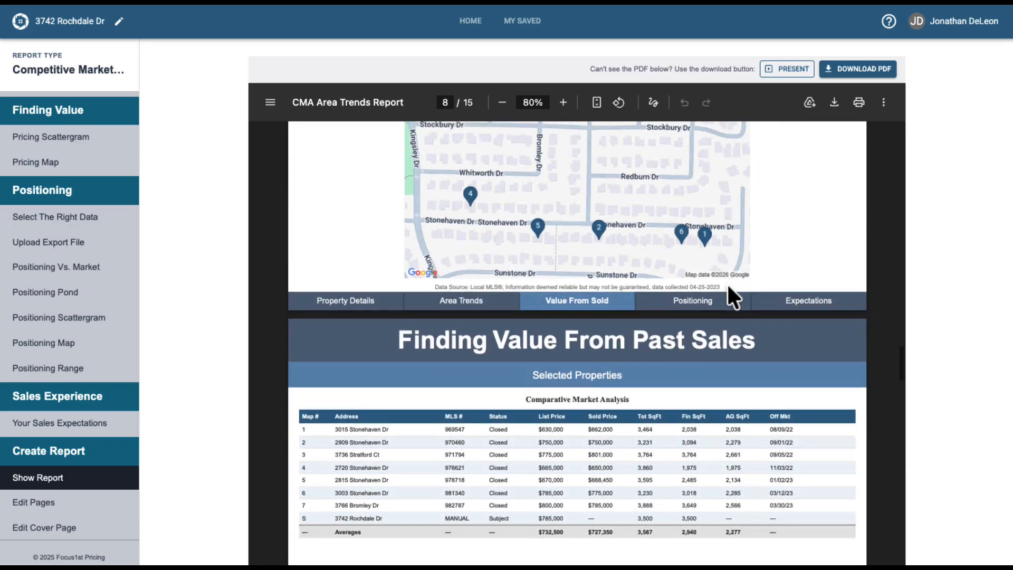
scroll(728, 287, "down", 10)
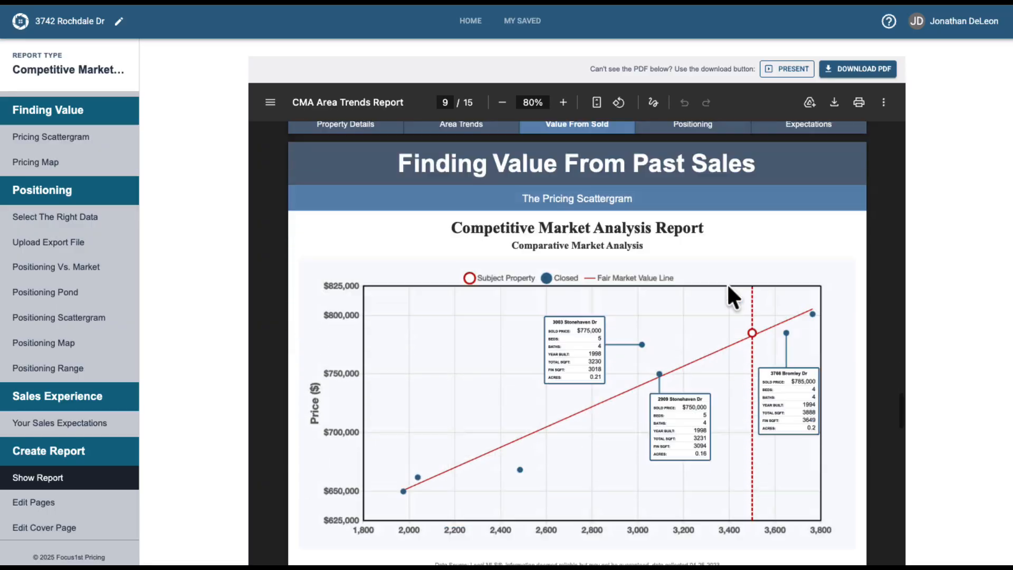
scroll(729, 287, "down", 20)
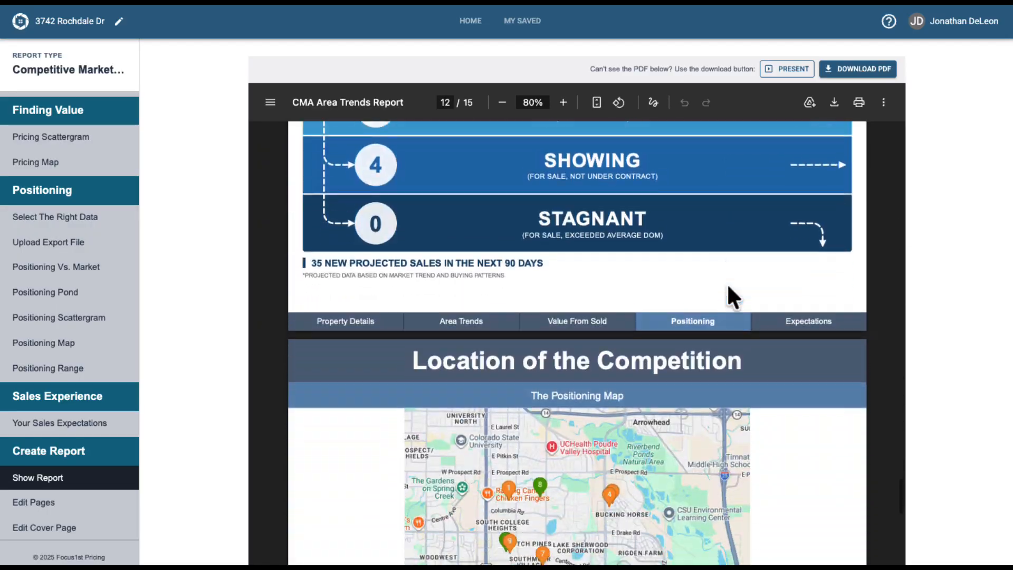
scroll(727, 283, "down", 20)
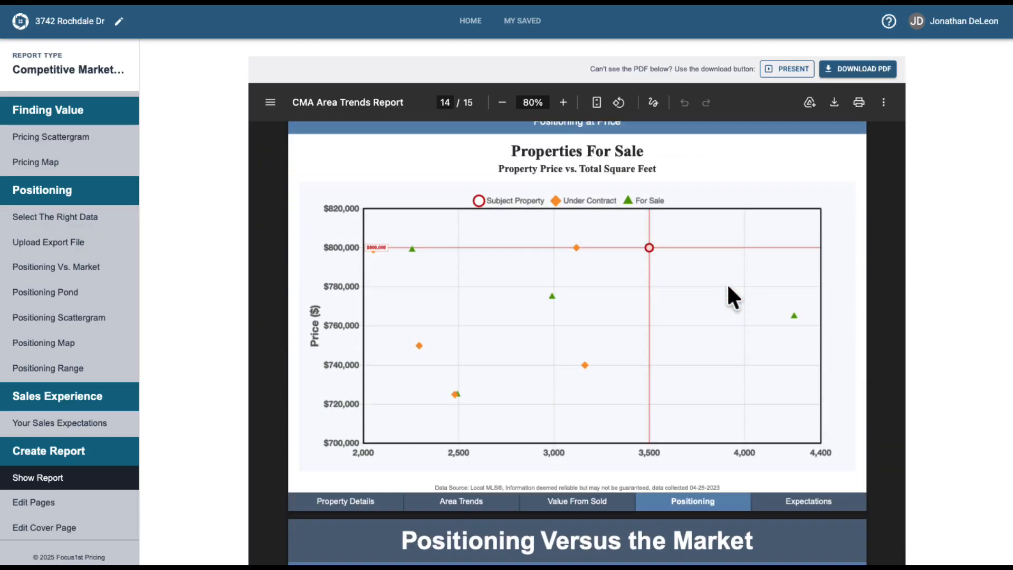
scroll(727, 283, "down", 4)
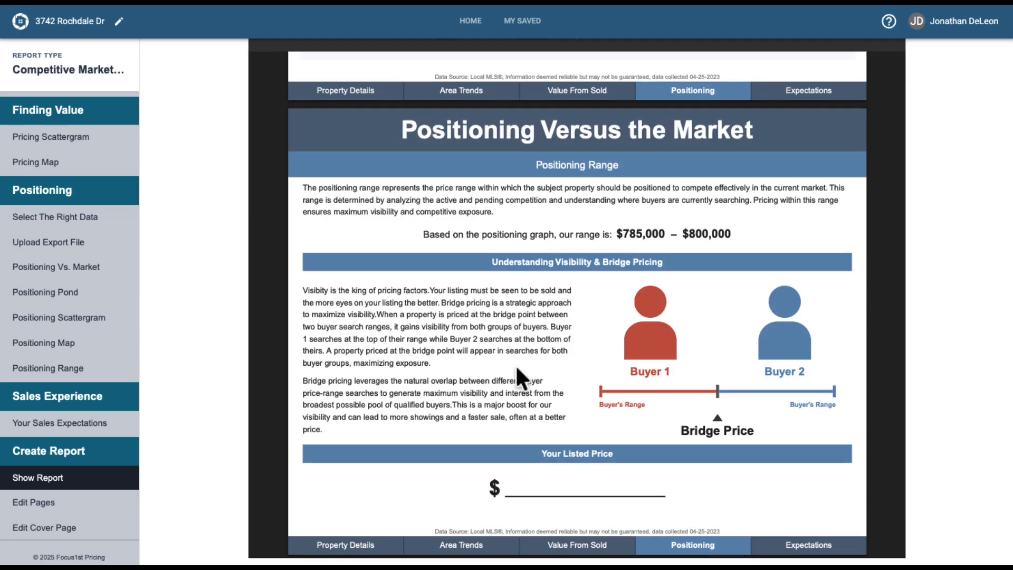
scroll(651, 366, "up", 20)
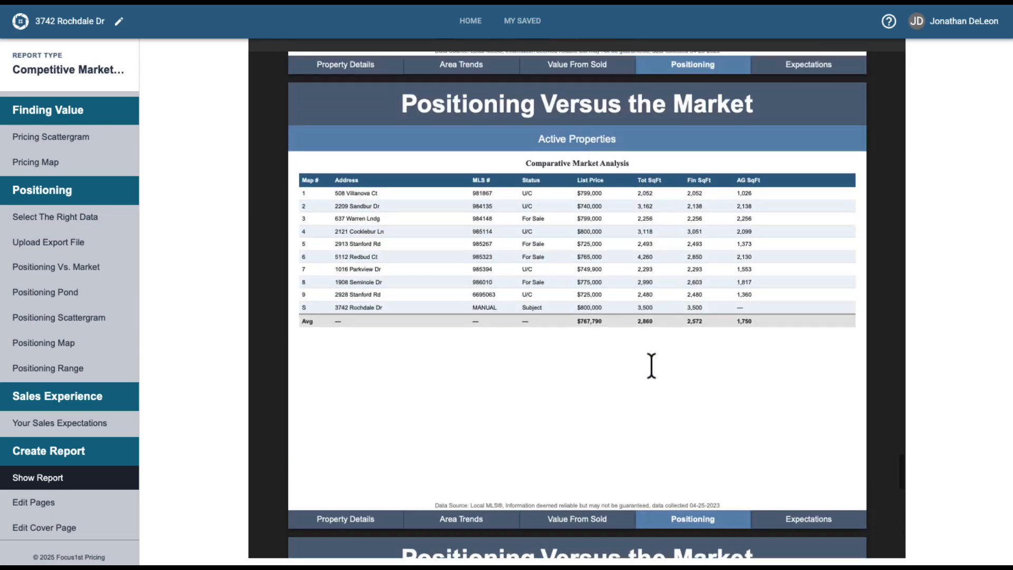
scroll(651, 366, "up", 20)
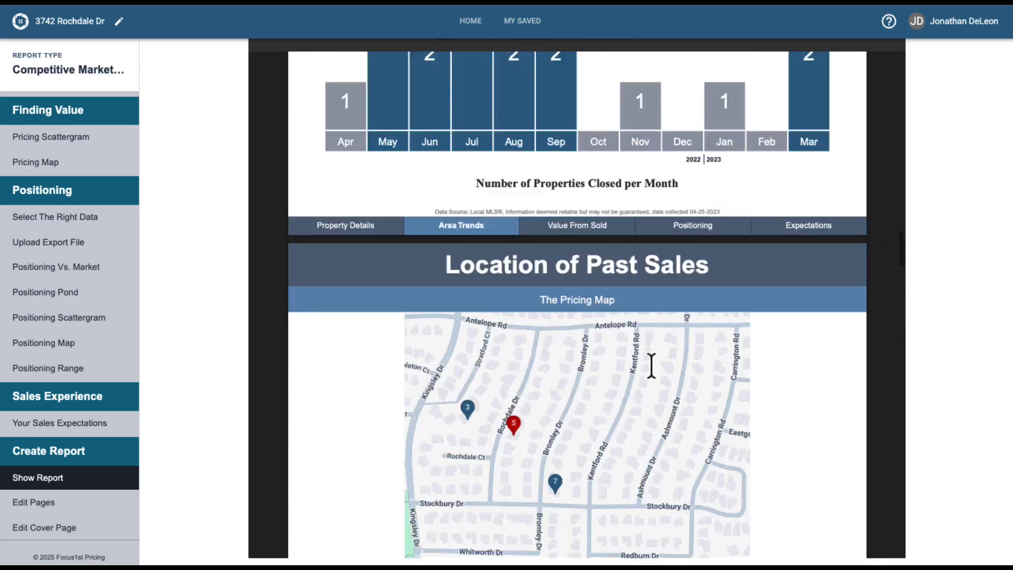
scroll(651, 366, "up", 20)
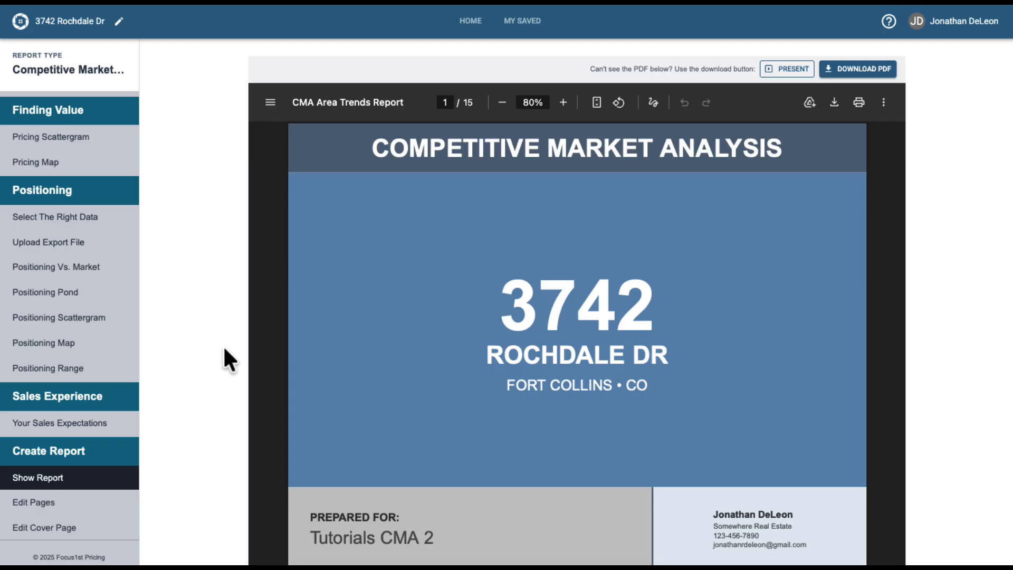
Open the report page editor and try excluding the Selected Properties and Active Properties pages.
left_click(63, 508)
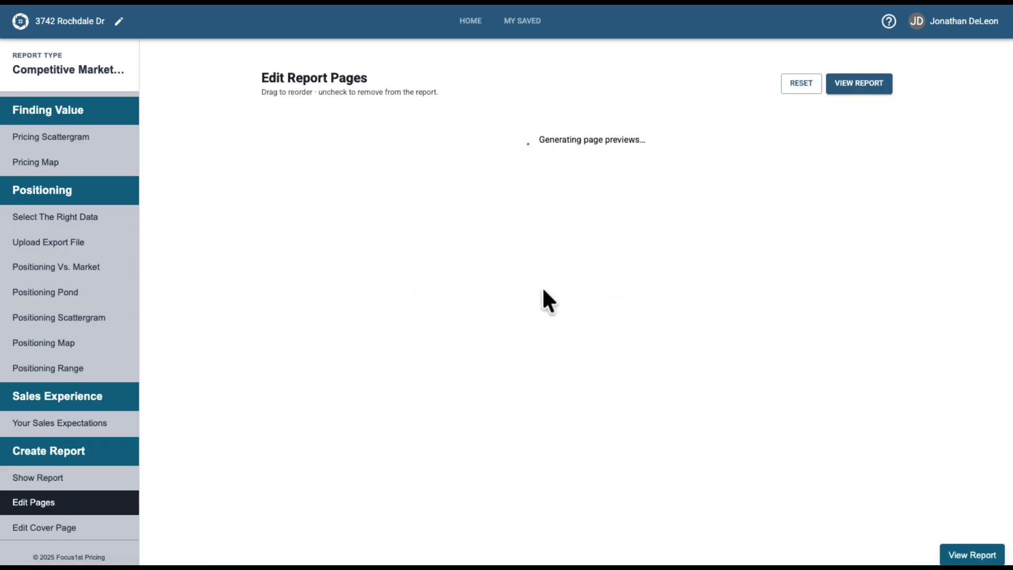
left_click(817, 90)
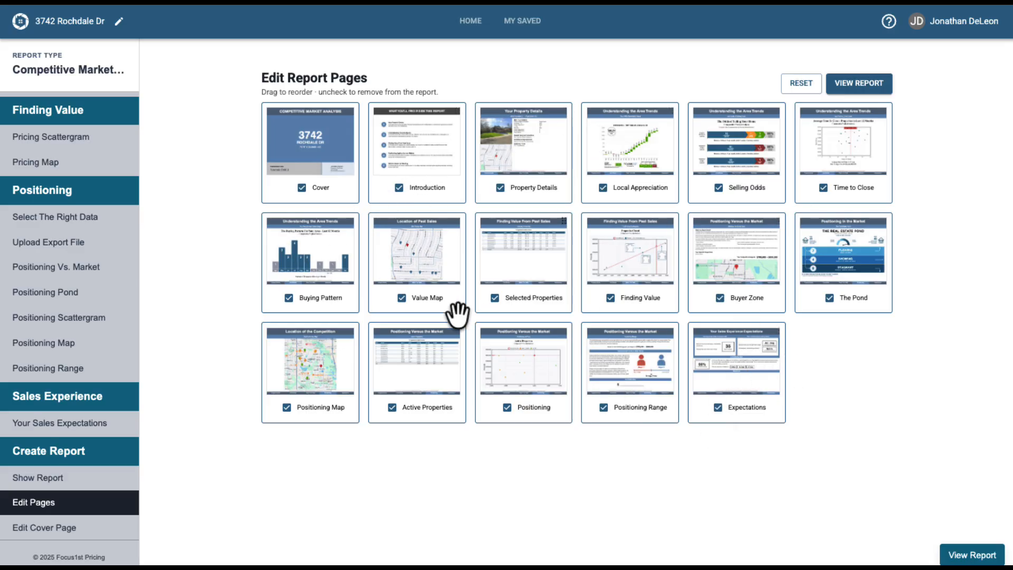
left_click(495, 299)
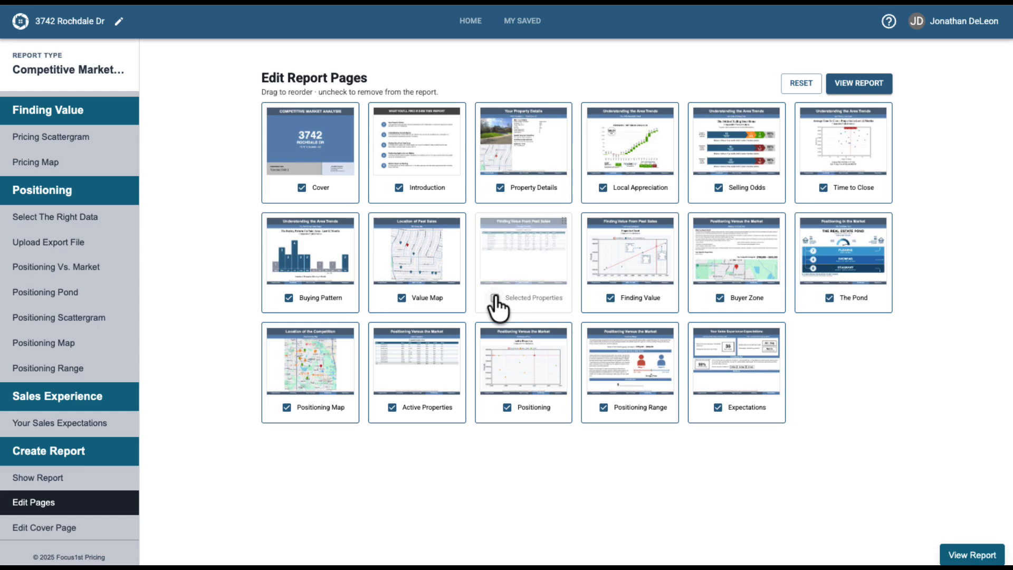
left_click(391, 408)
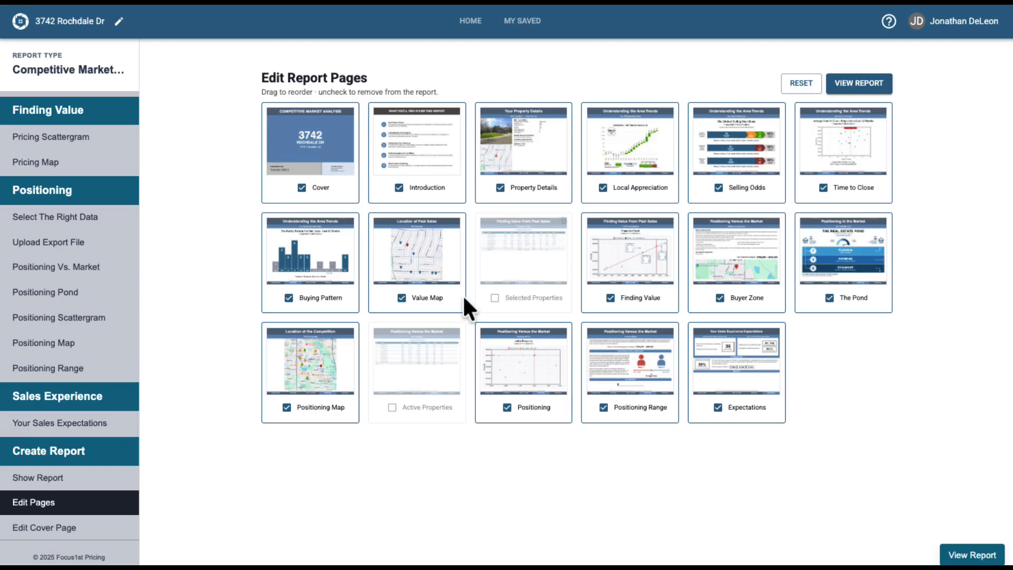
left_click(426, 356)
left_click(515, 270)
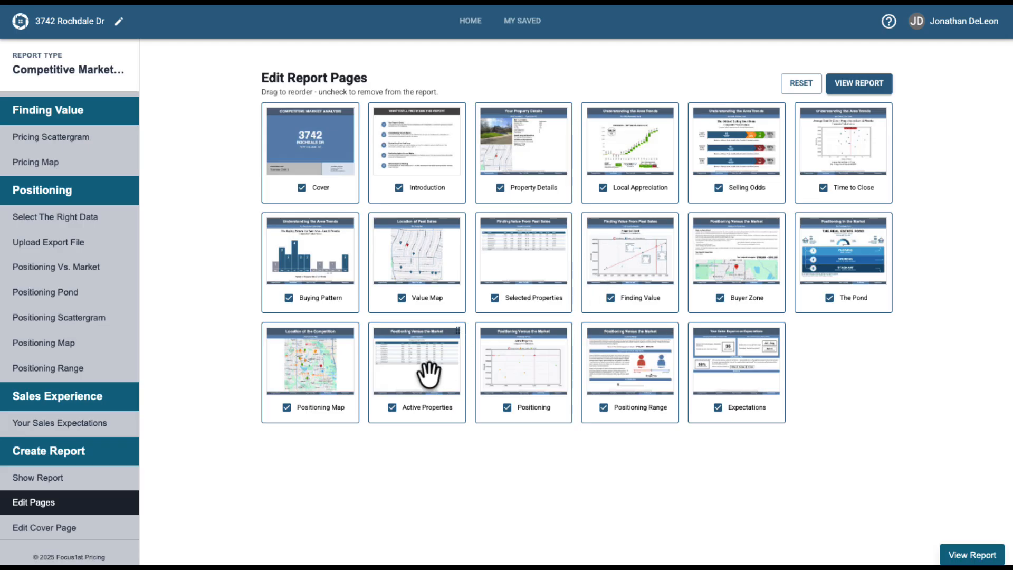
Reorder the report pages so Positioning precedes Active Properties and Finding Value precedes Selected Properties.
left_click_drag(428, 372, 546, 366)
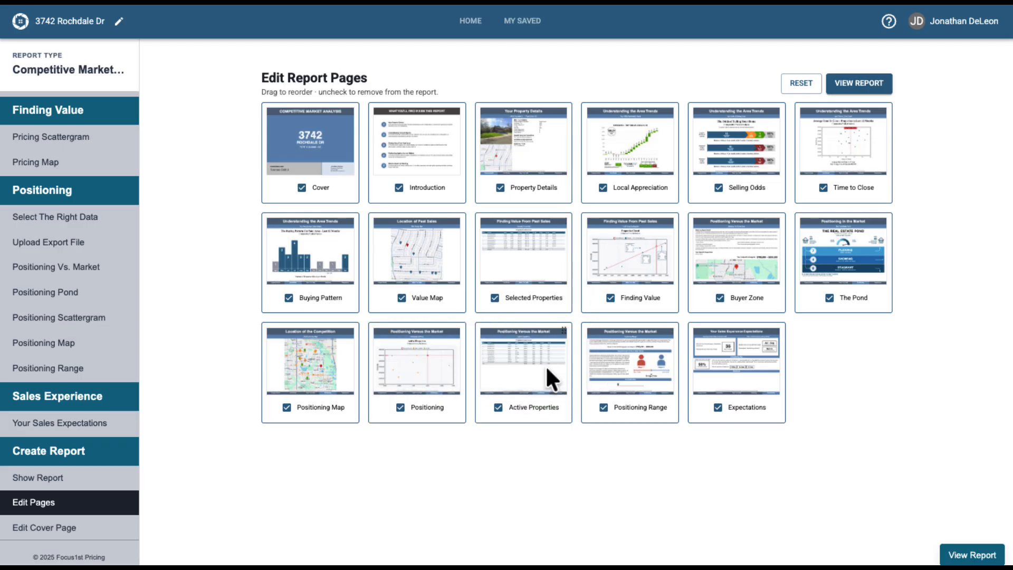
left_click_drag(543, 284, 622, 280)
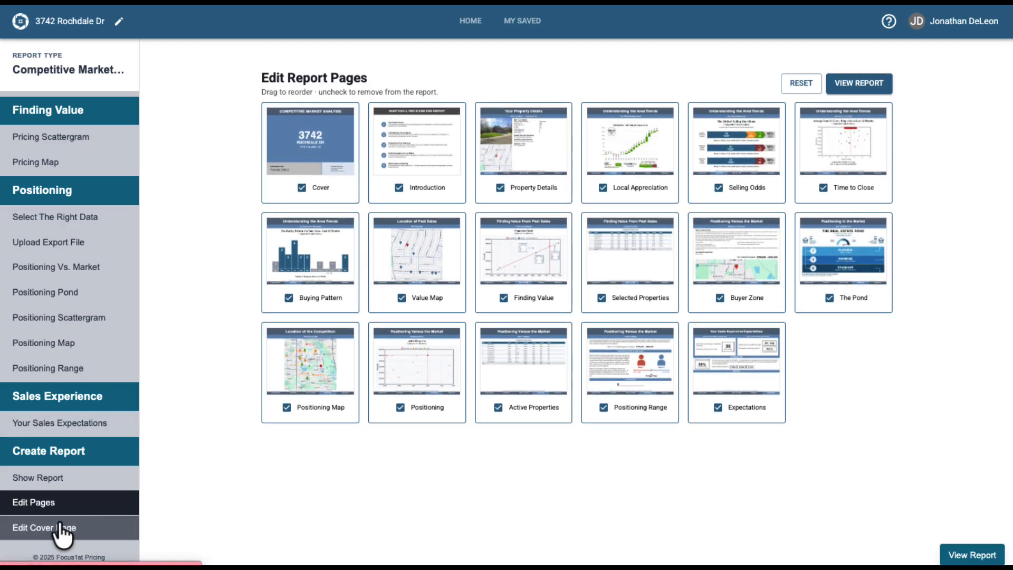
Open the cover page editor and switch the lower-right panel to Custom Graphic.
left_click(44, 529)
scroll(296, 391, "down", 1)
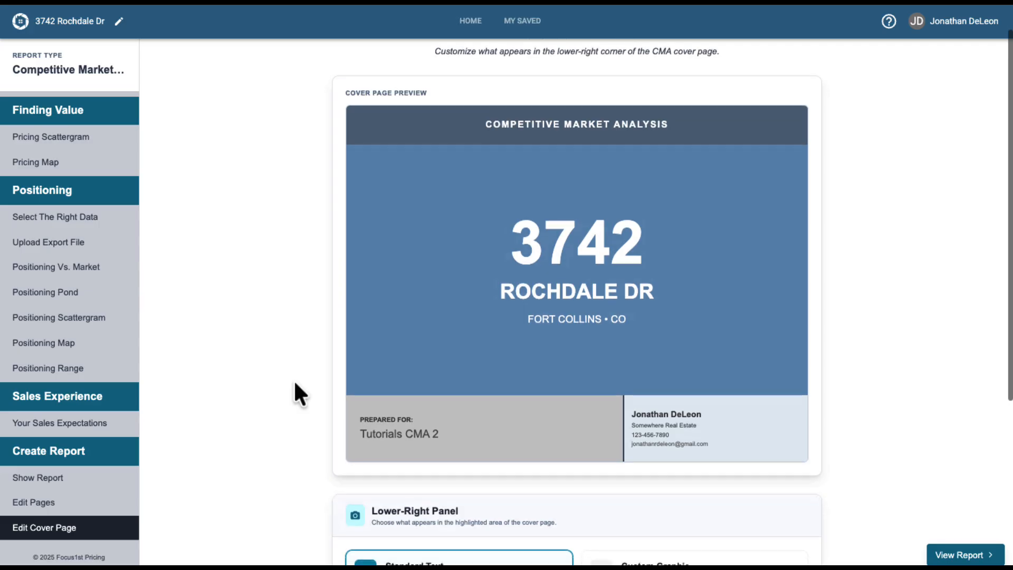
scroll(295, 391, "down", 2)
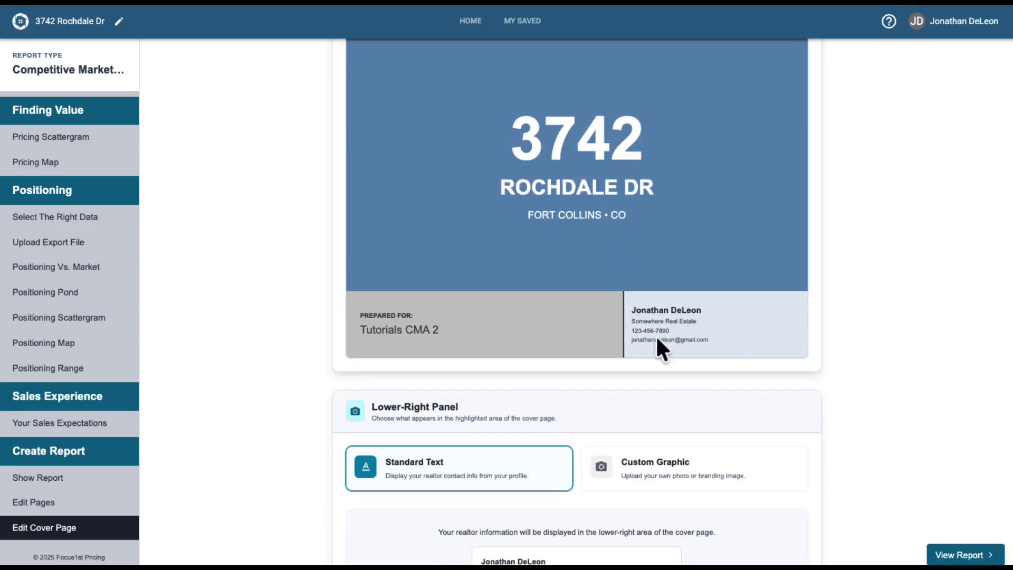
scroll(661, 382, "down", 3)
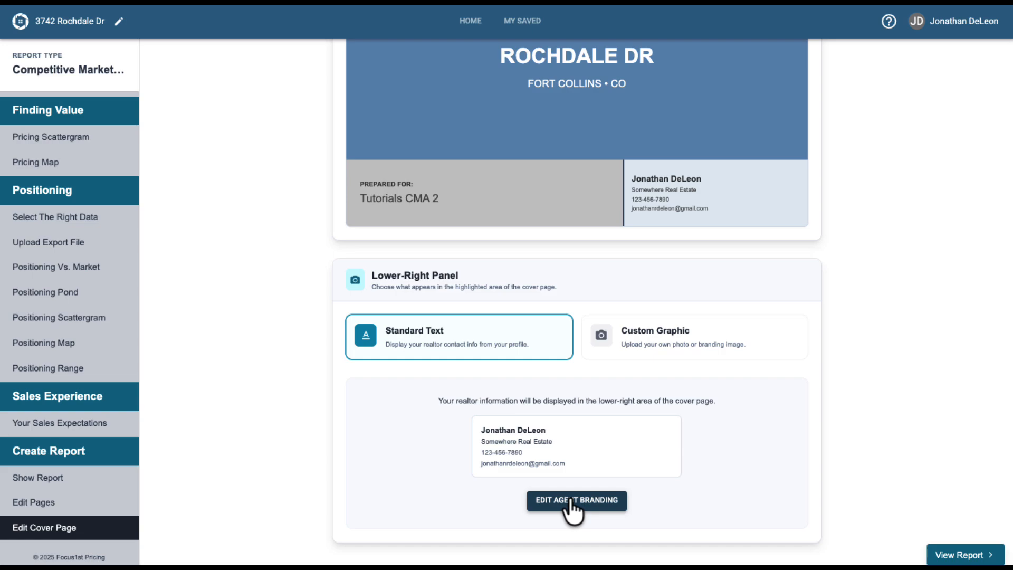
left_click(666, 349)
scroll(643, 412, "down", 1)
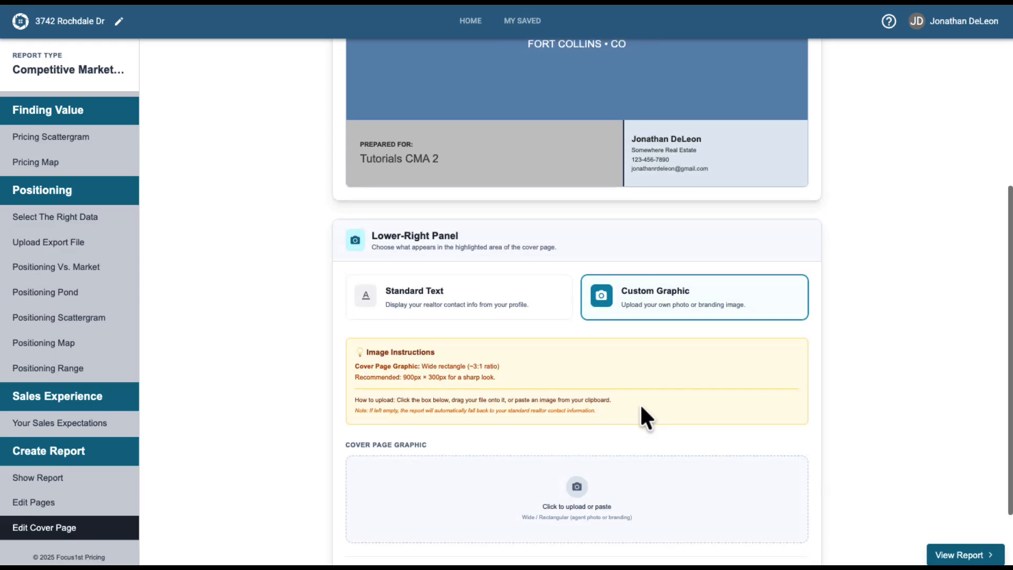
scroll(520, 385, "down", 1)
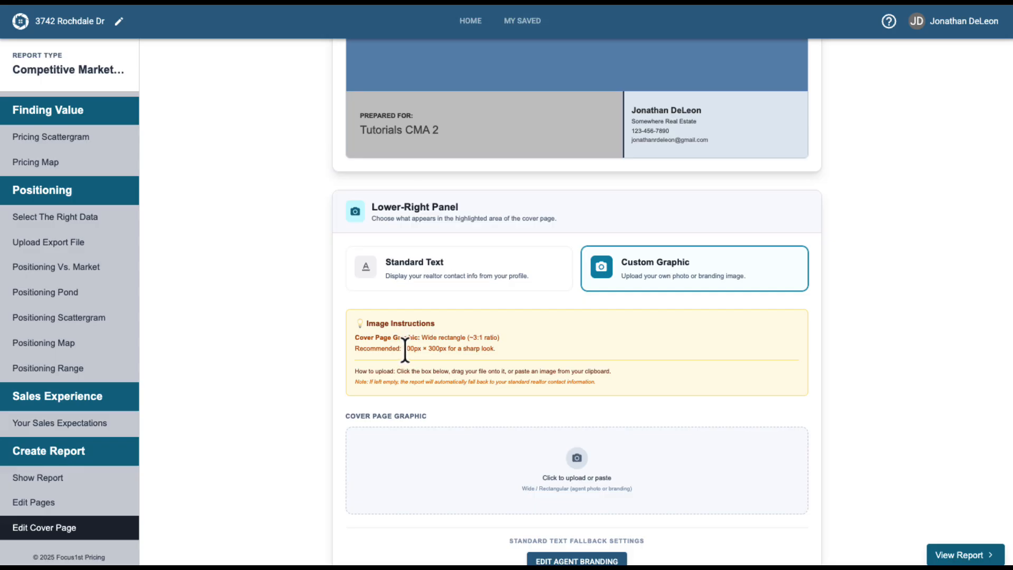
Switch the cover page's lower-right panel back to Standard Text.
left_click_drag(405, 348, 478, 349)
left_click(504, 347)
scroll(507, 348, "down", 2)
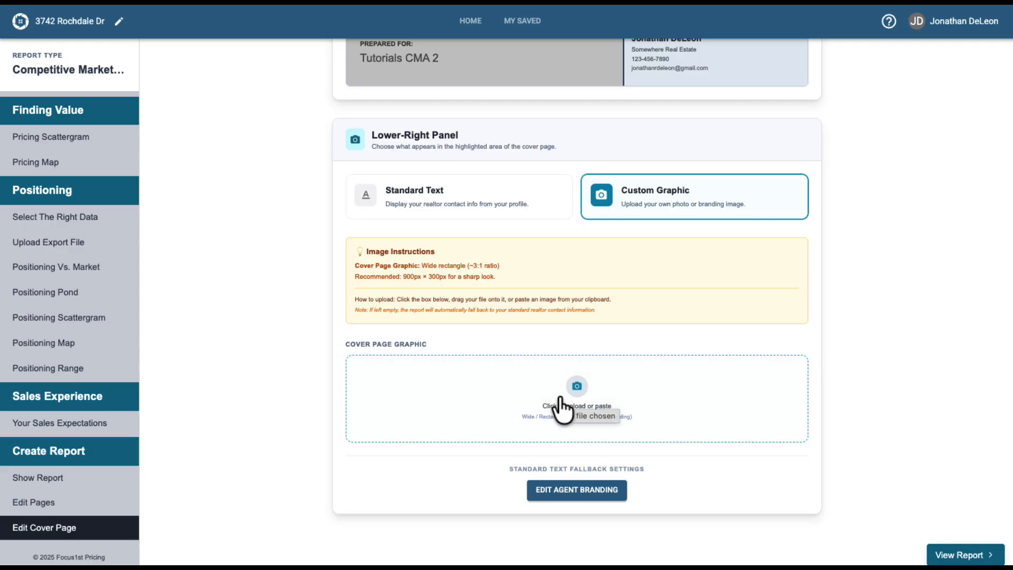
left_click(490, 207)
Open the generated report PDF and scroll through its pages to review the updated order and cover.
scroll(850, 332, "up", 6)
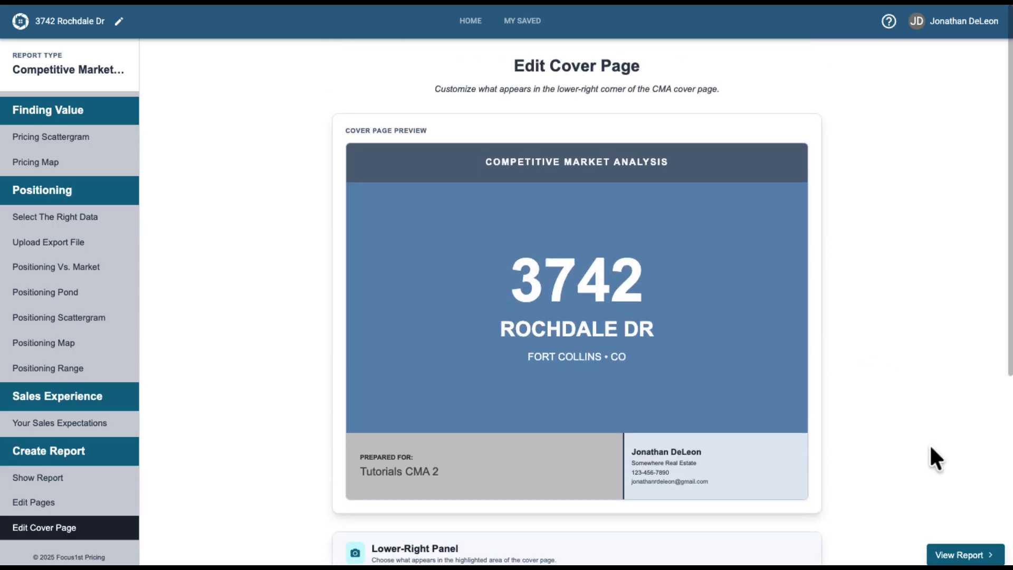
left_click(966, 555)
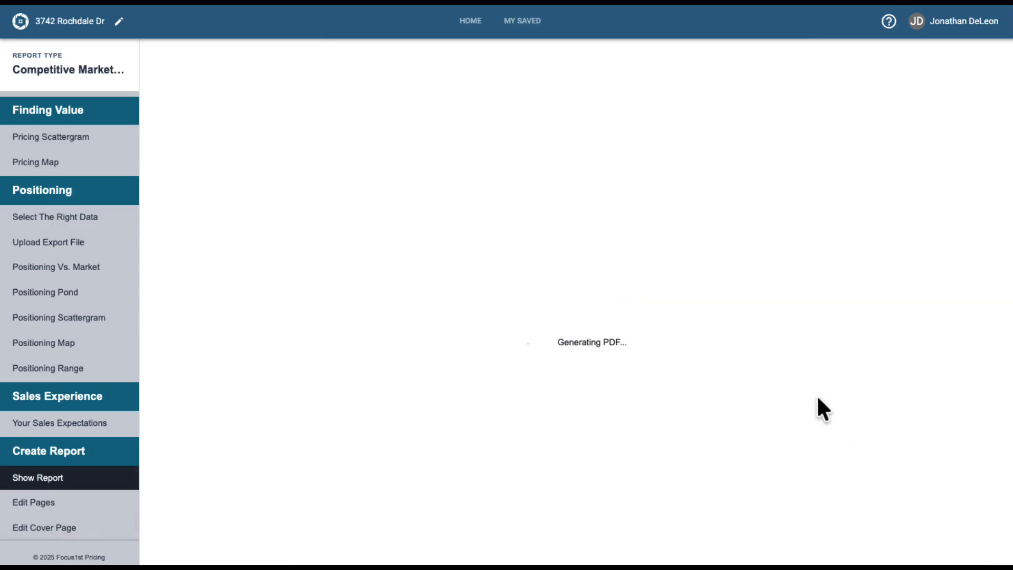
scroll(727, 336, "down", 5)
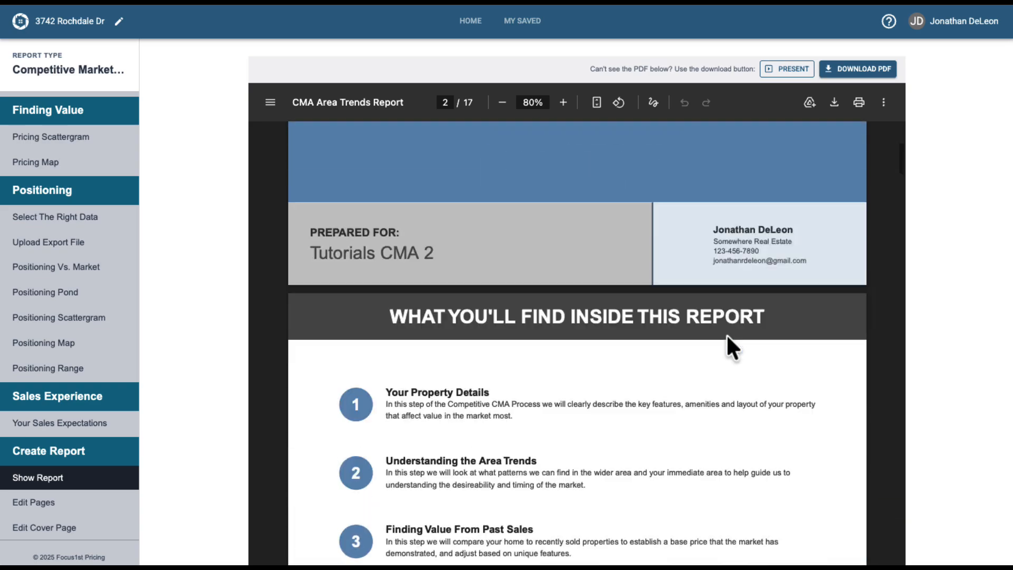
scroll(726, 333, "down", 5)
scroll(726, 334, "up", 2)
scroll(559, 277, "down", 5)
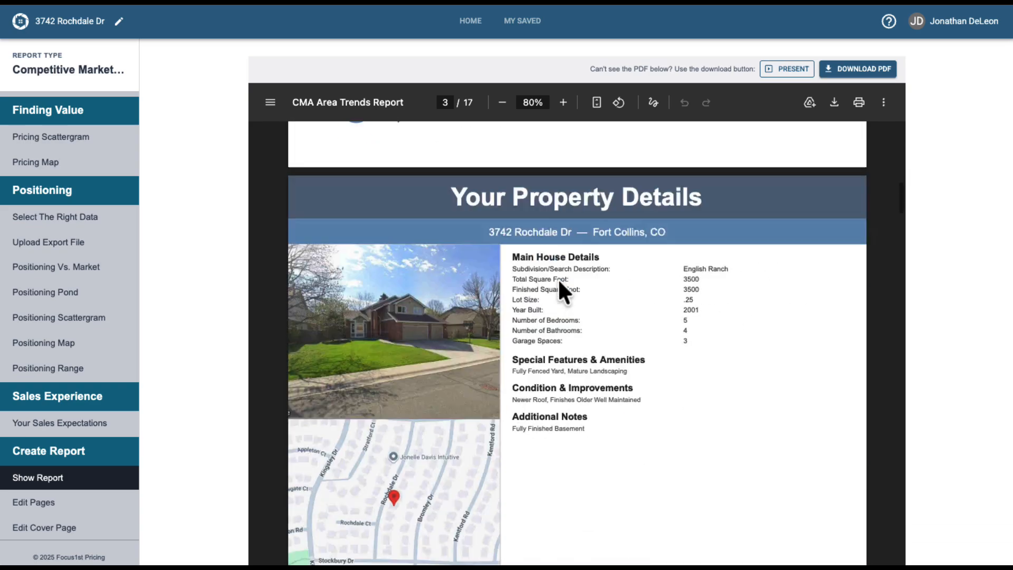
scroll(559, 277, "down", 20)
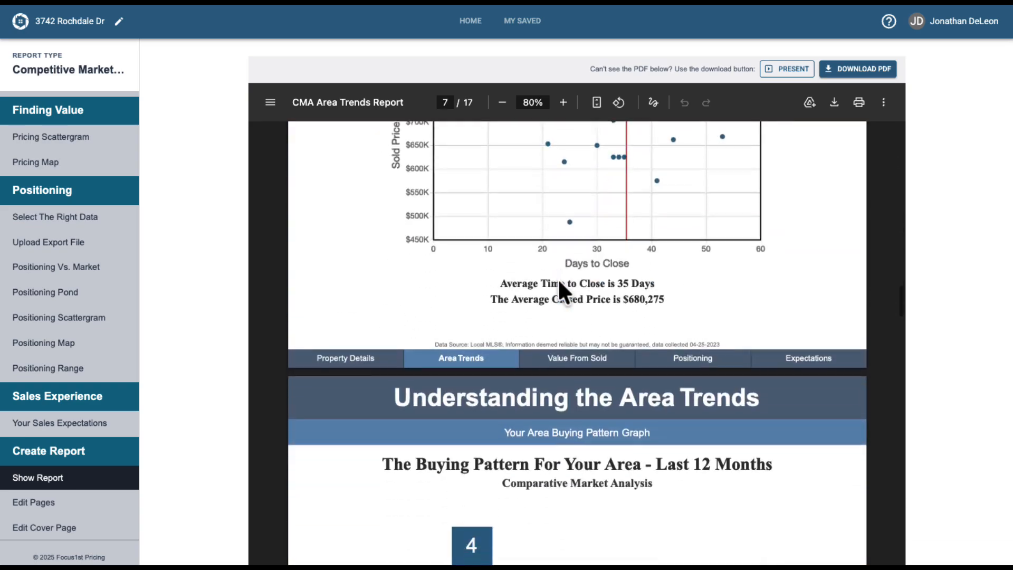
scroll(559, 277, "down", 12)
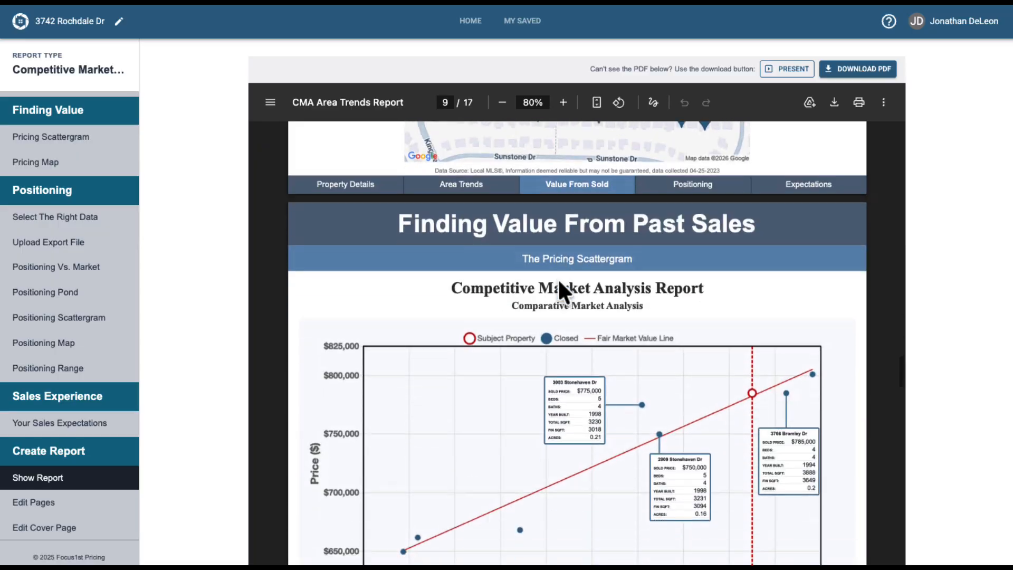
scroll(558, 277, "down", 7)
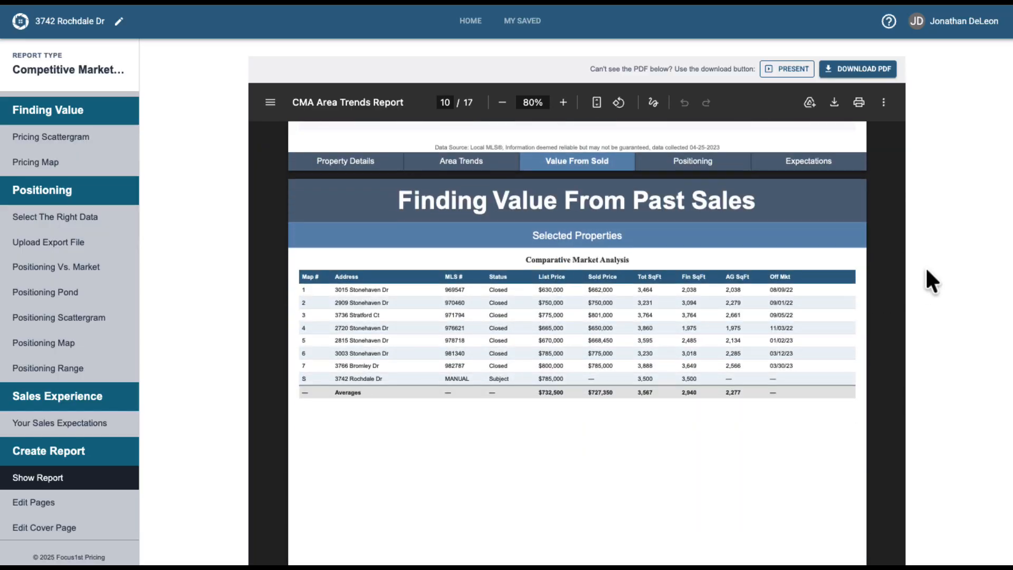
scroll(704, 323, "up", 20)
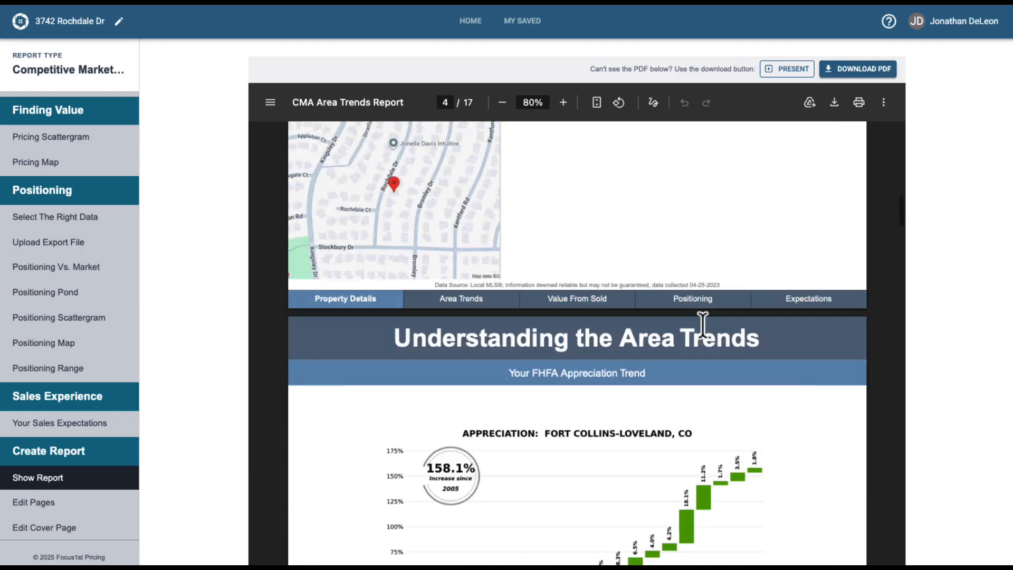
scroll(704, 323, "up", 18)
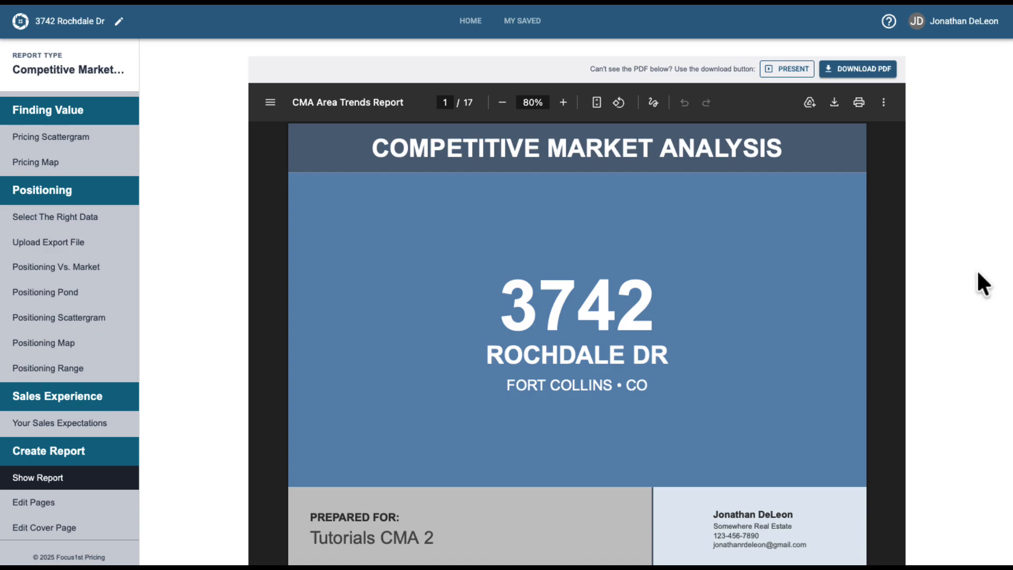
Present the report as a slideshow, step forward through several slides, and exit the presentation.
left_click(781, 74)
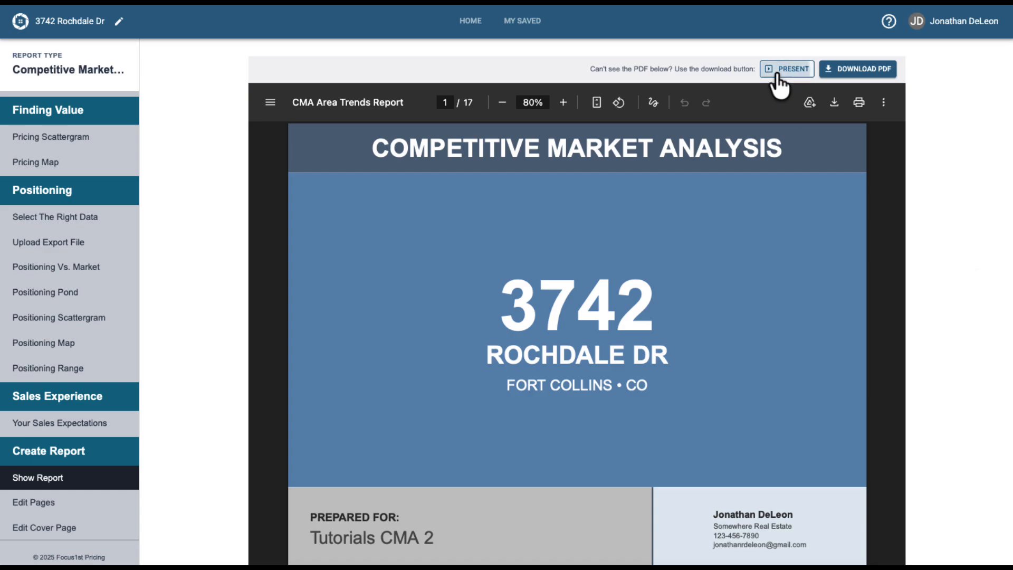
key("Right")
key("Right")
key("Right")
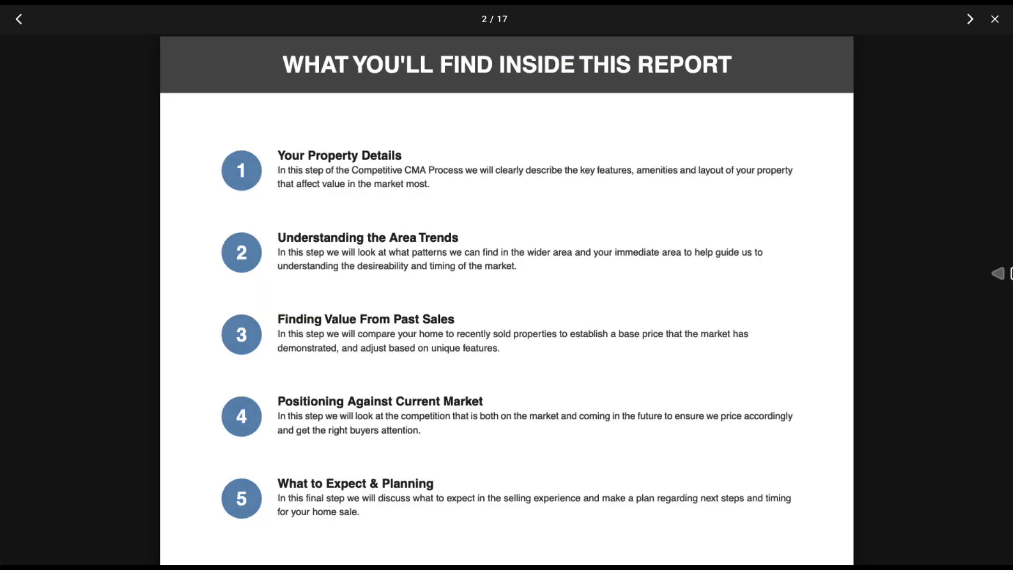
key("Right")
key("Right")
key("Right")
key("Right")
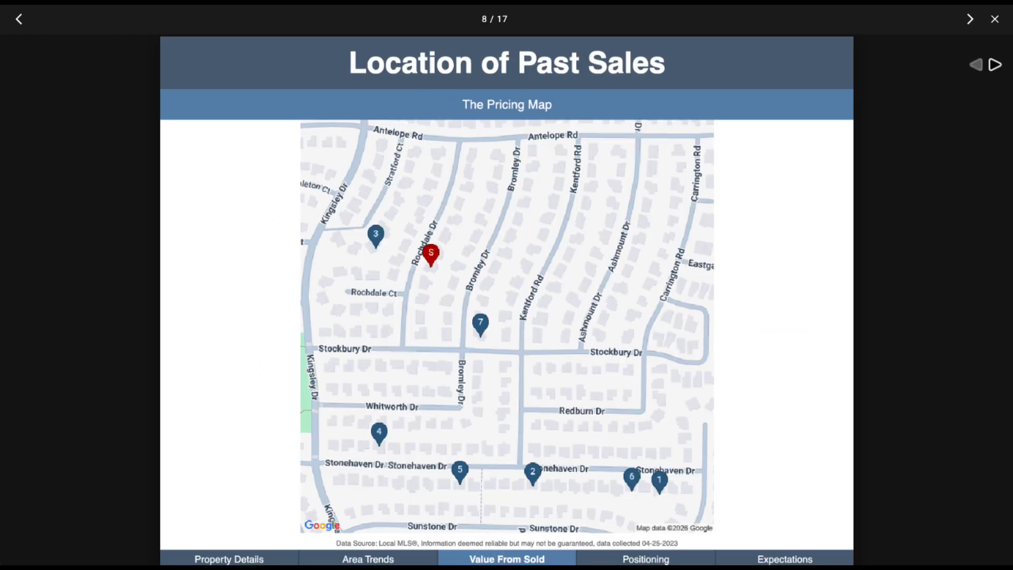
left_click(996, 19)
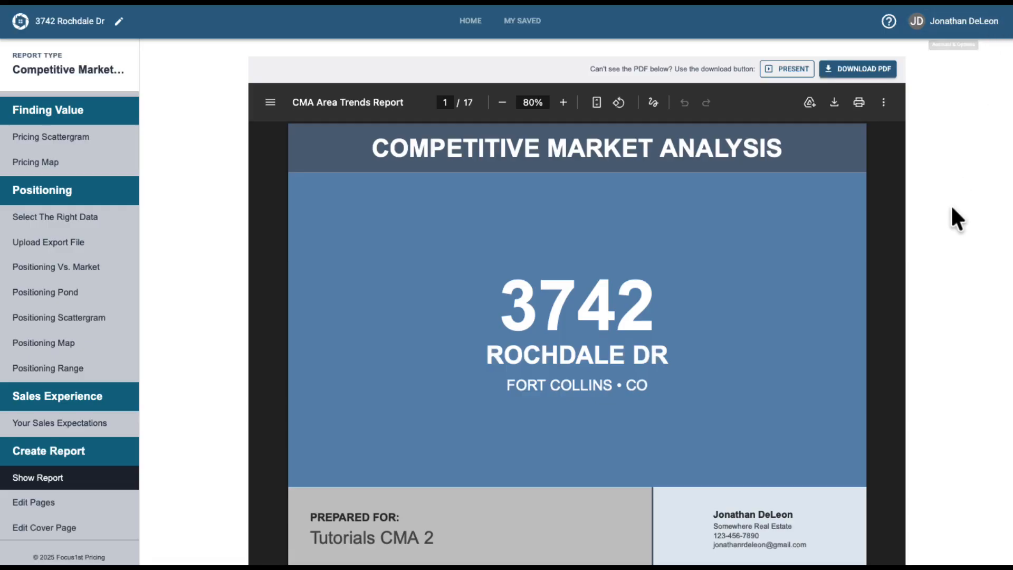